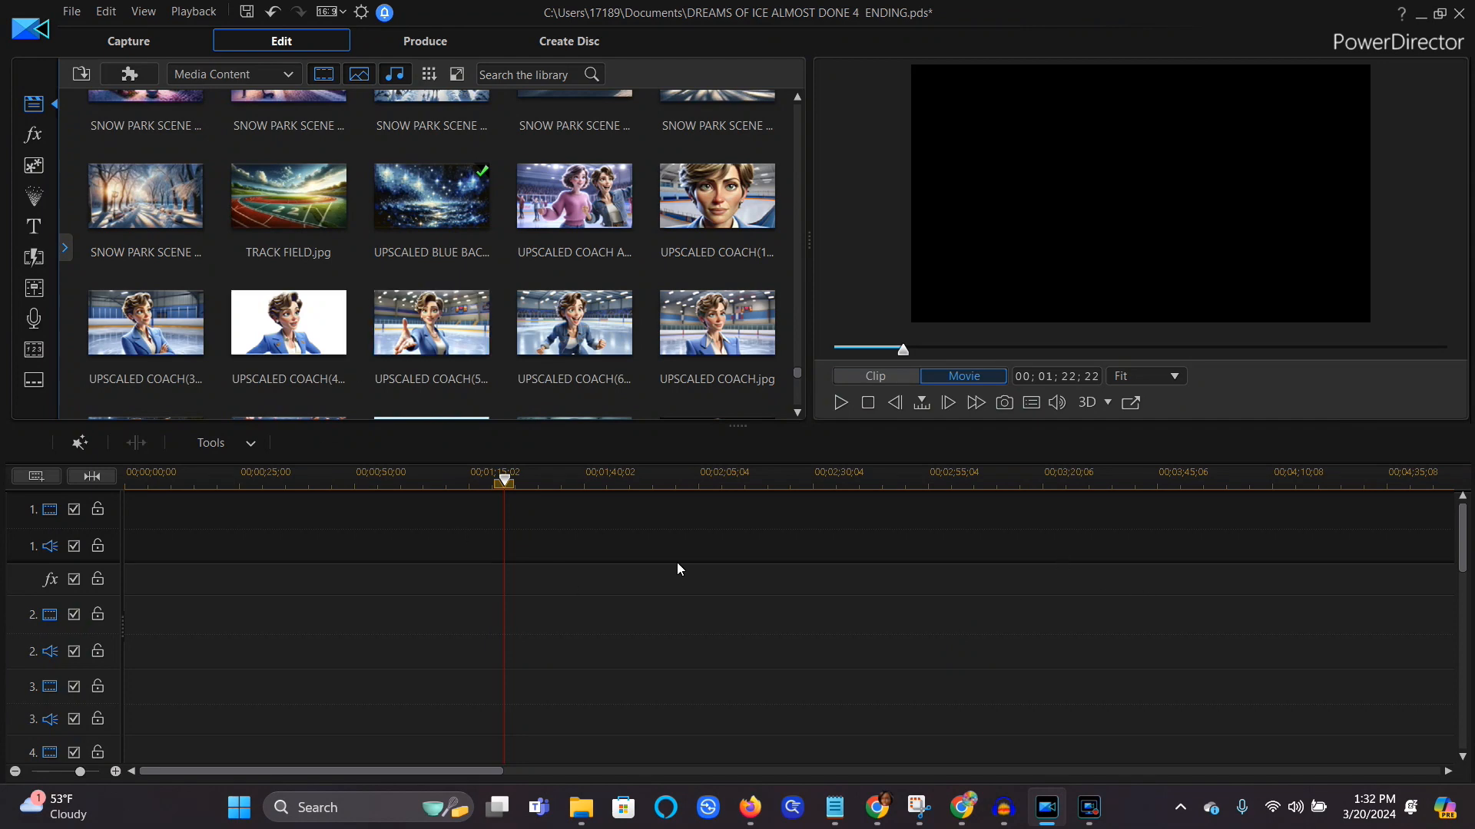
Step: Switch to ChatGPT in Chrome and start a new chat with Consistent Character GPT, found through the Explore GPTs search
scroll(656, 321, up, 5)
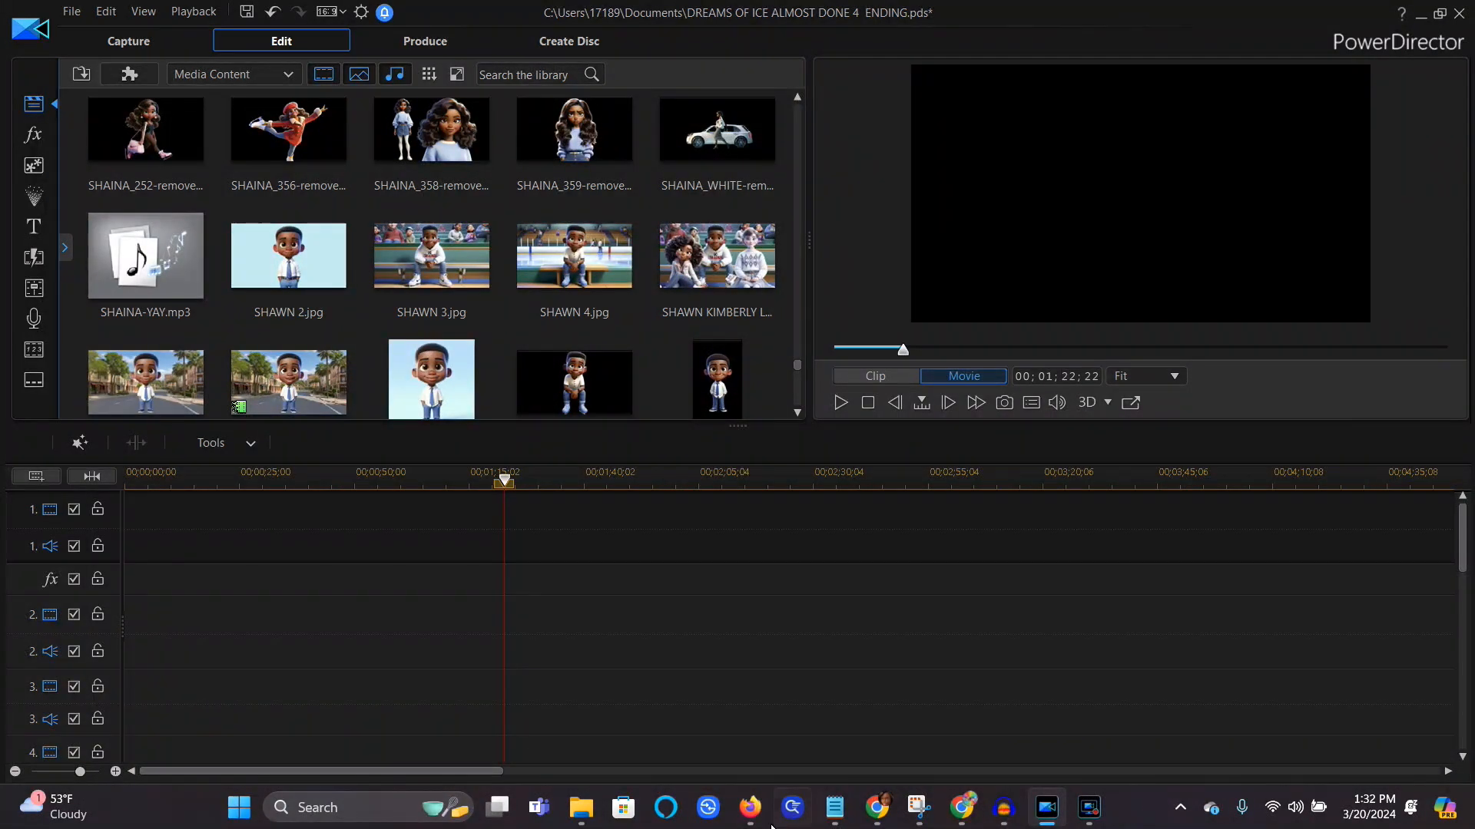
click(883, 812)
click(57, 21)
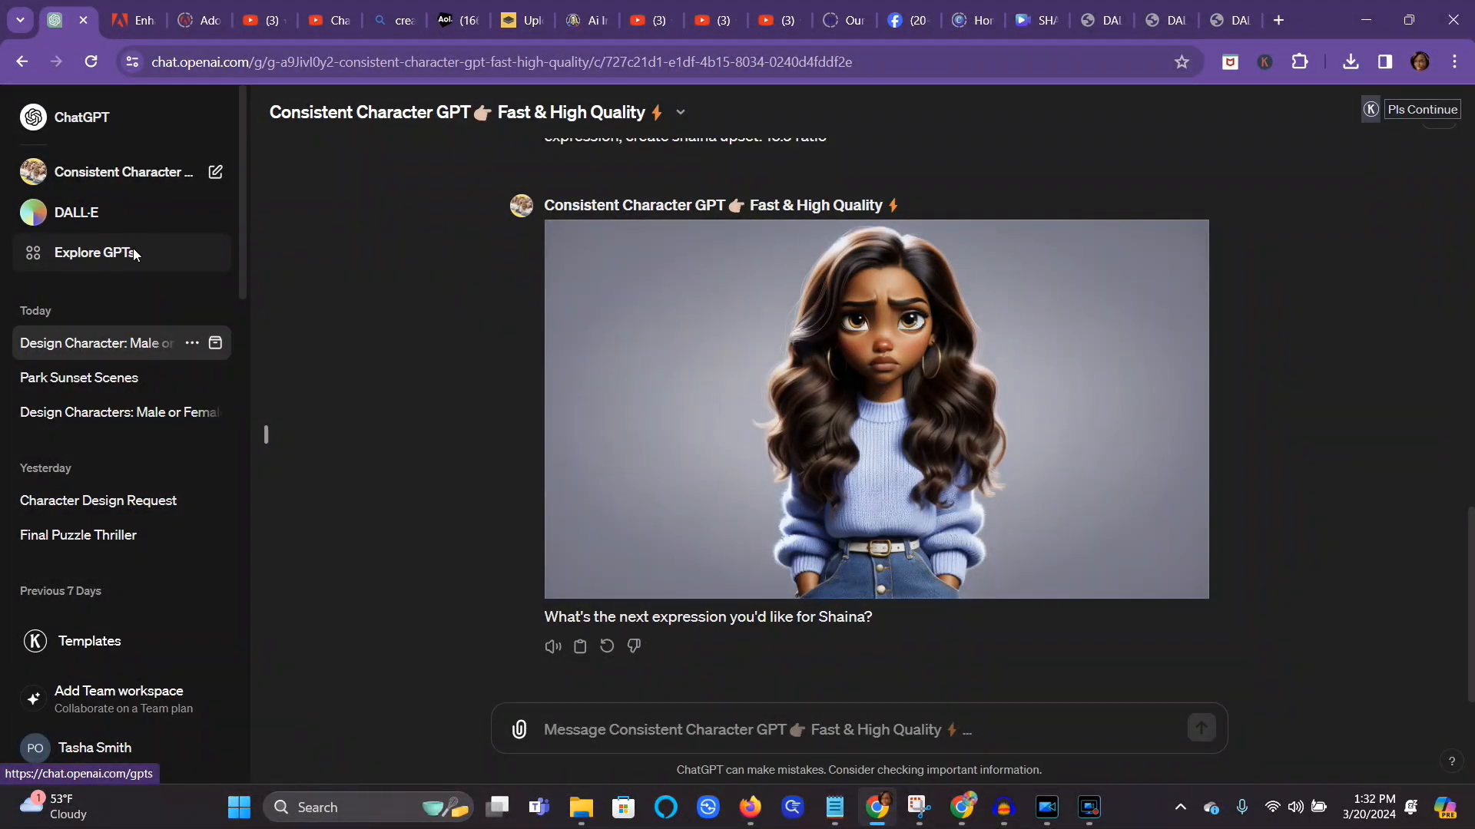
click(94, 255)
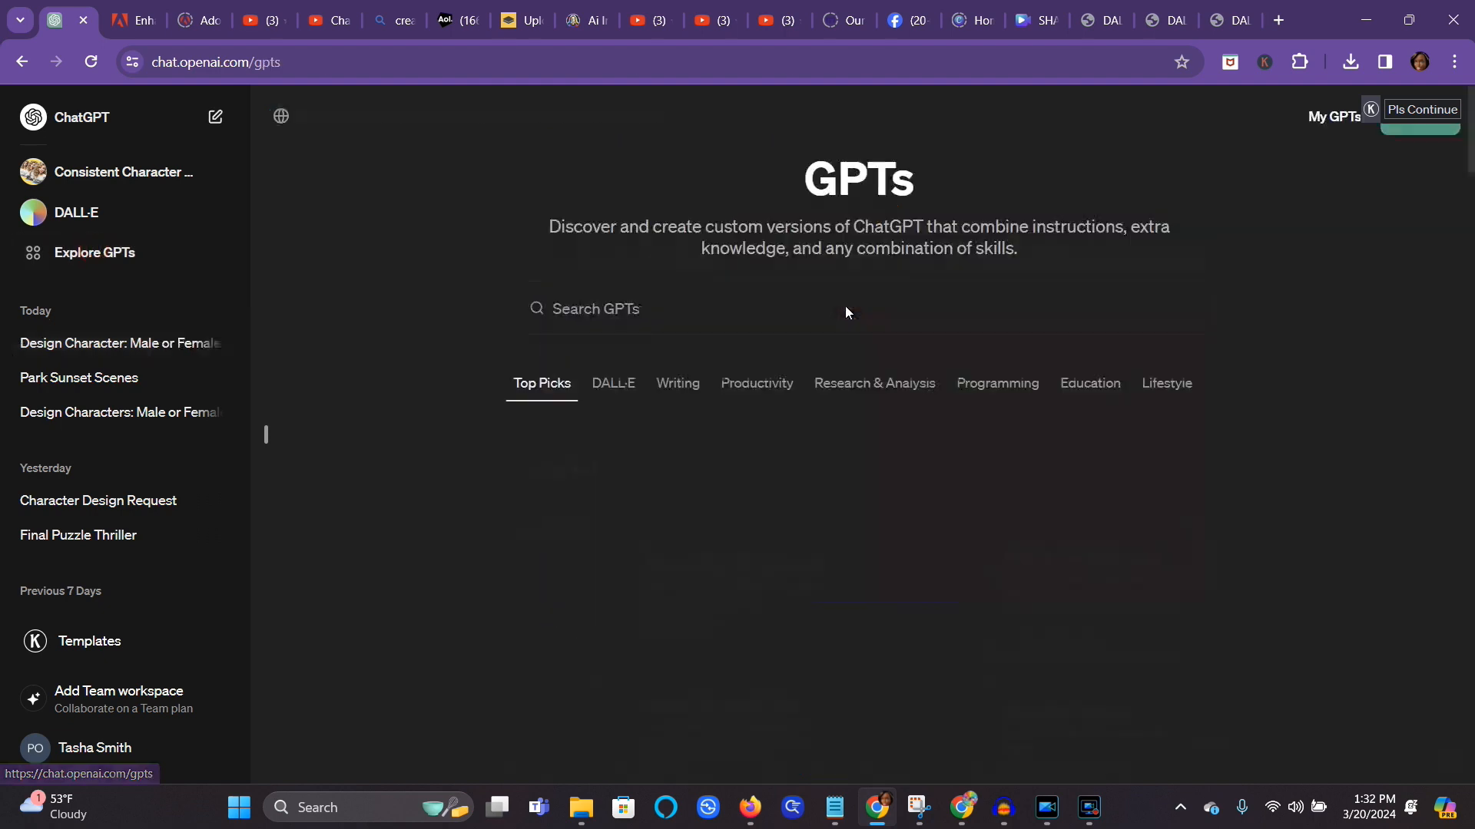
click(586, 310)
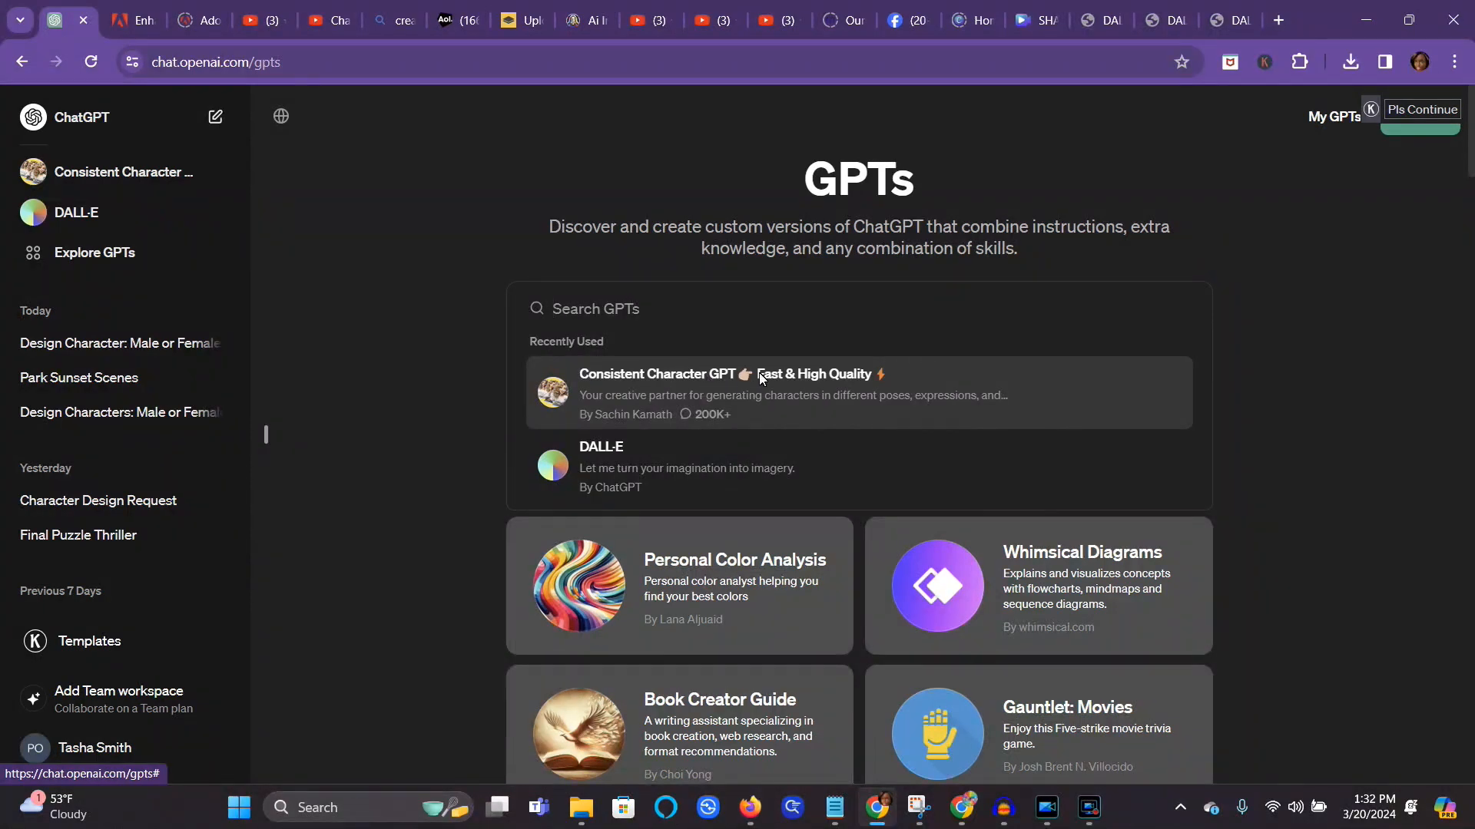
click(848, 380)
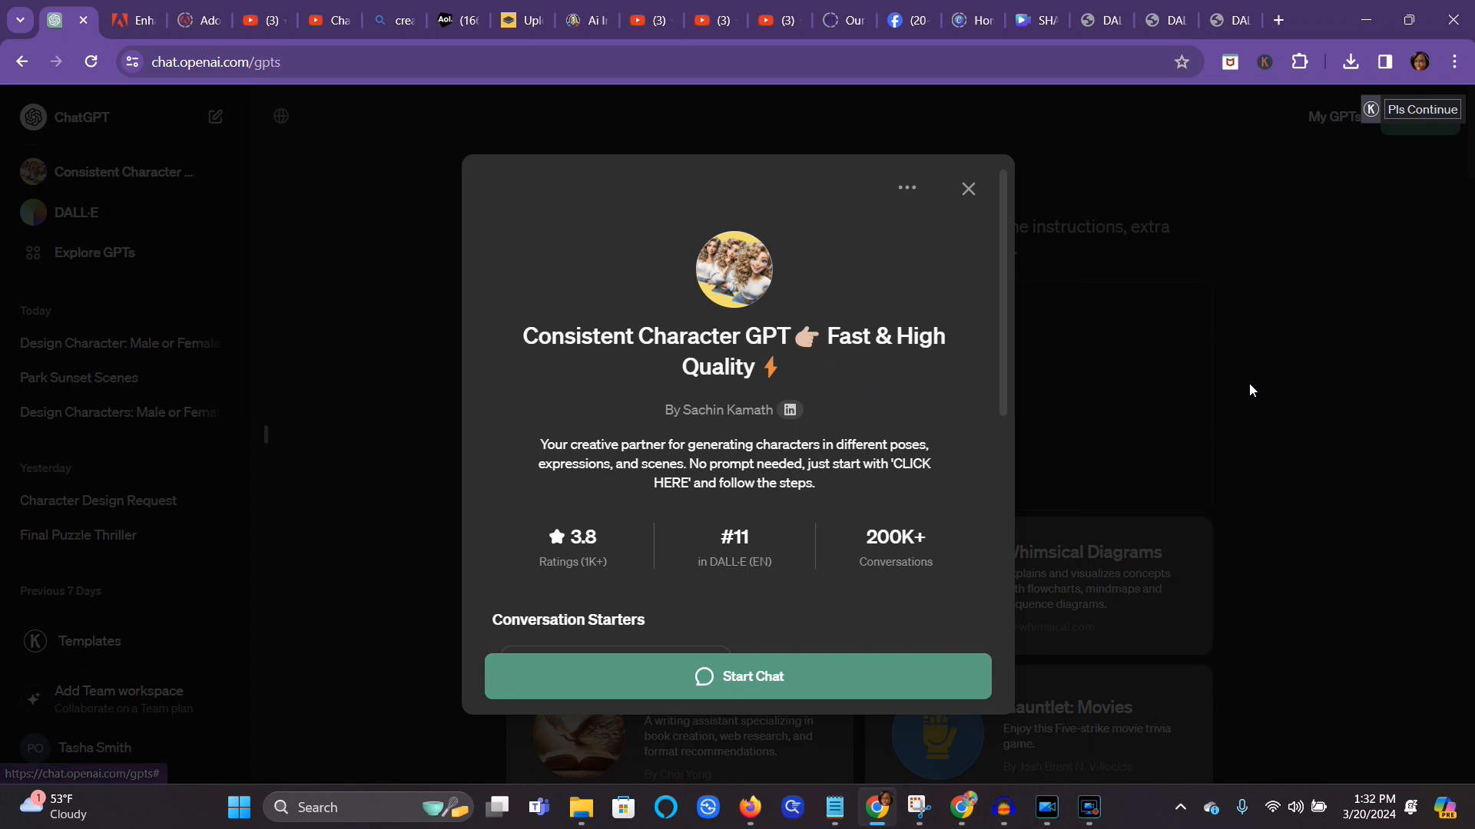
click(759, 684)
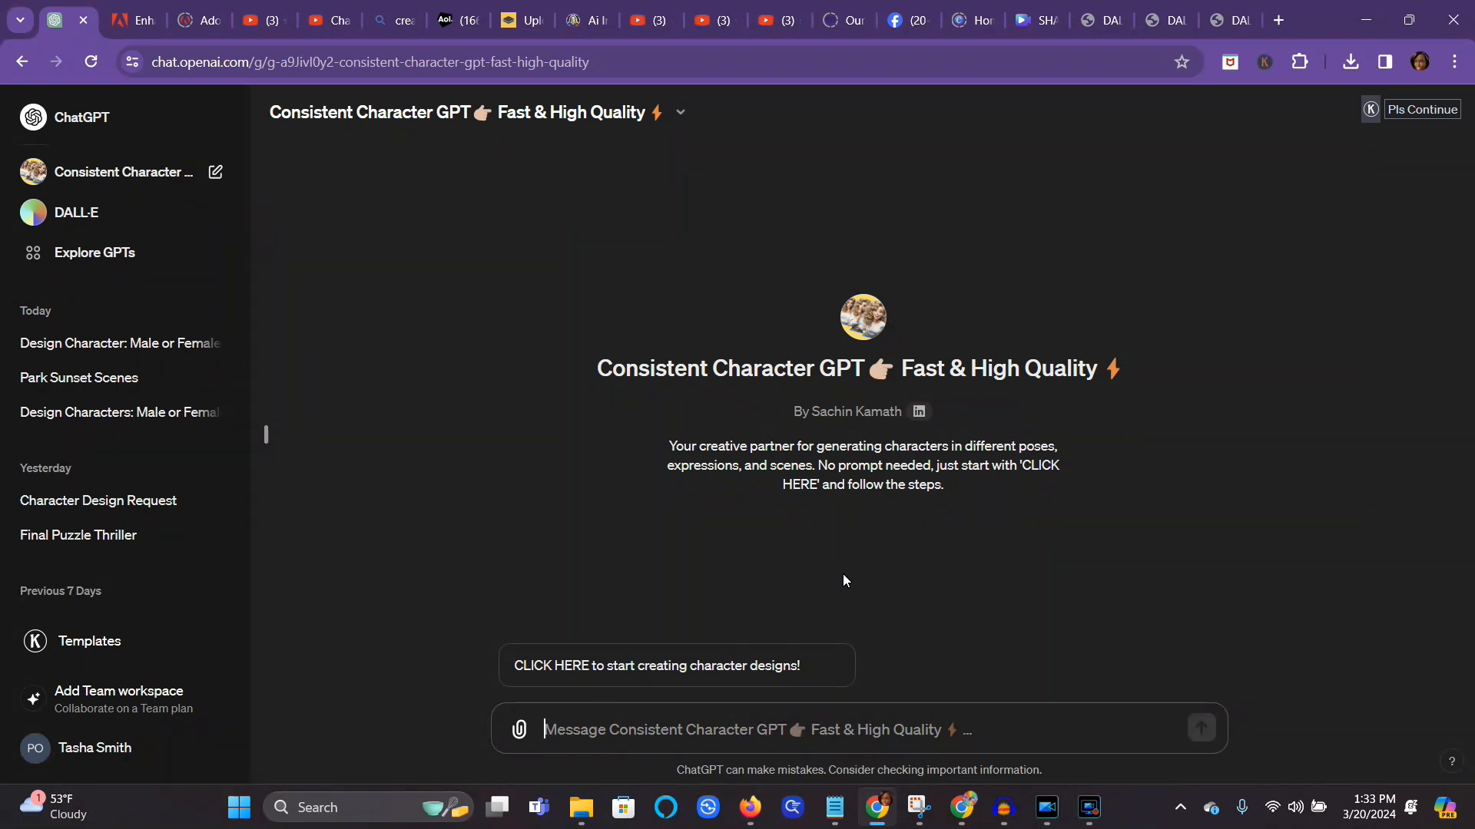
Step: Begin the character design conversation with the suggested starter, answering "female" for the gender and "shaina" for the character's name
click(707, 671)
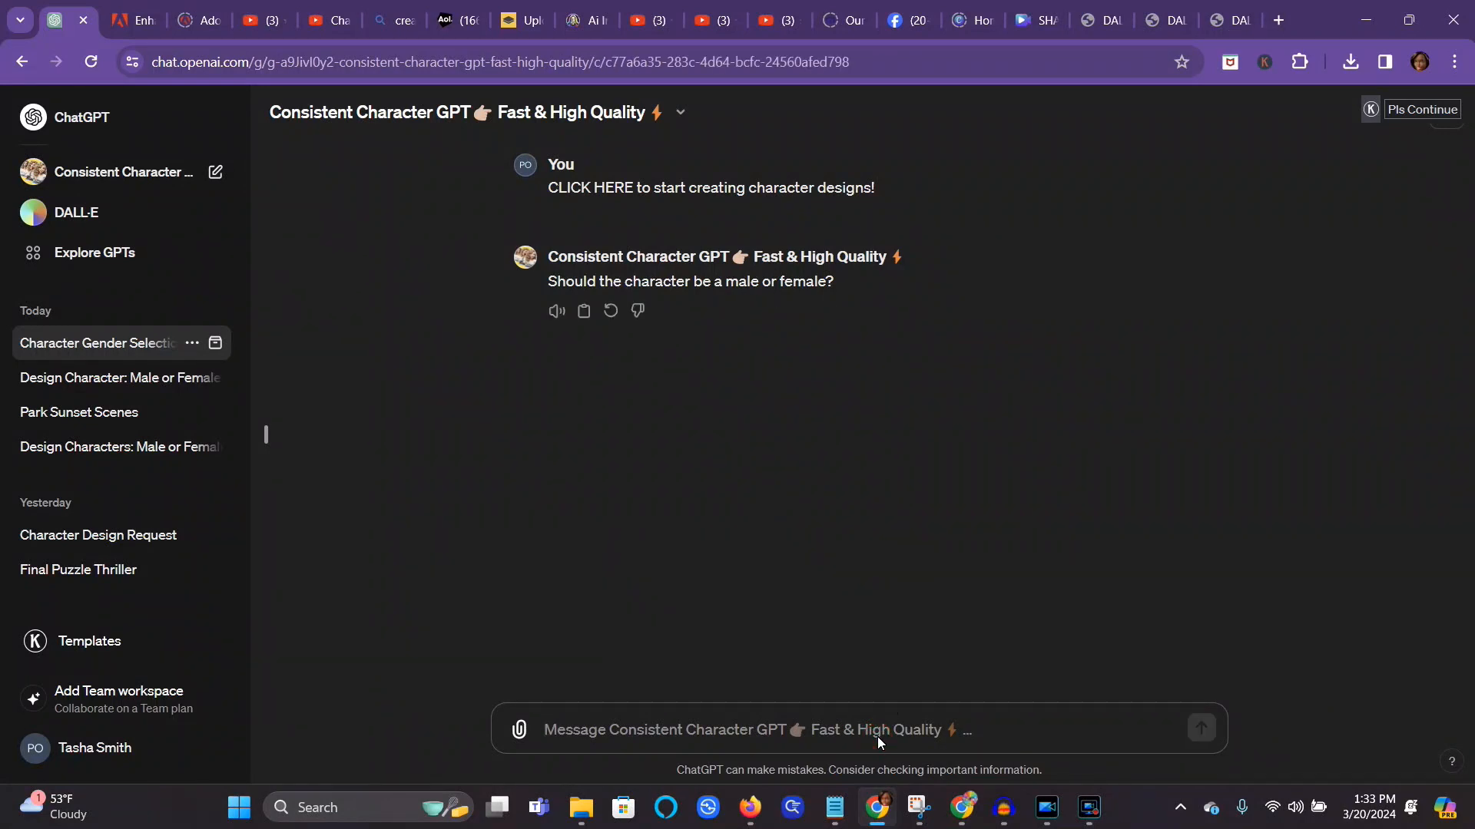
text(female)
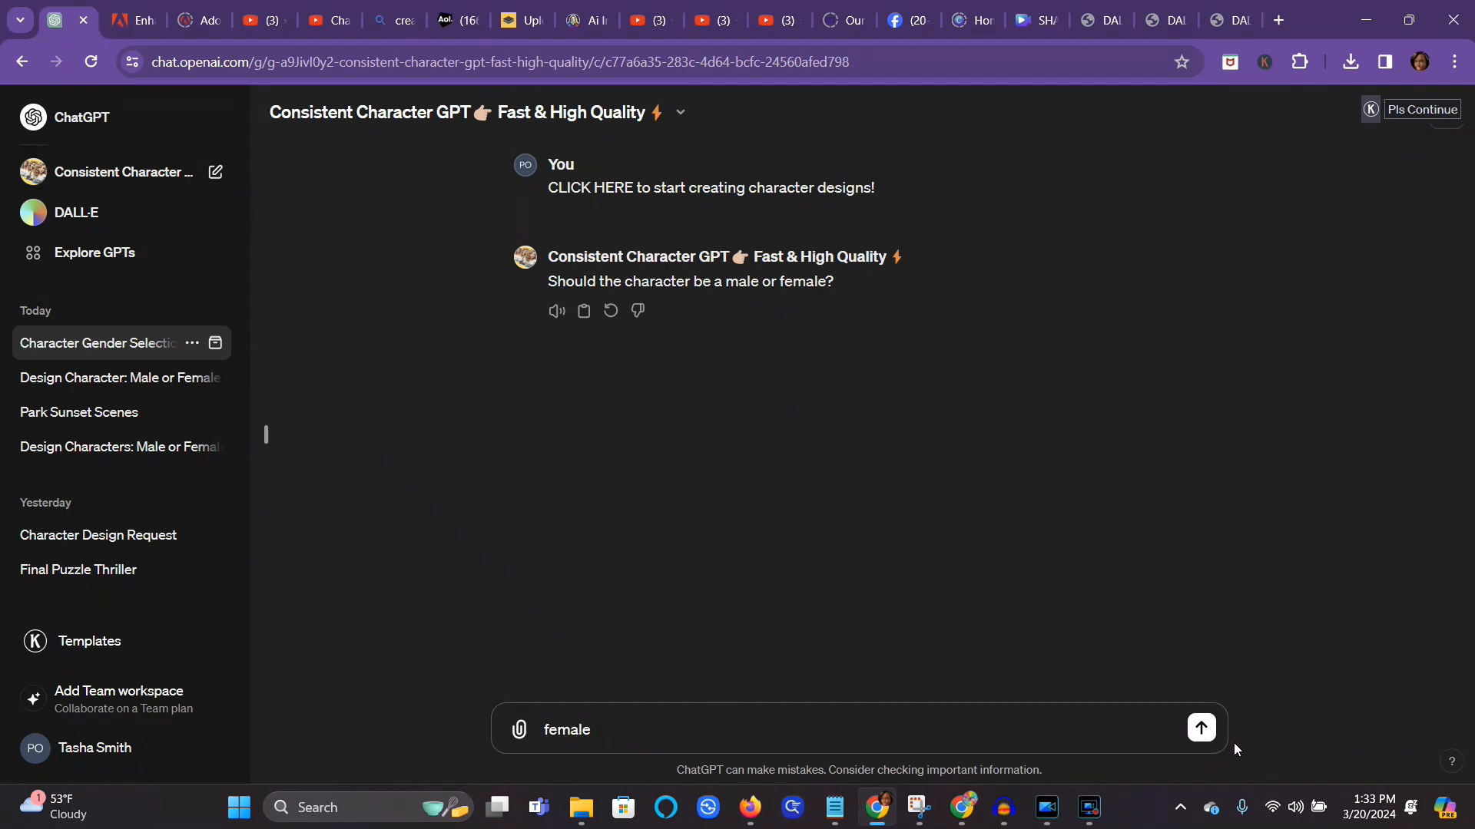
click(1201, 727)
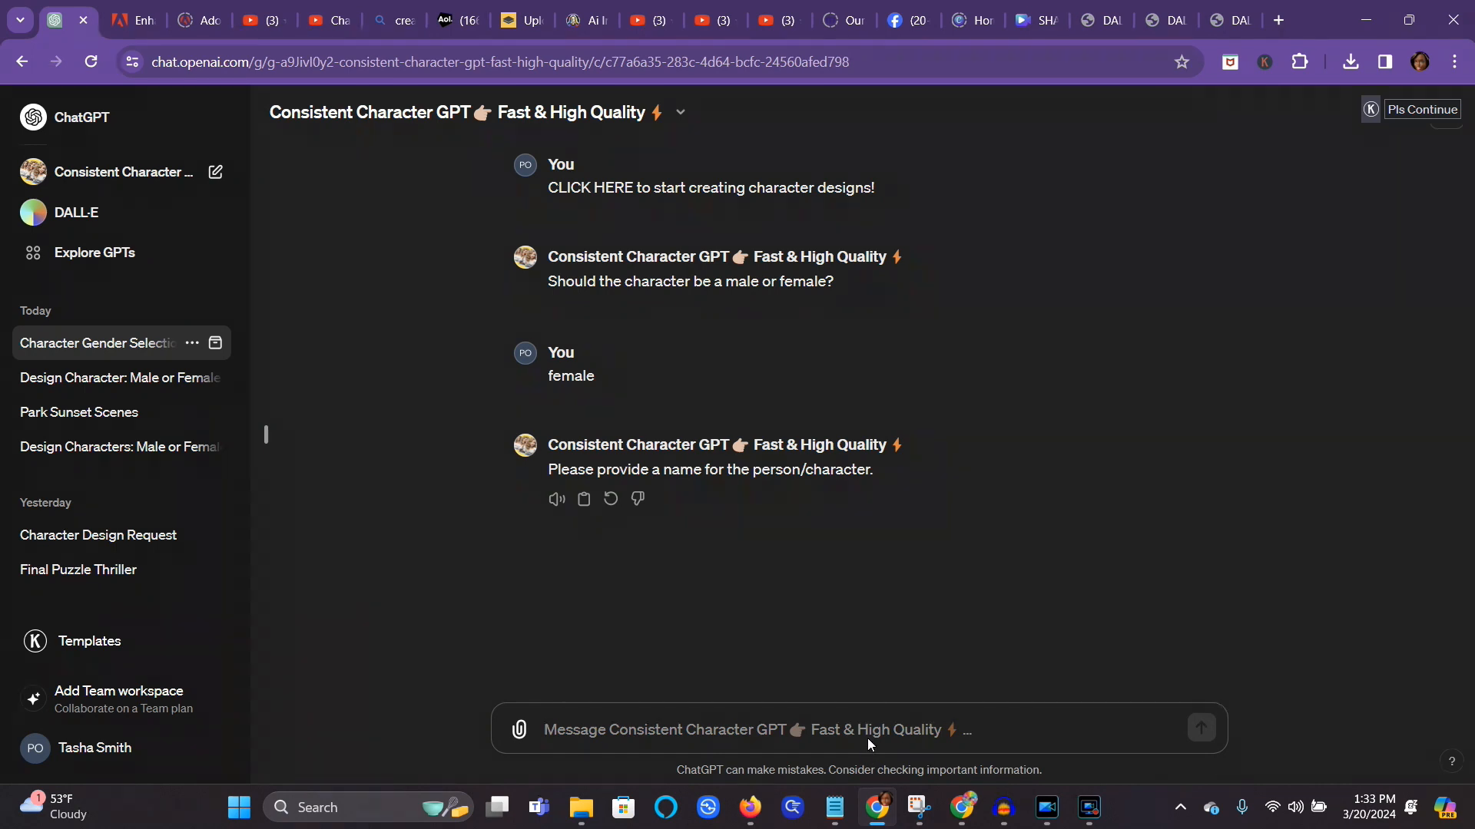
text(shaina)
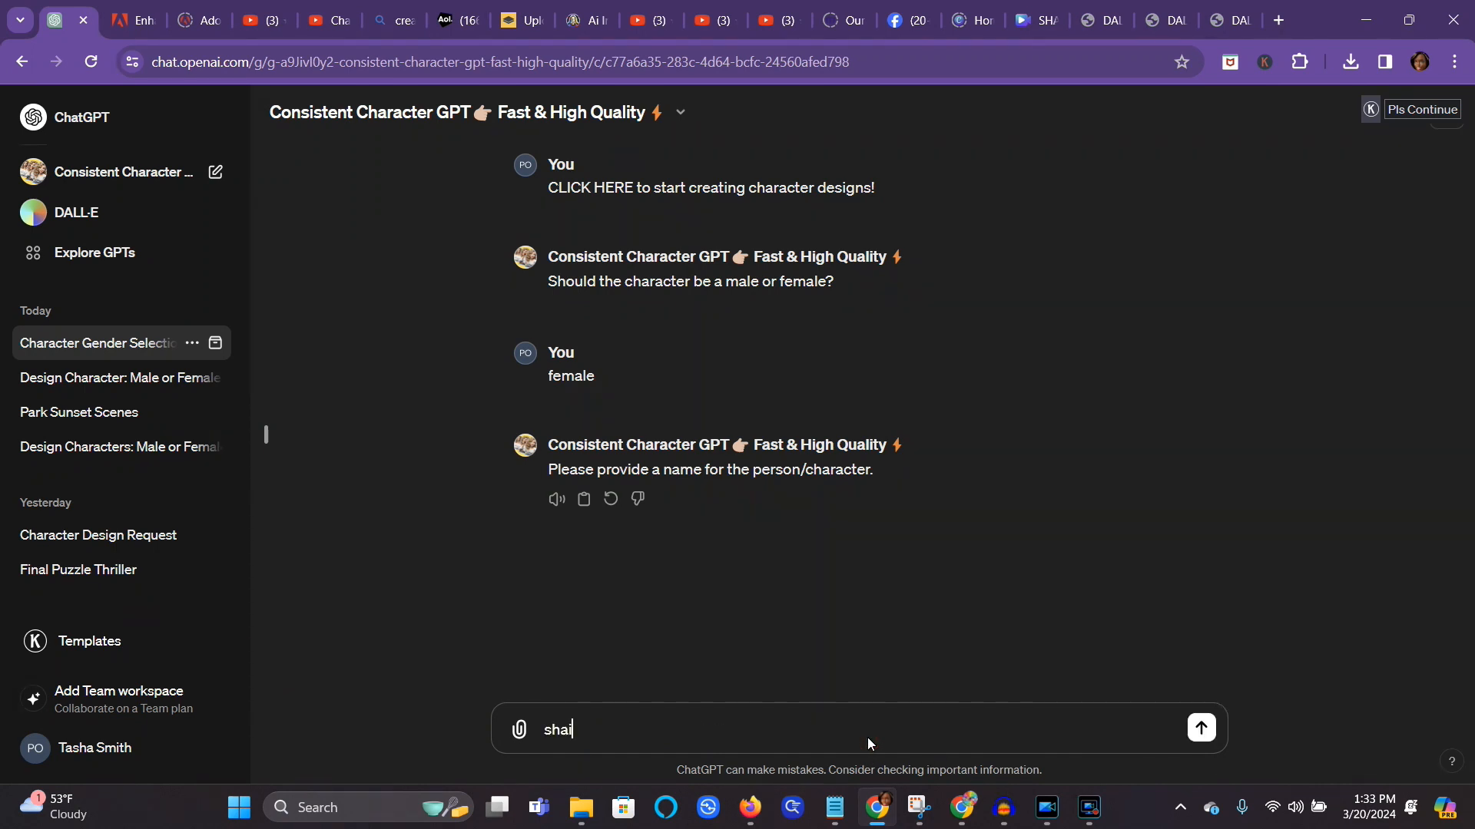
click(1201, 728)
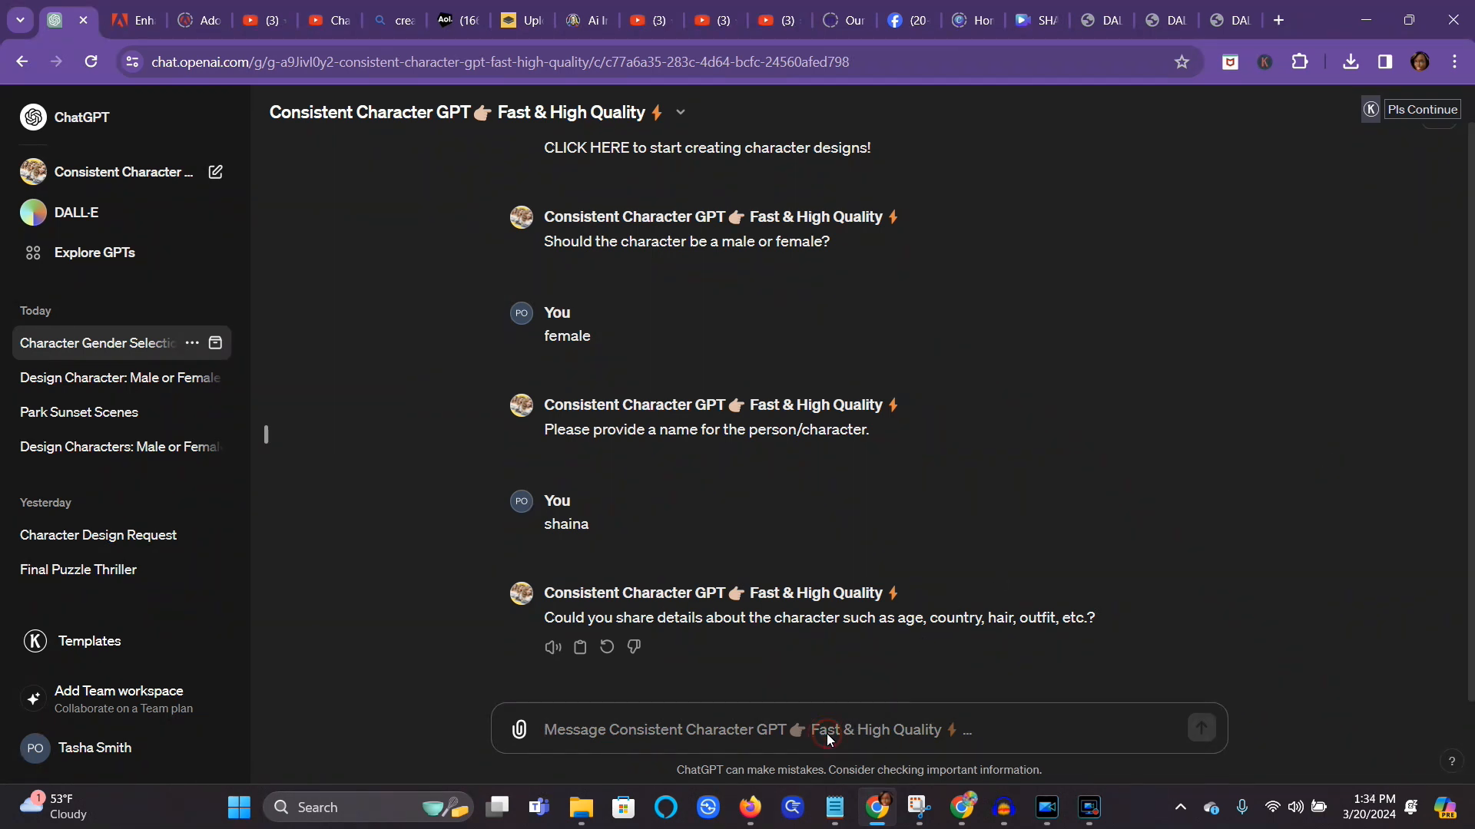
Step: Write the first character details: "shaina is a 15 year old black american teenager. her hair is long brown and wavy."
text(shaina is)
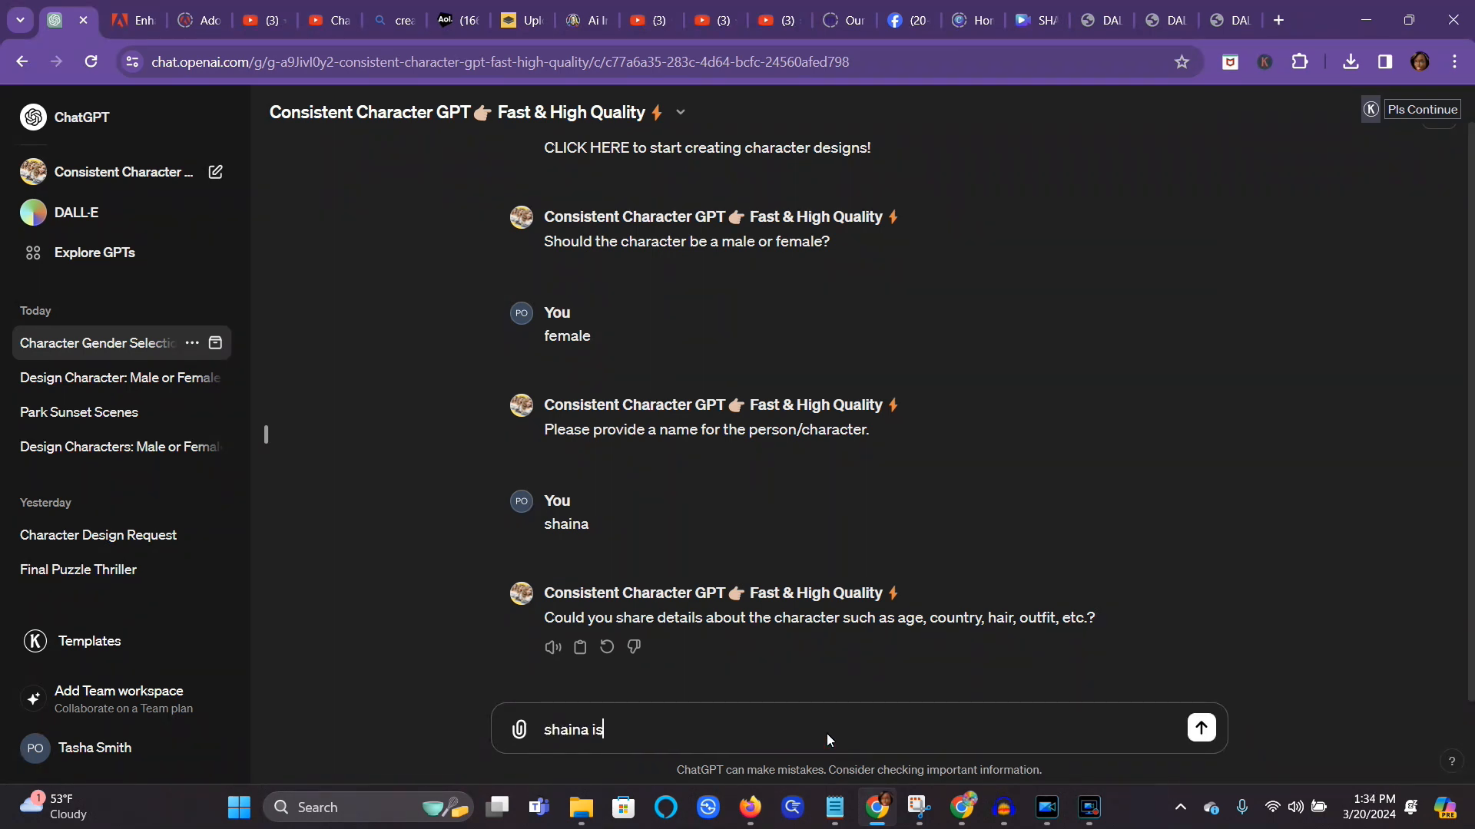
text( a 15 year old black ame)
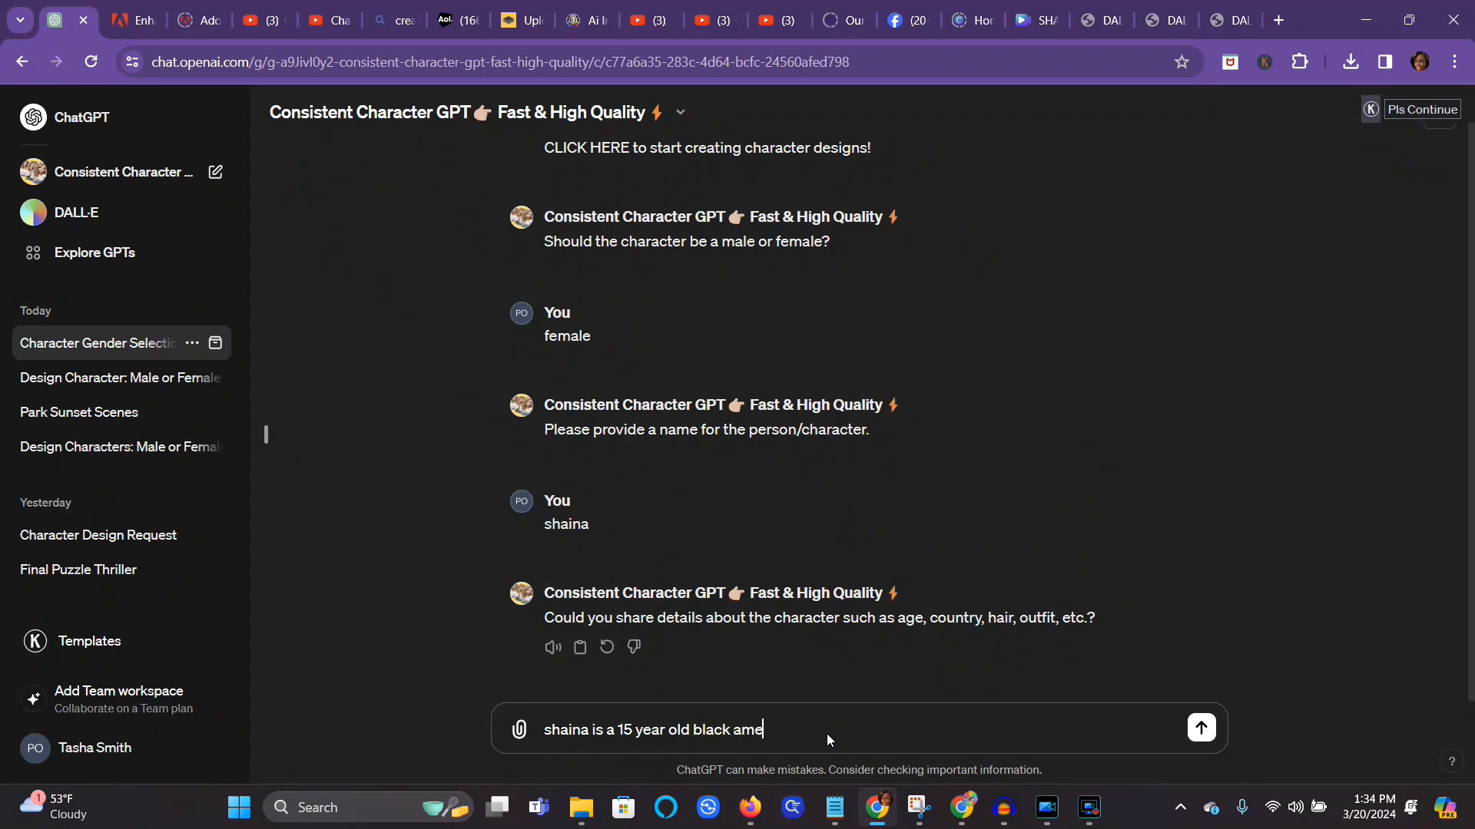
text(rican teenager.)
text(her hair is long )
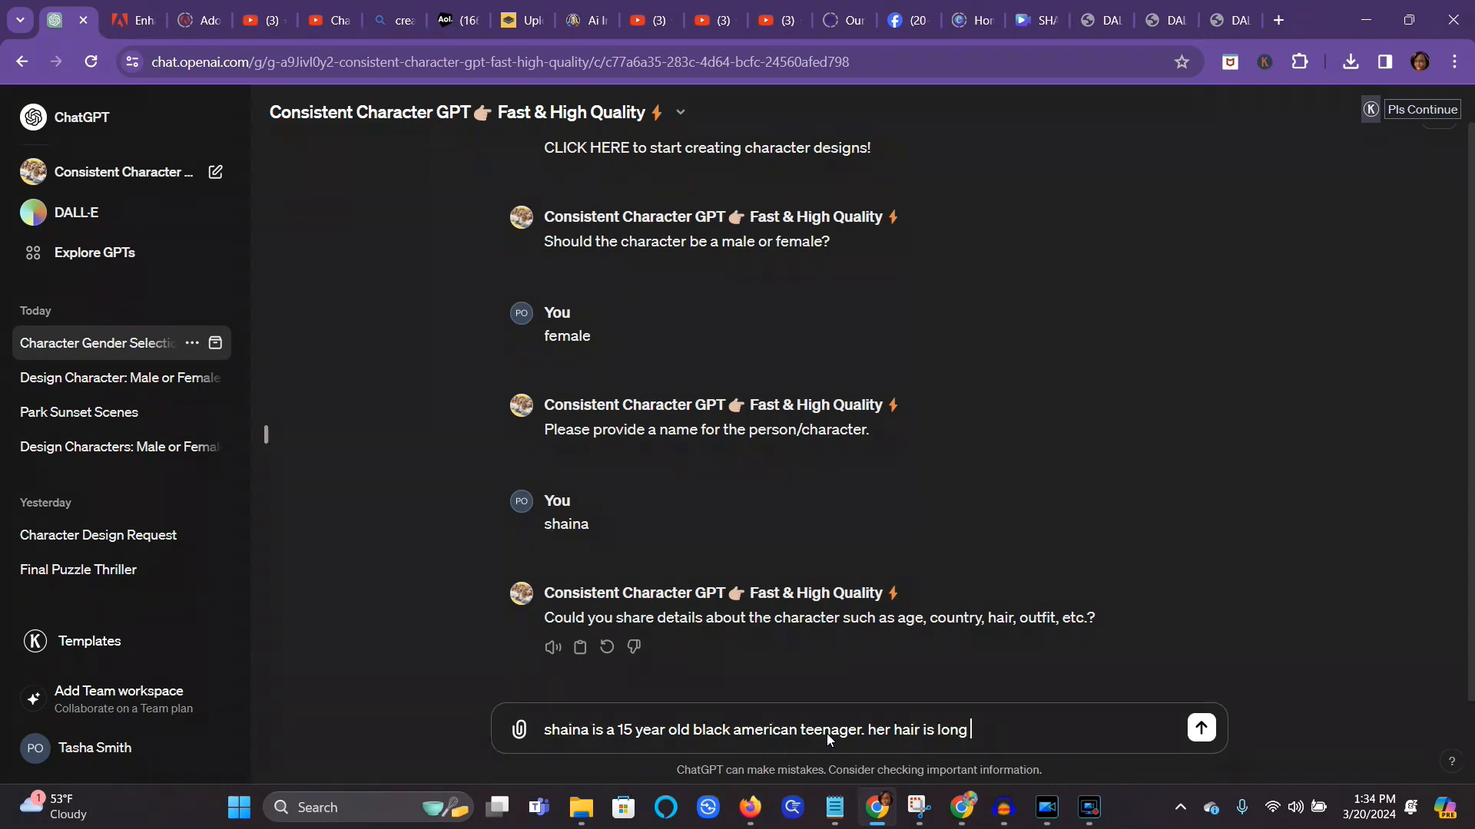
text(brown and wavy.)
Step: Add the outfit: "she wears a white sweater. with a dark blue denim skirt. she has on white tights and white leather boots."
text(she wears)
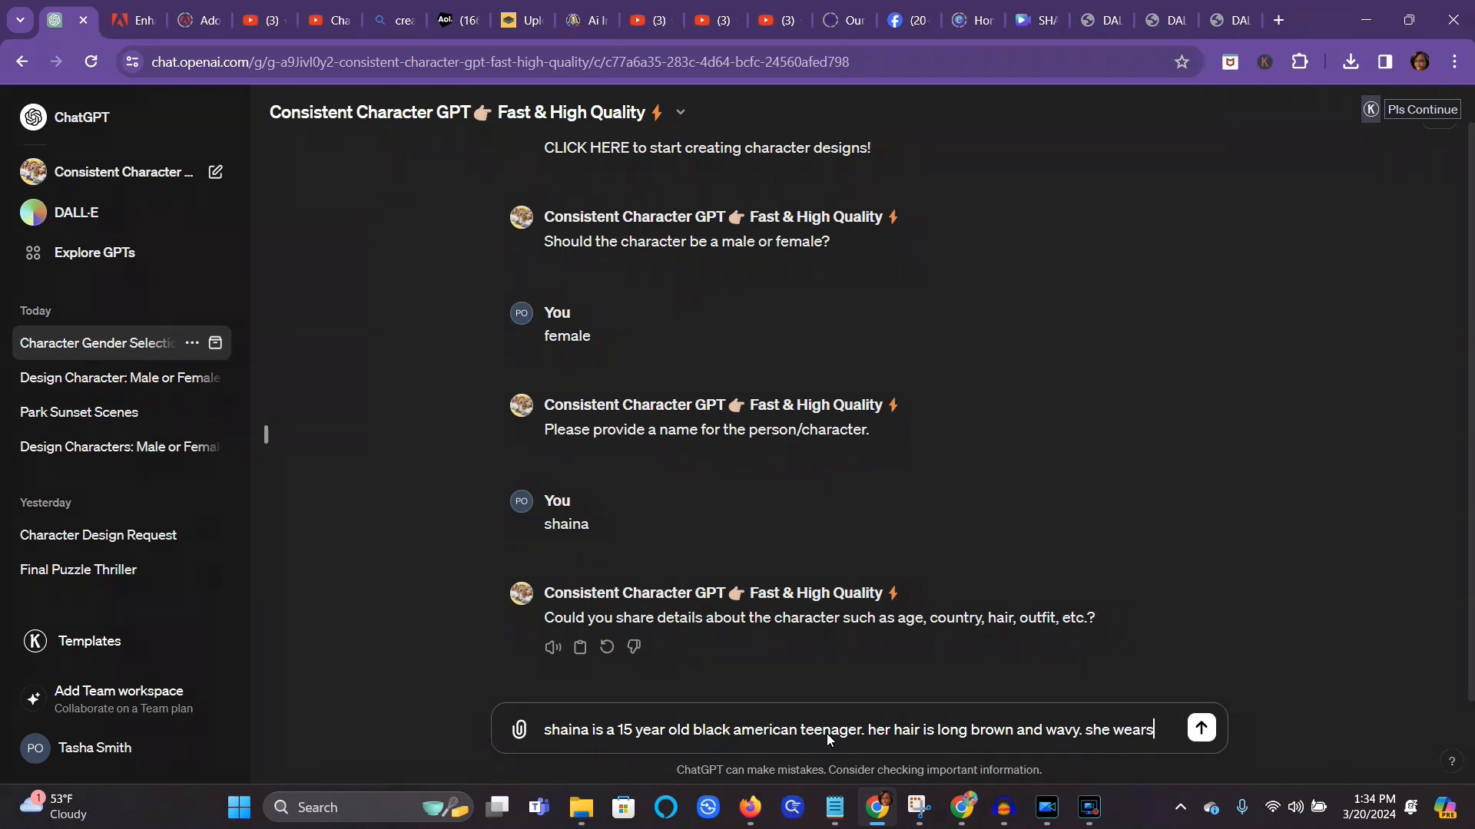
text( a white )
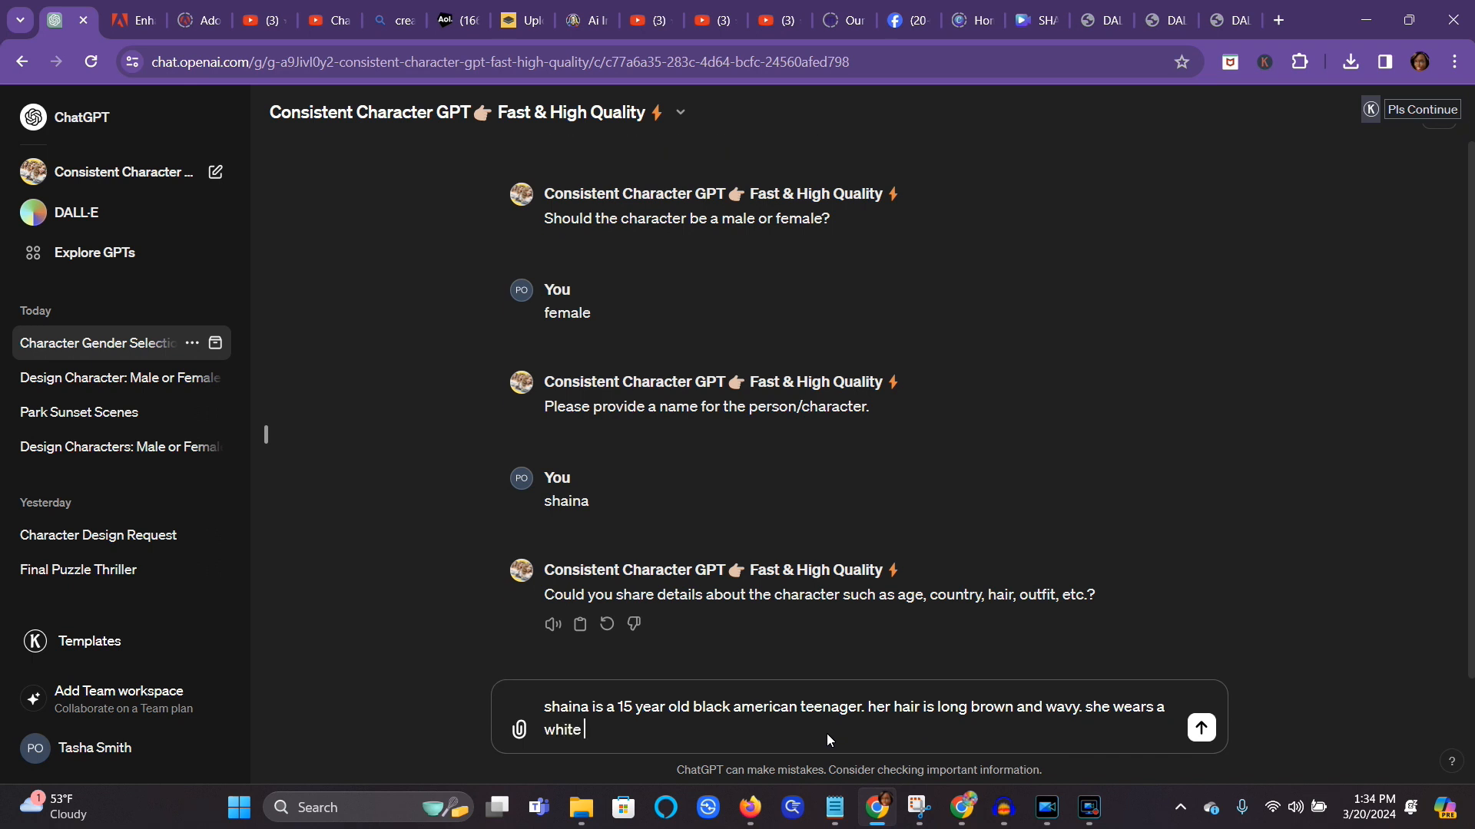
text(sweater. with a dark blue )
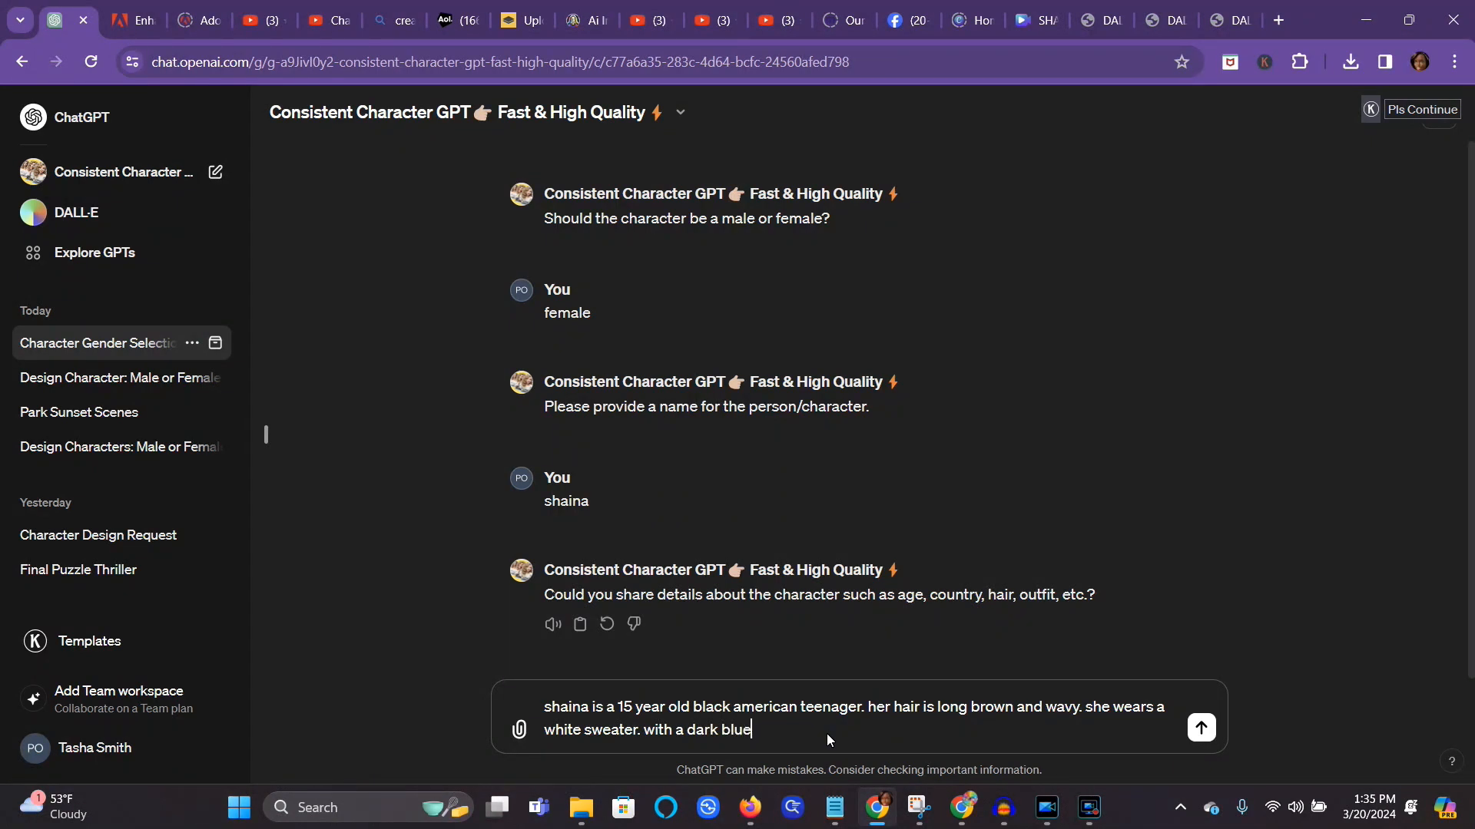
text(den)
text(im skirt.)
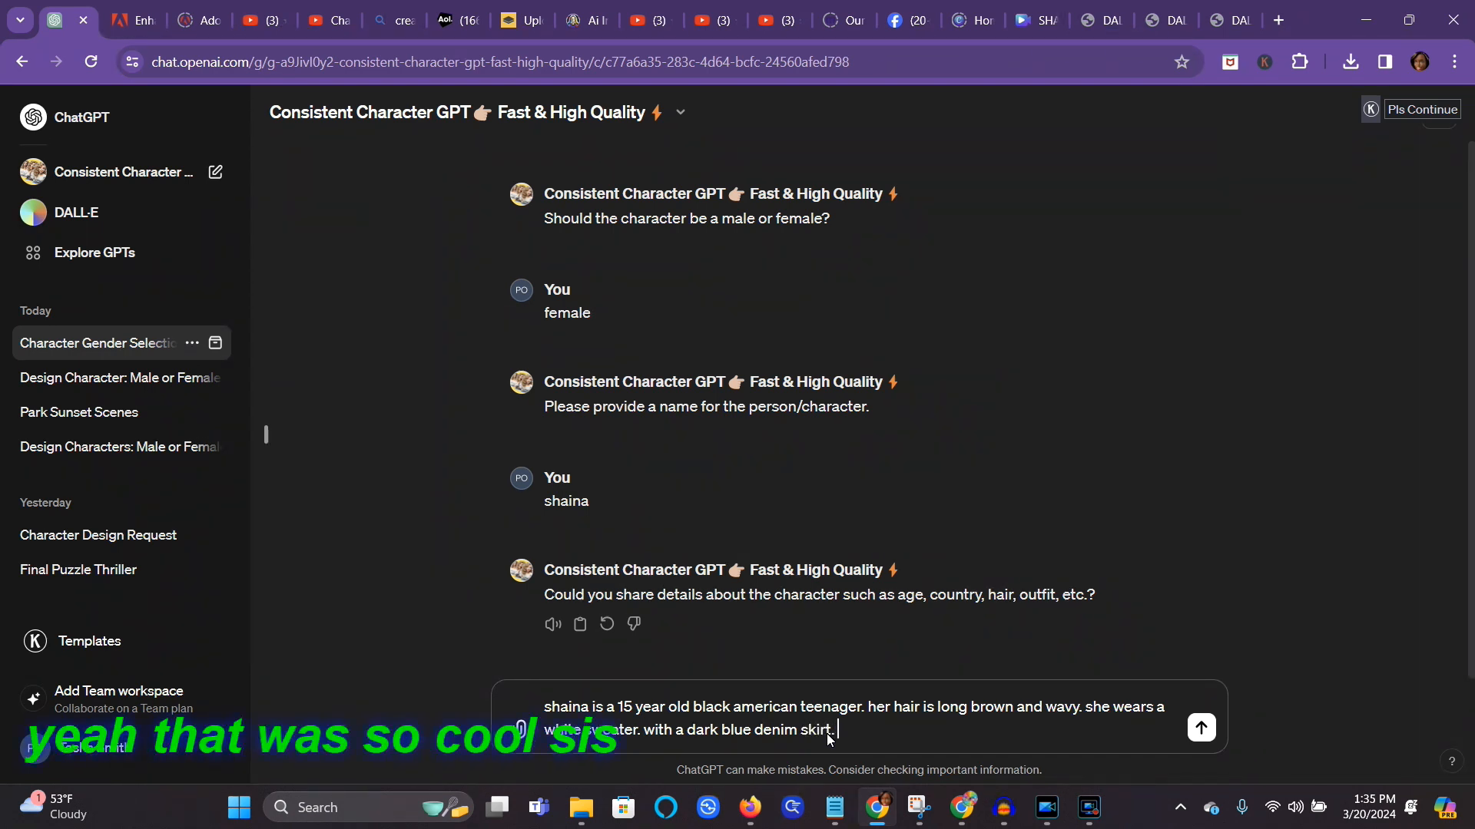
text( she has o)
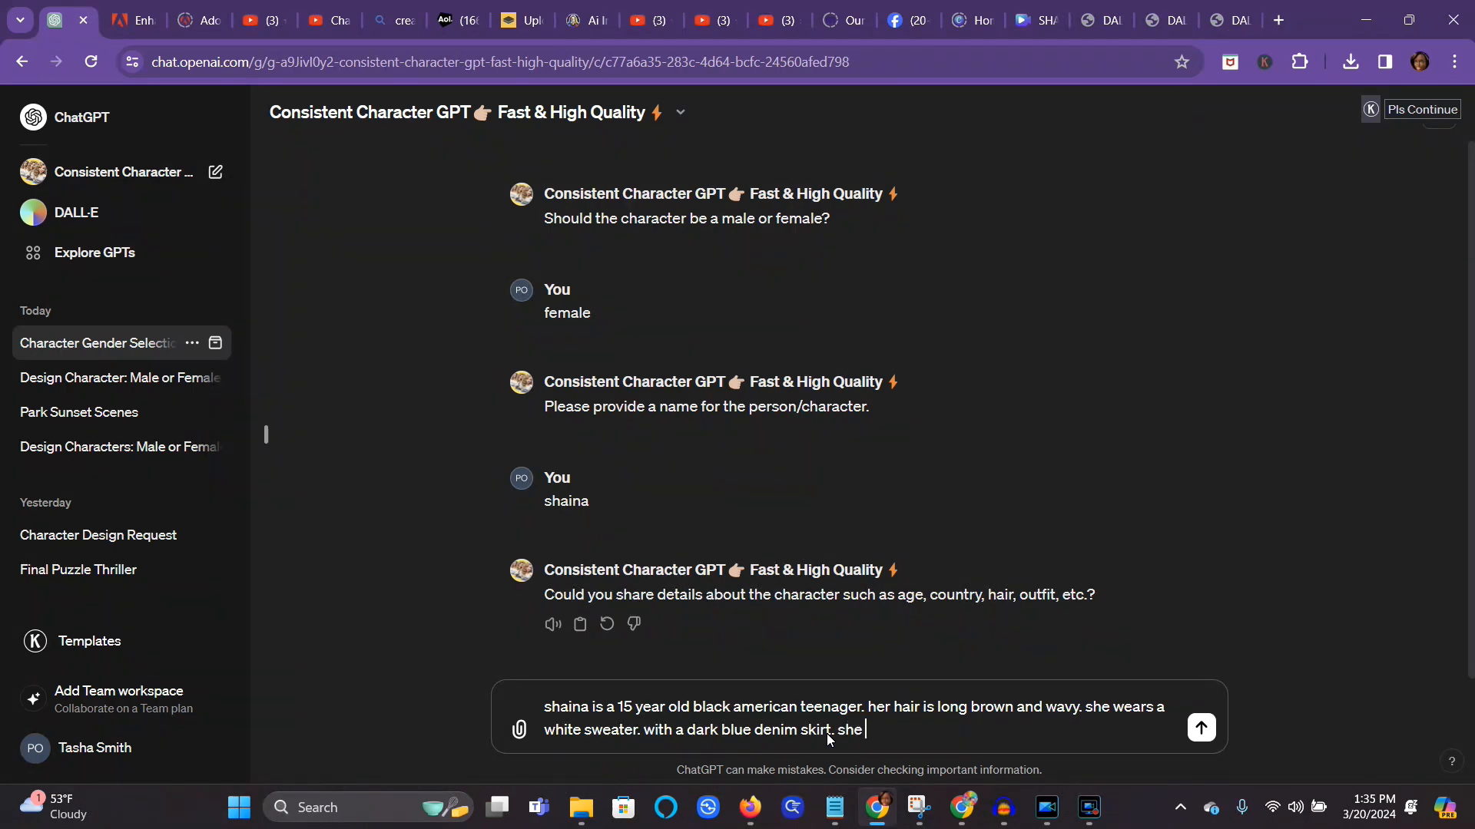
text(white tights and white)
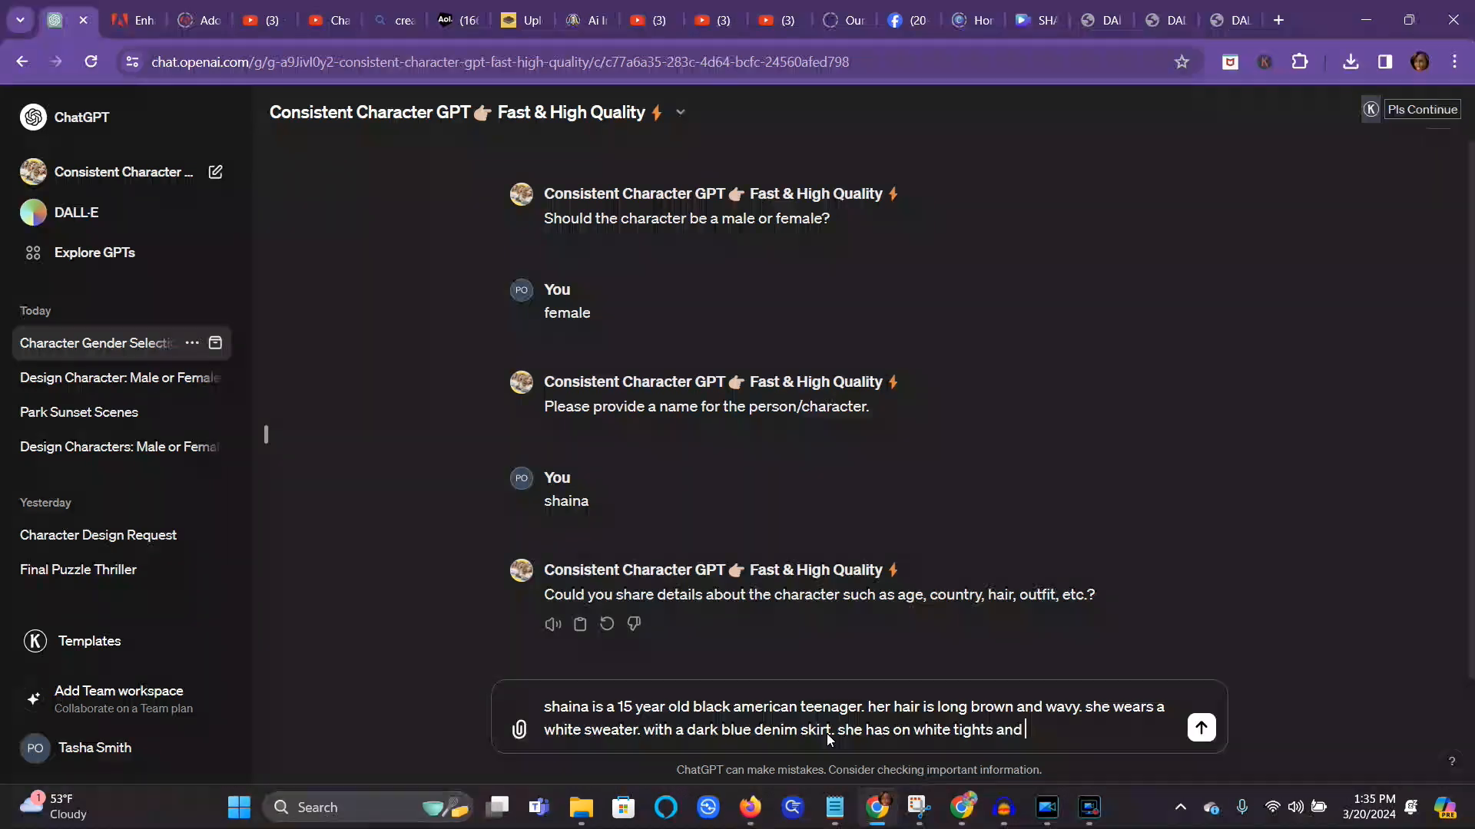
text( leather )
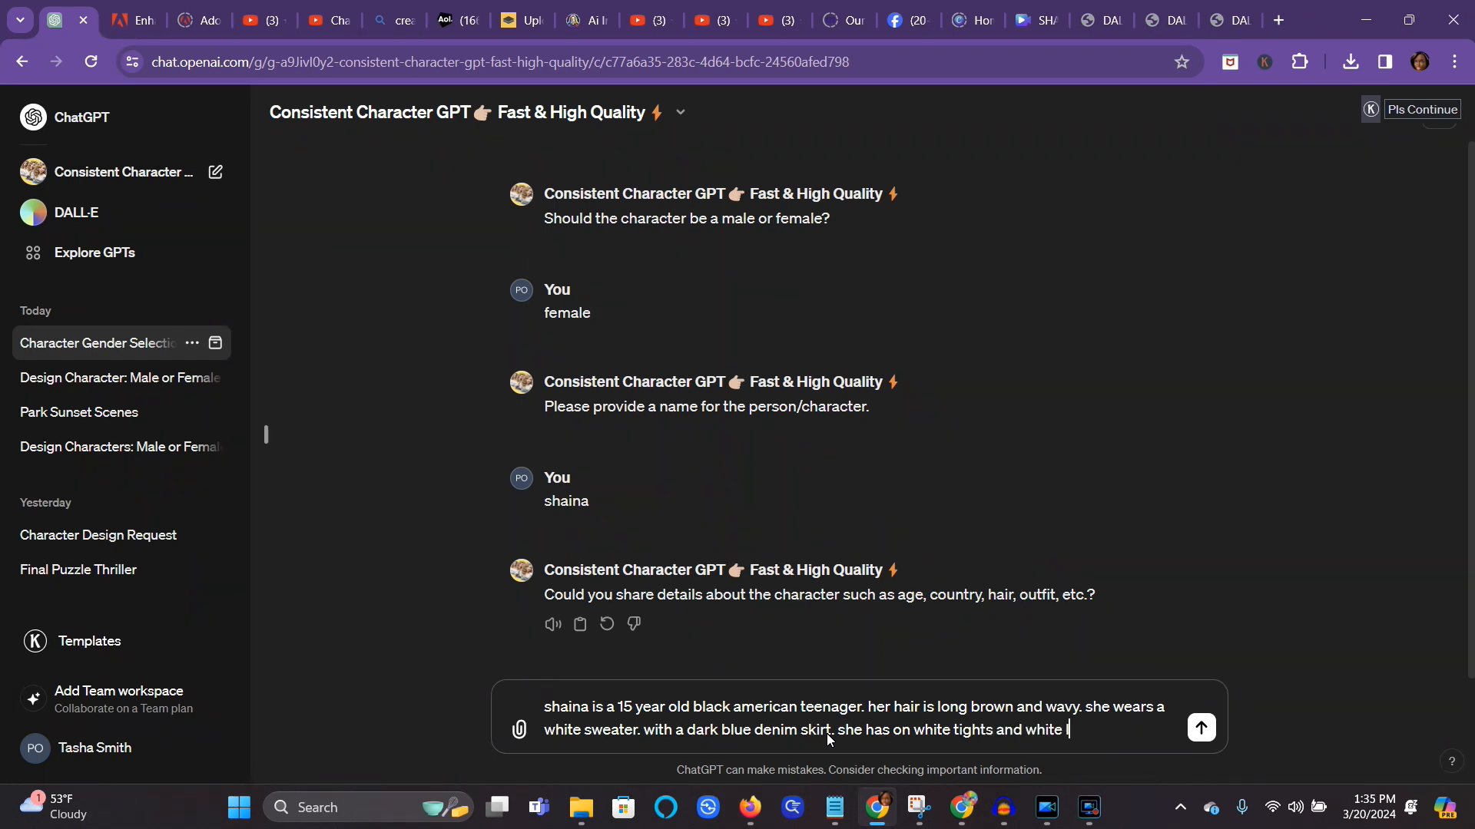
text(boots.)
Step: Complete the description with "she has on gold hoop earrings. 16.9 ratio" and send it
text(she)
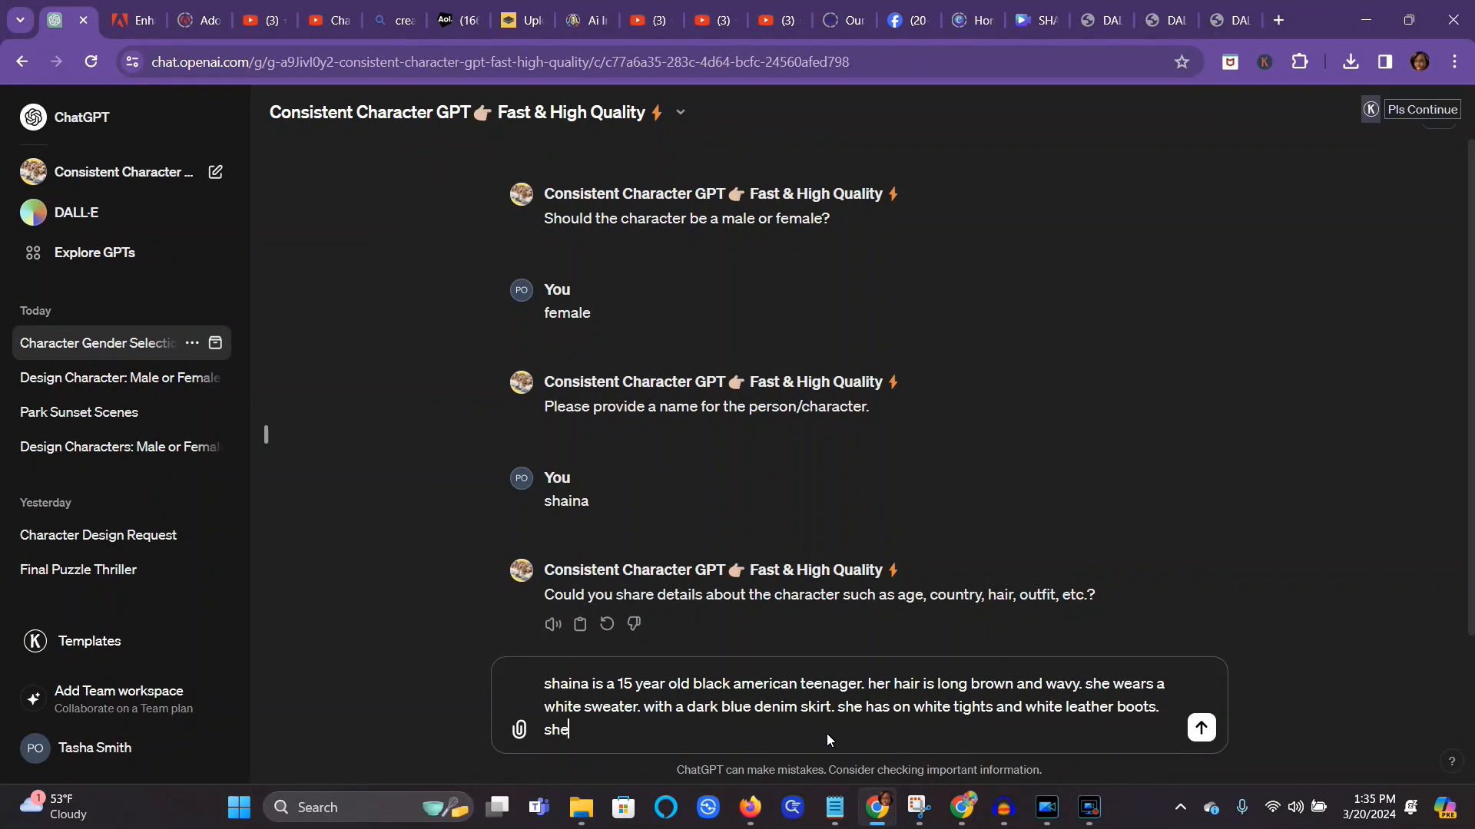
text( has on )
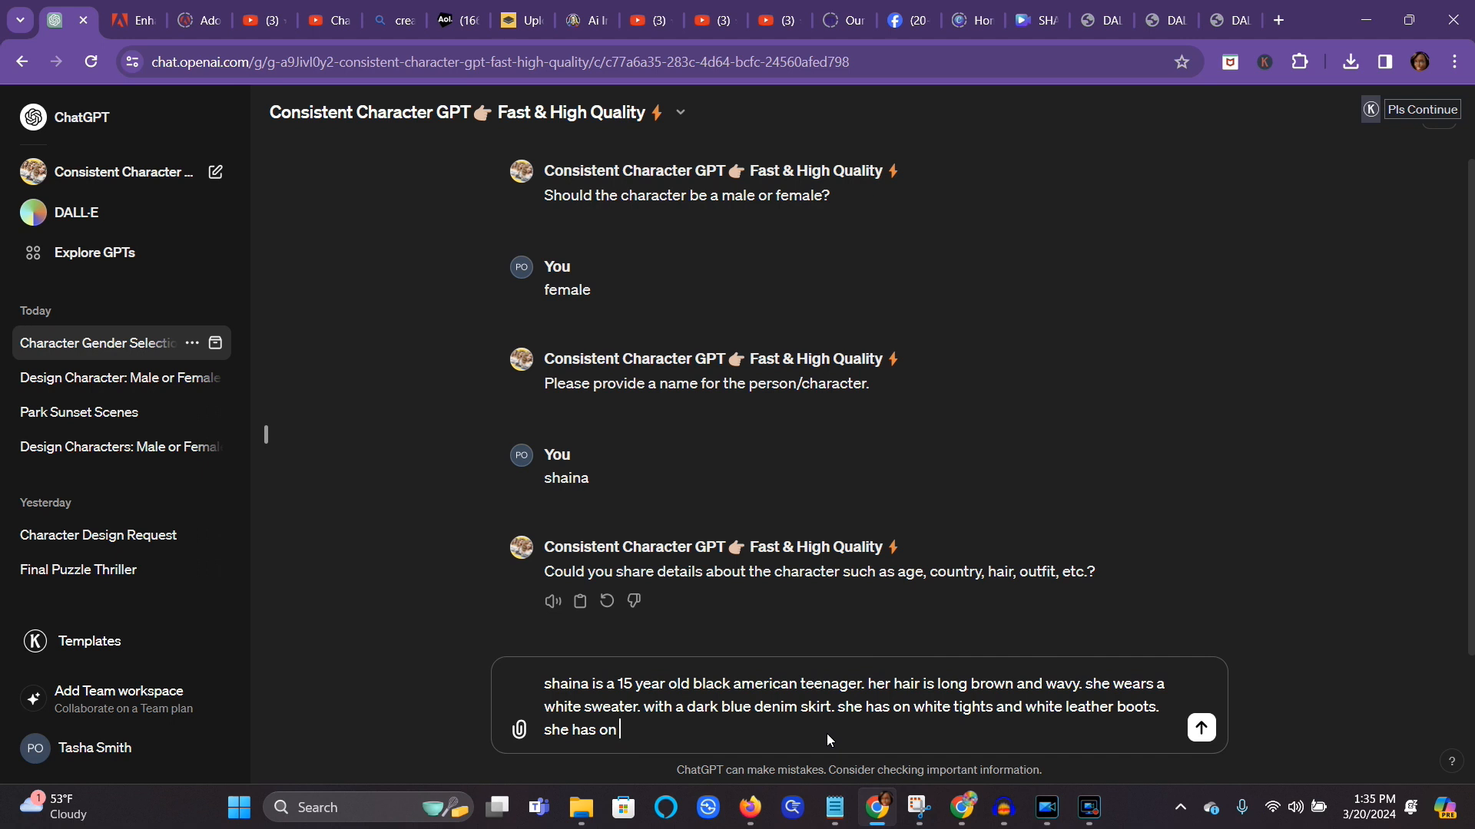
text(gold hoop earrings.)
text(16.9 ratio)
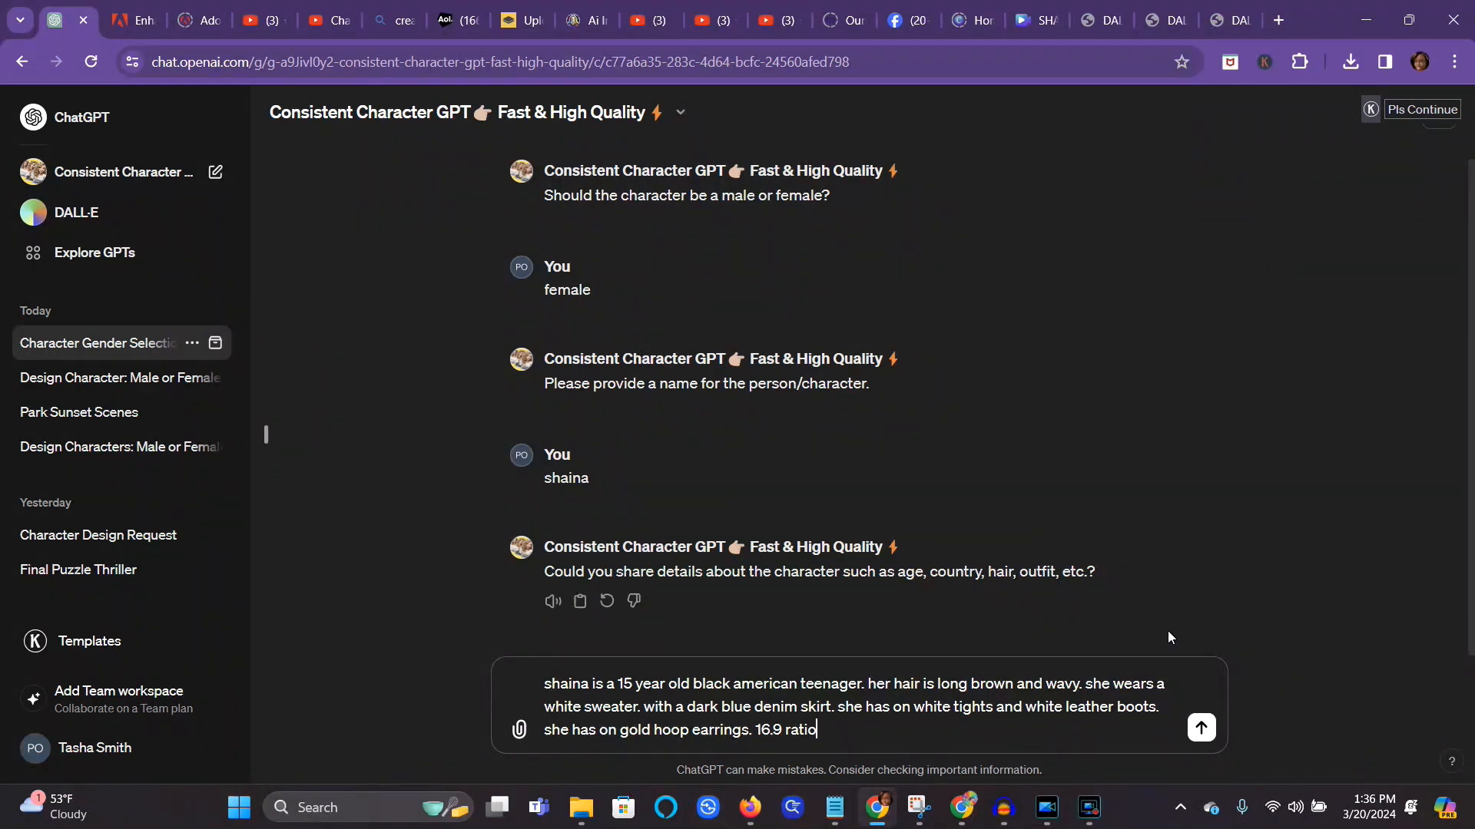
click(1201, 728)
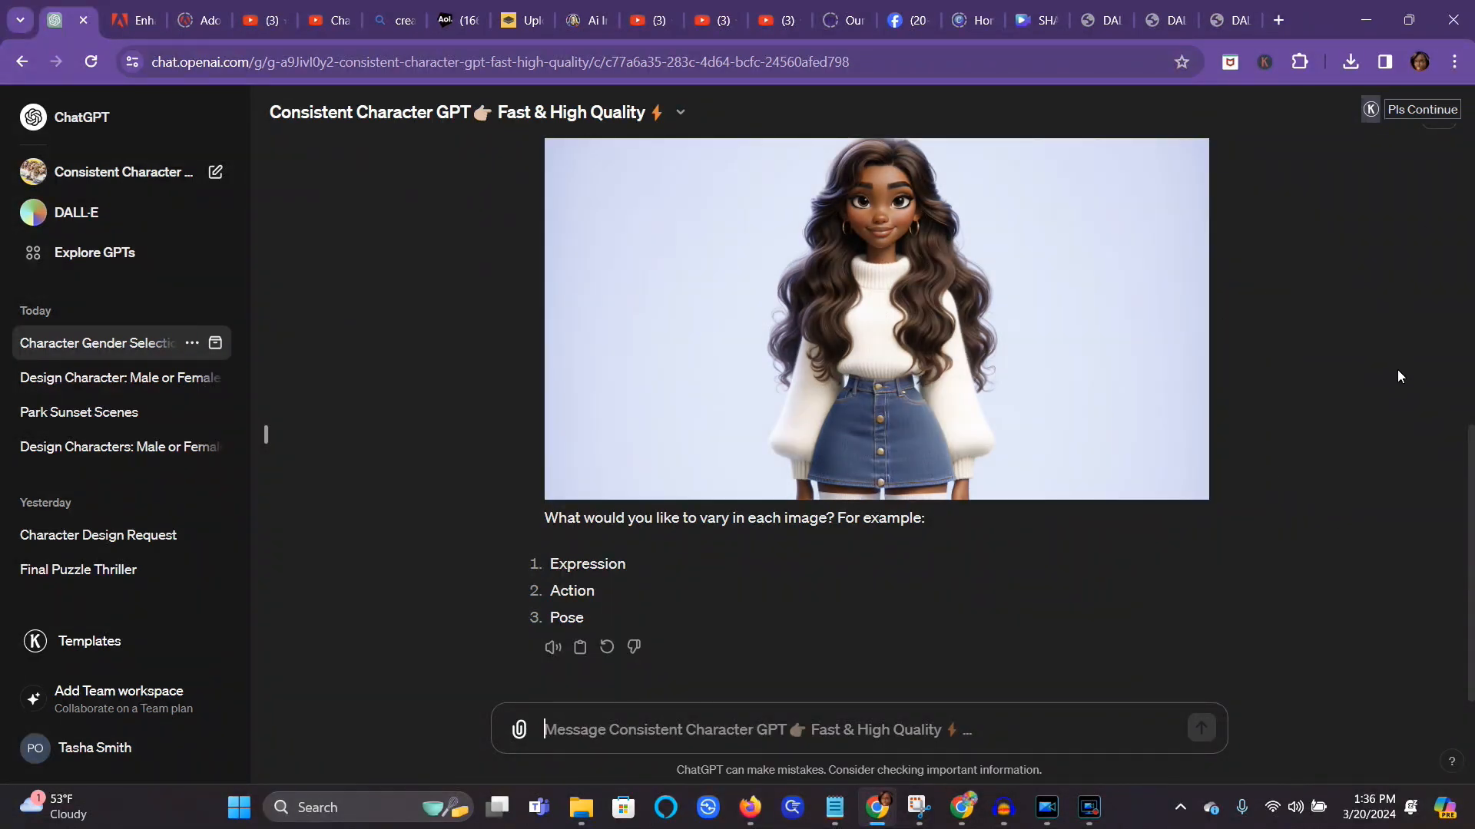
Step: Download the generated image of the character in the white sweater and denim skirt
scroll(1384, 397, up, 2)
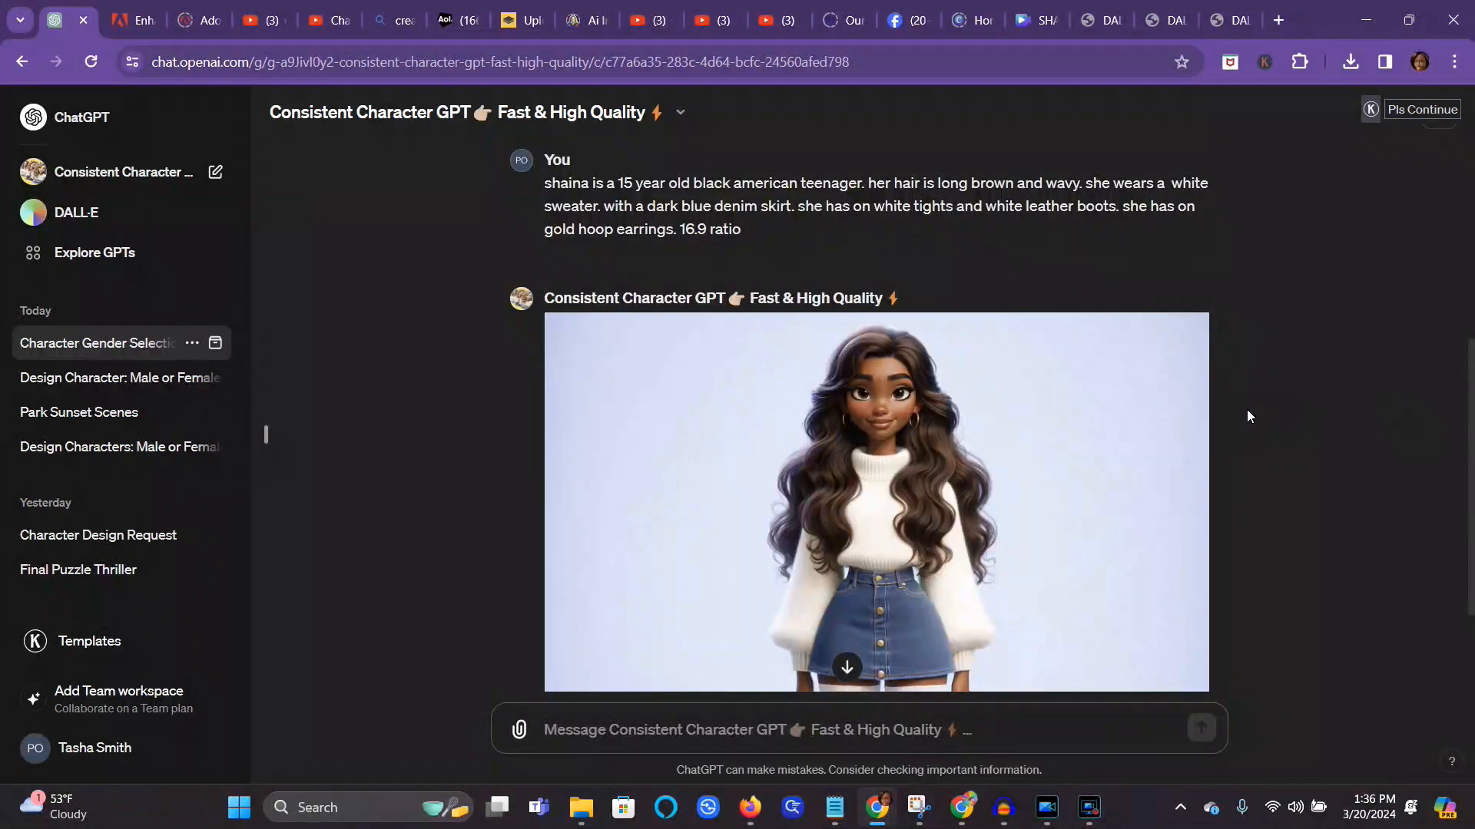
click(1182, 339)
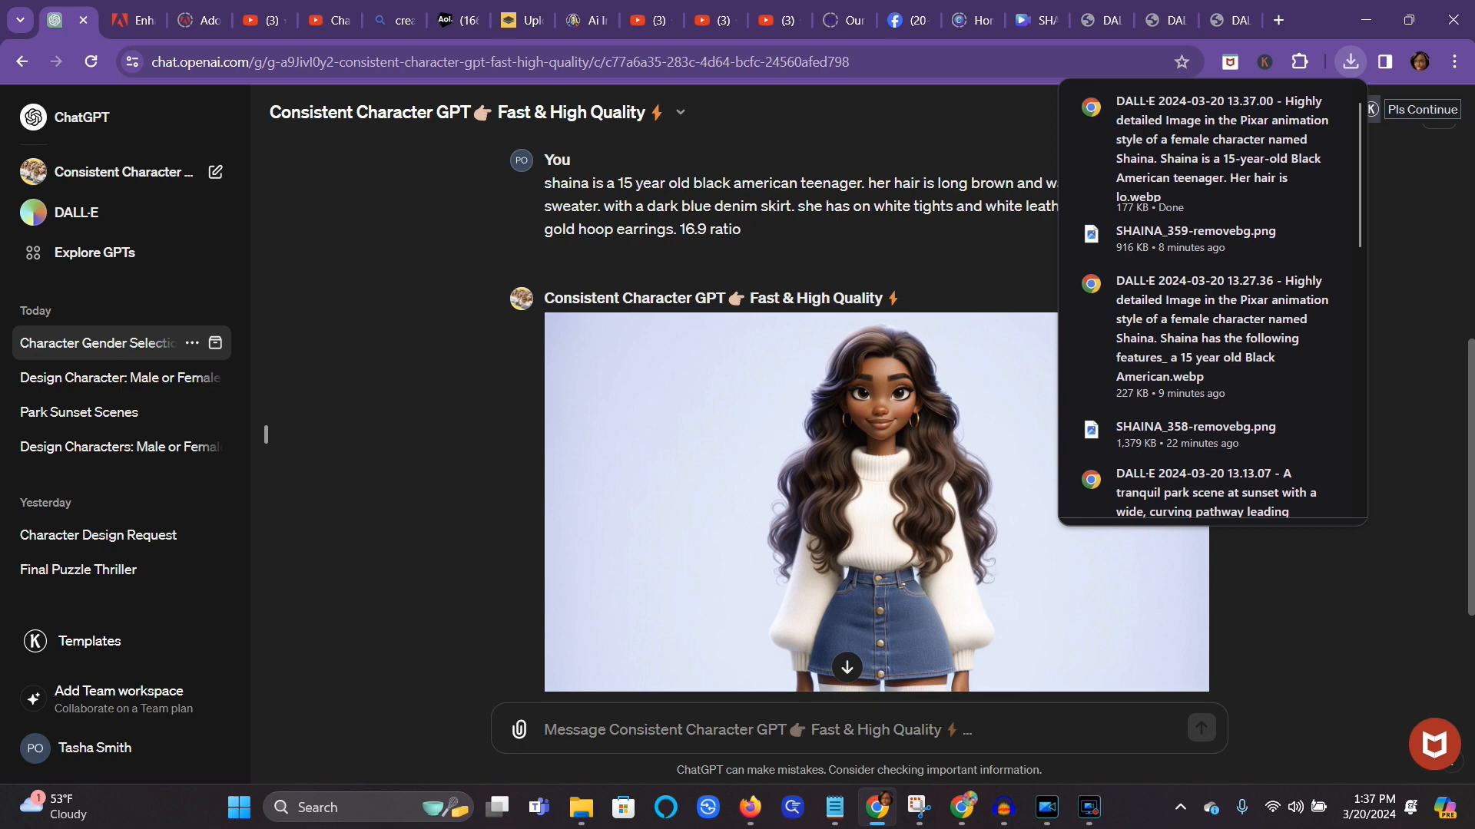
click(1427, 468)
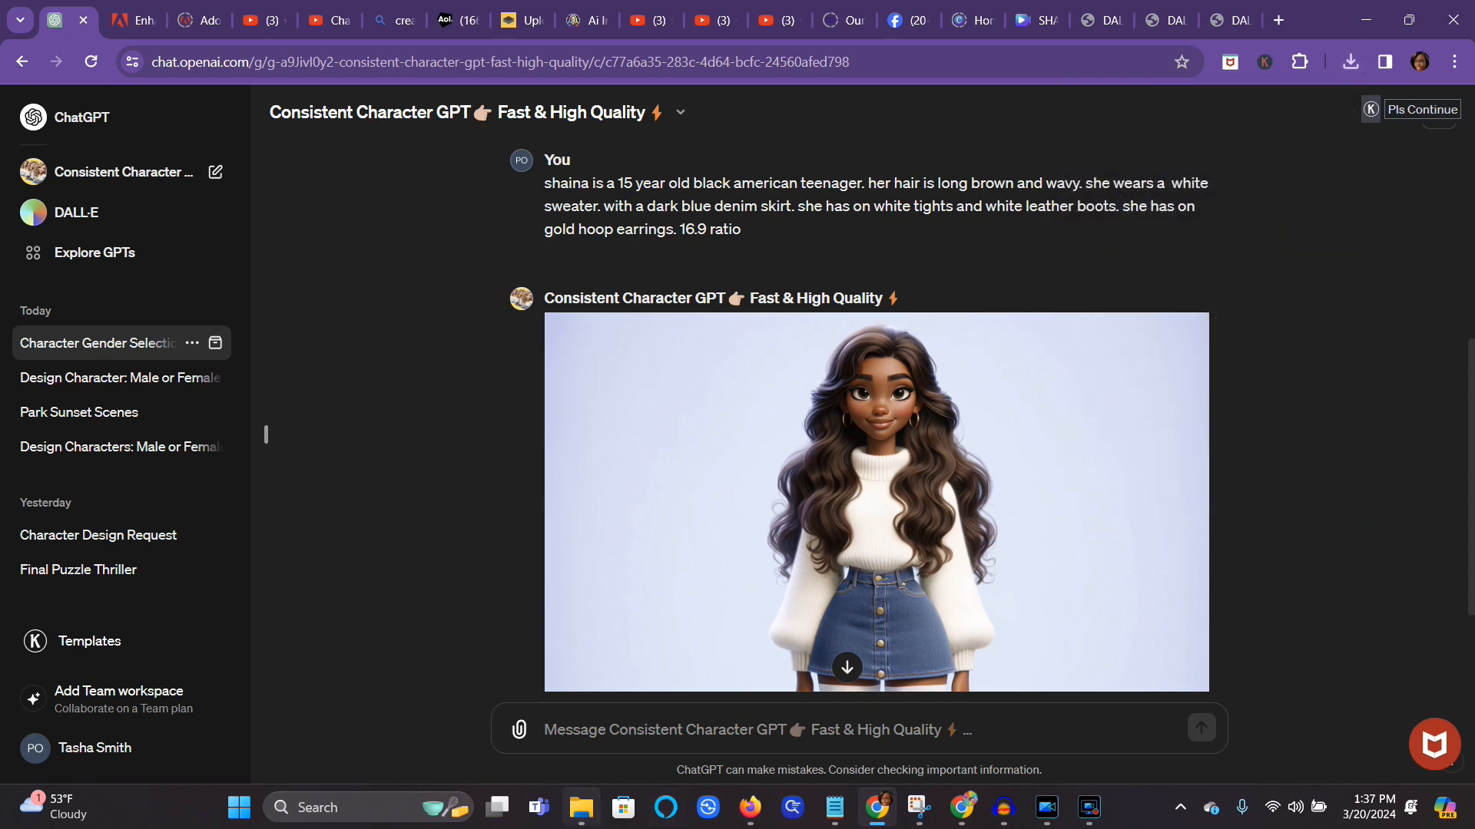
Step: Switch to File Explorer, refresh the Downloads folder and open the newly downloaded DALL·E character image
mouse_move(581, 813)
click(581, 714)
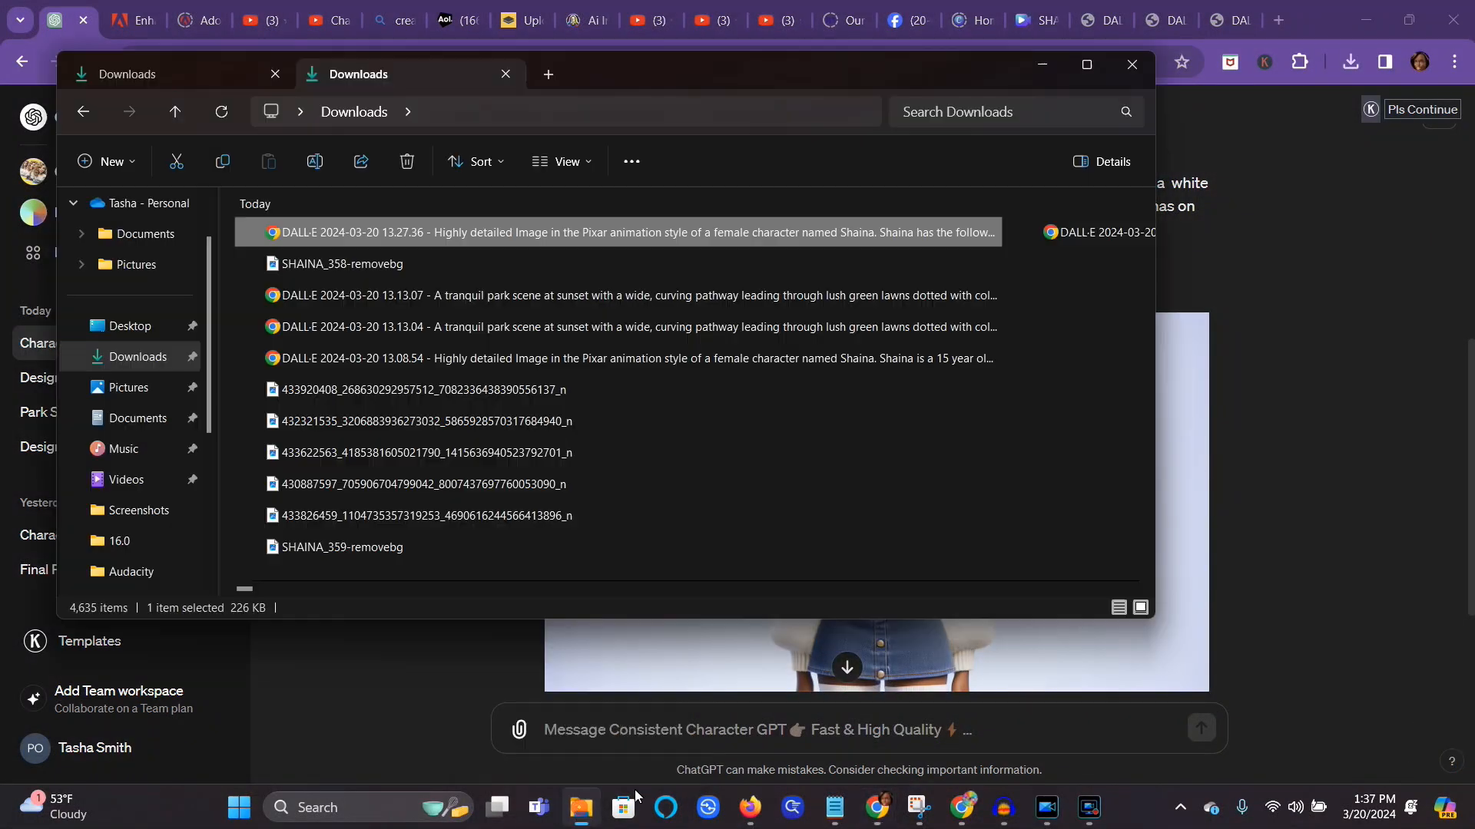
click(221, 113)
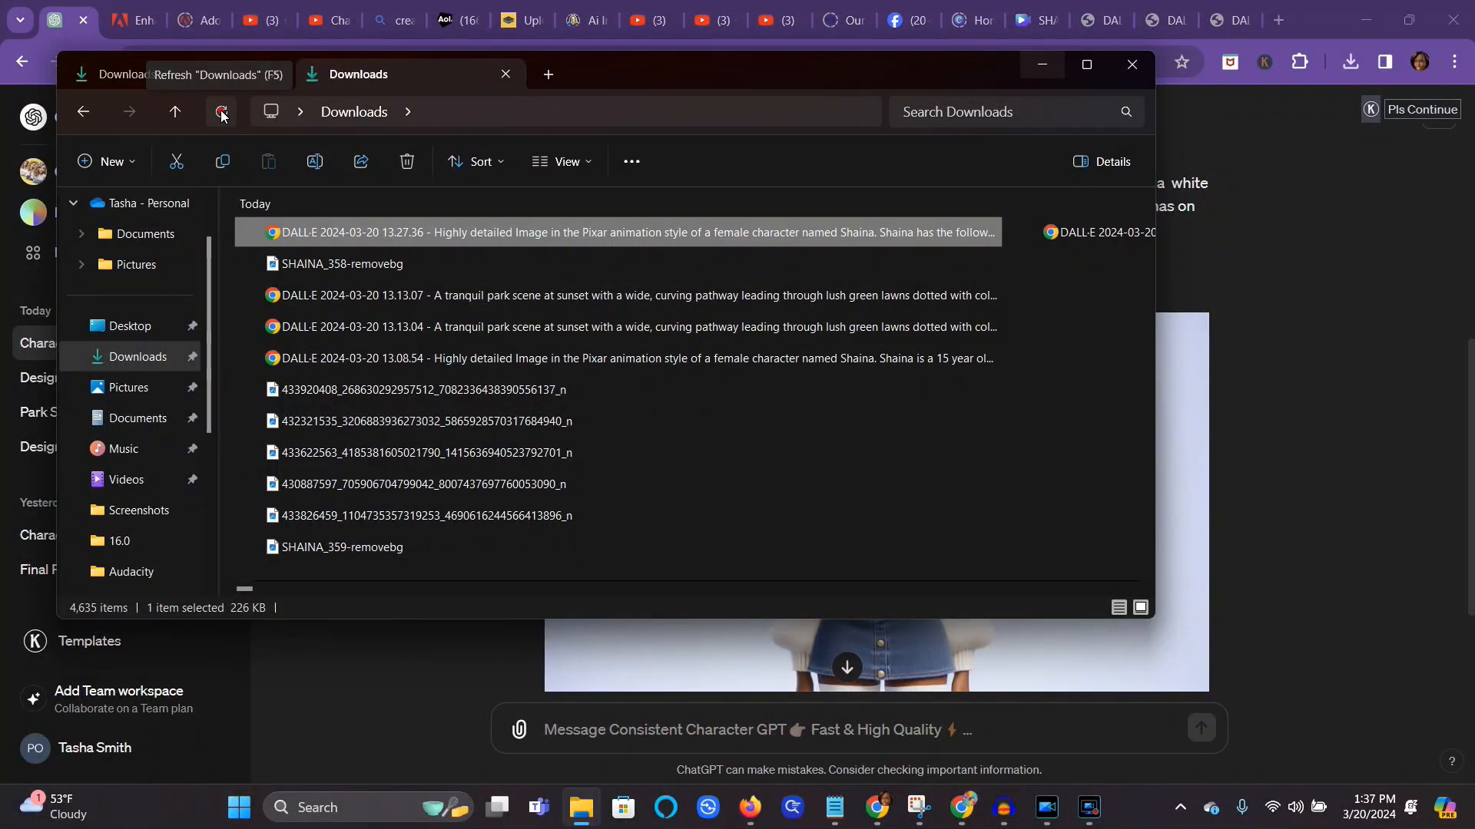
double_click(753, 232)
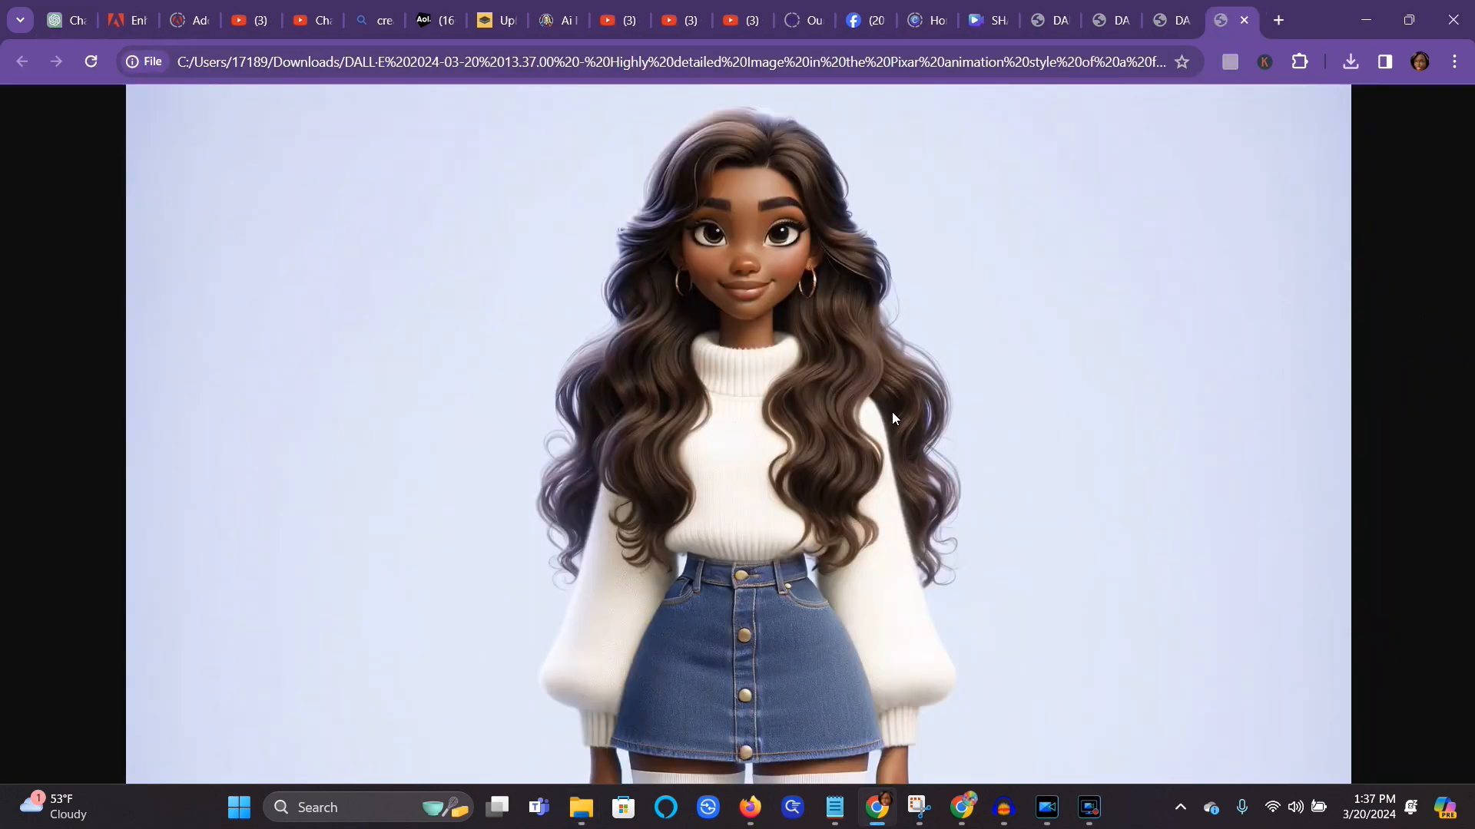
Step: Switch to Snipping Tool and capture a new snip of the whole visible character image, excluding the black side borders
mouse_move(921, 817)
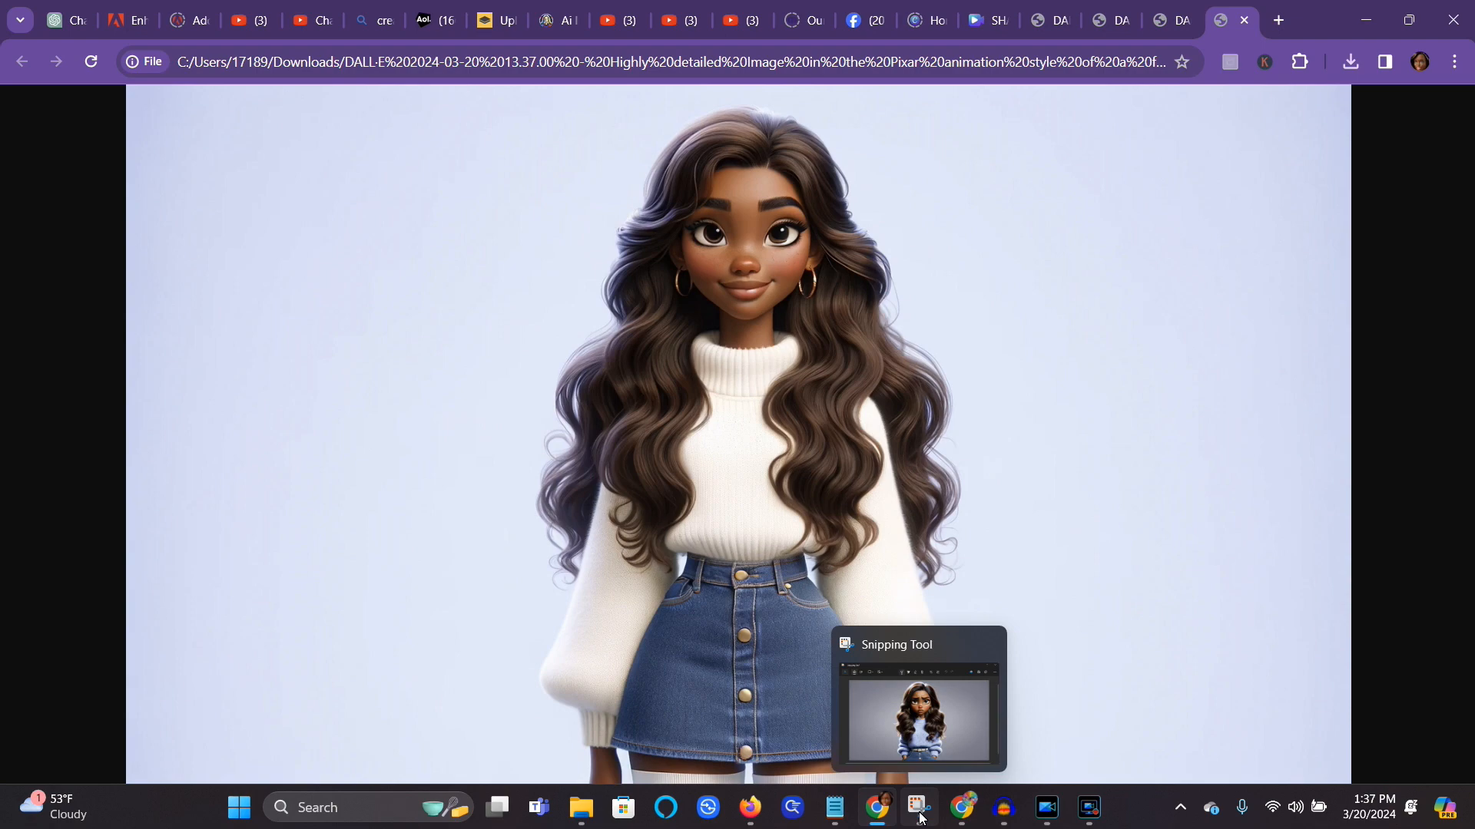
click(920, 817)
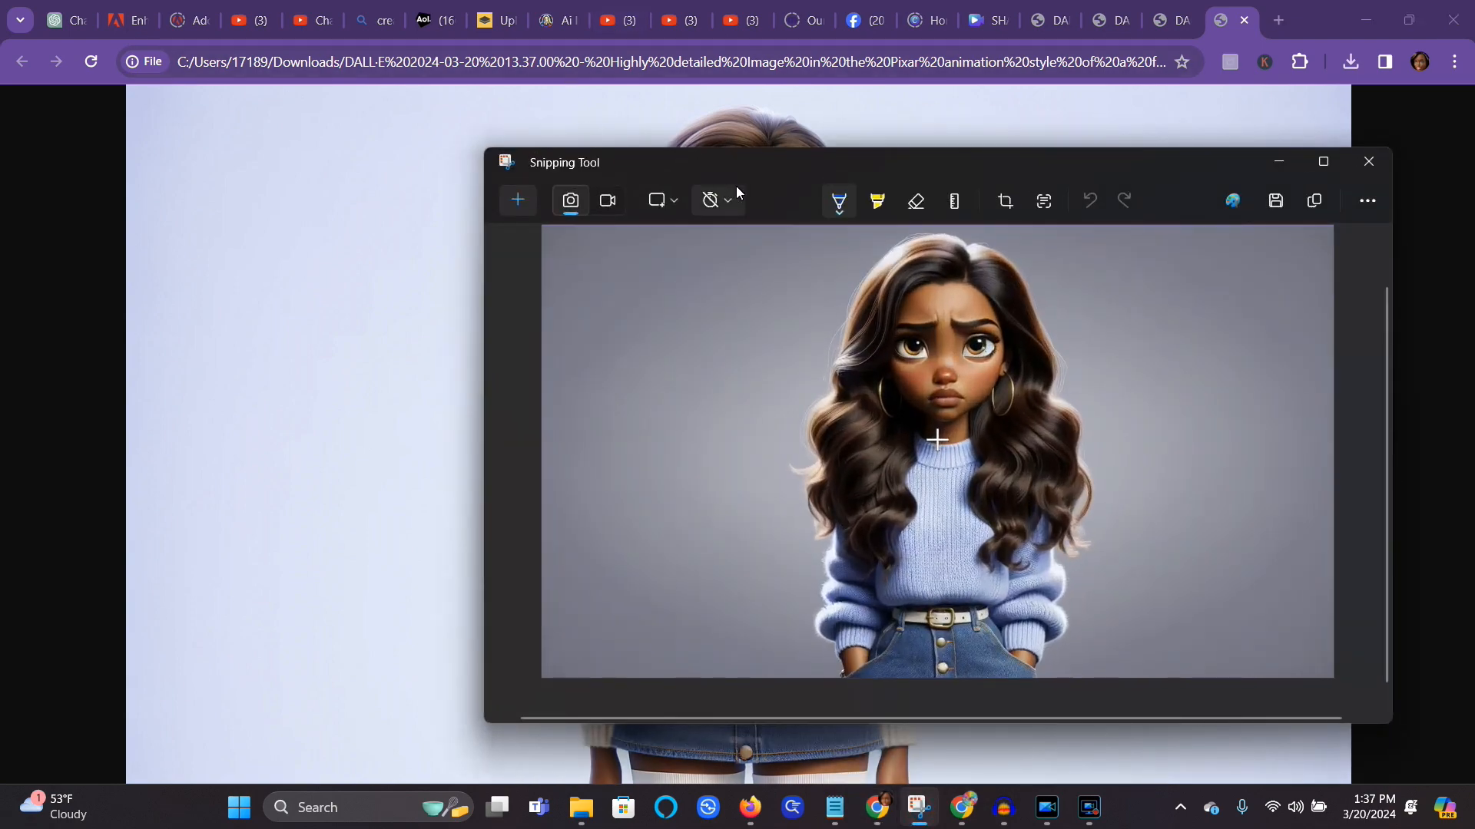
click(516, 203)
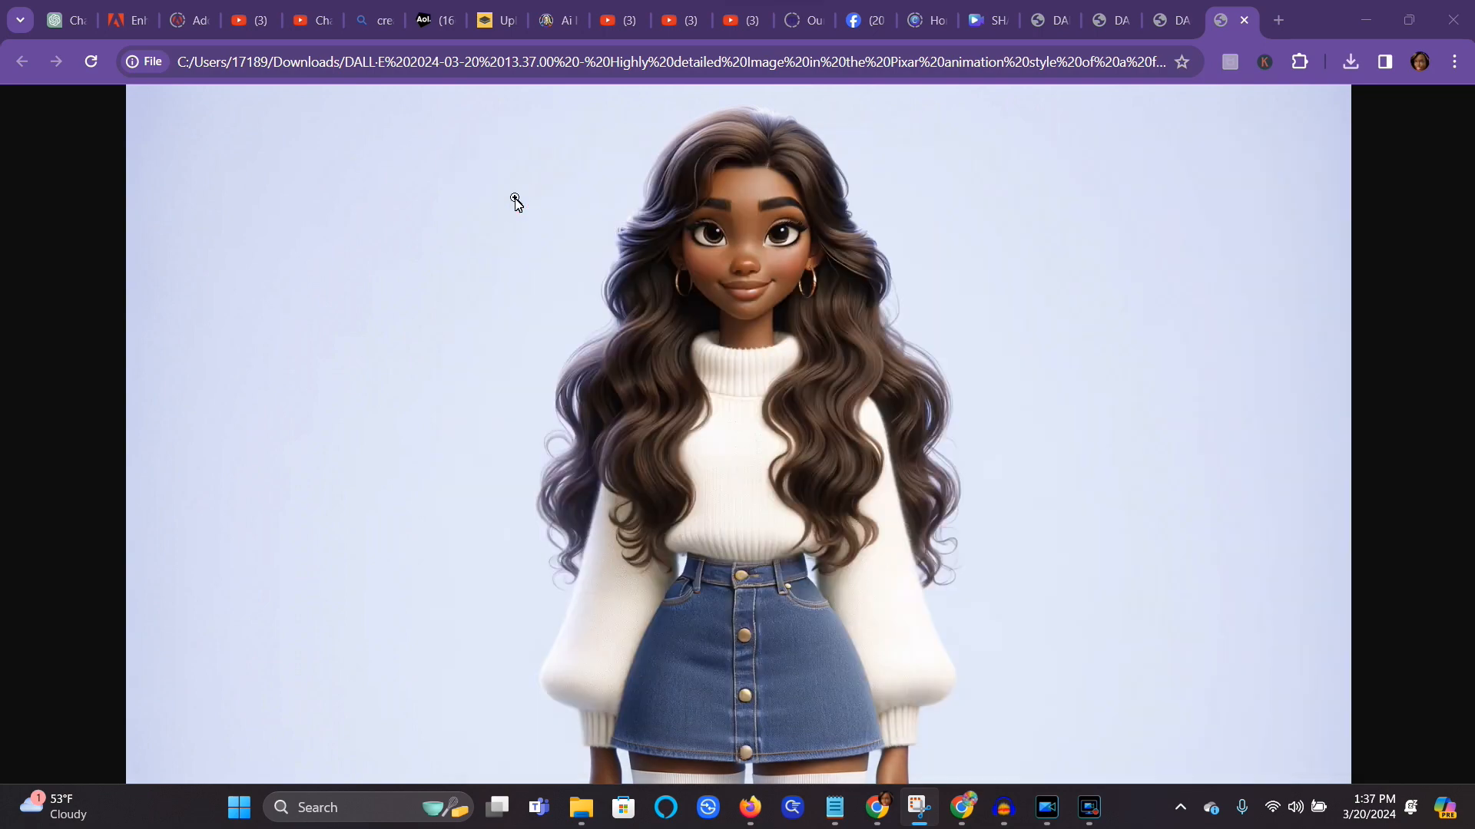
drag(126, 84, 1344, 782)
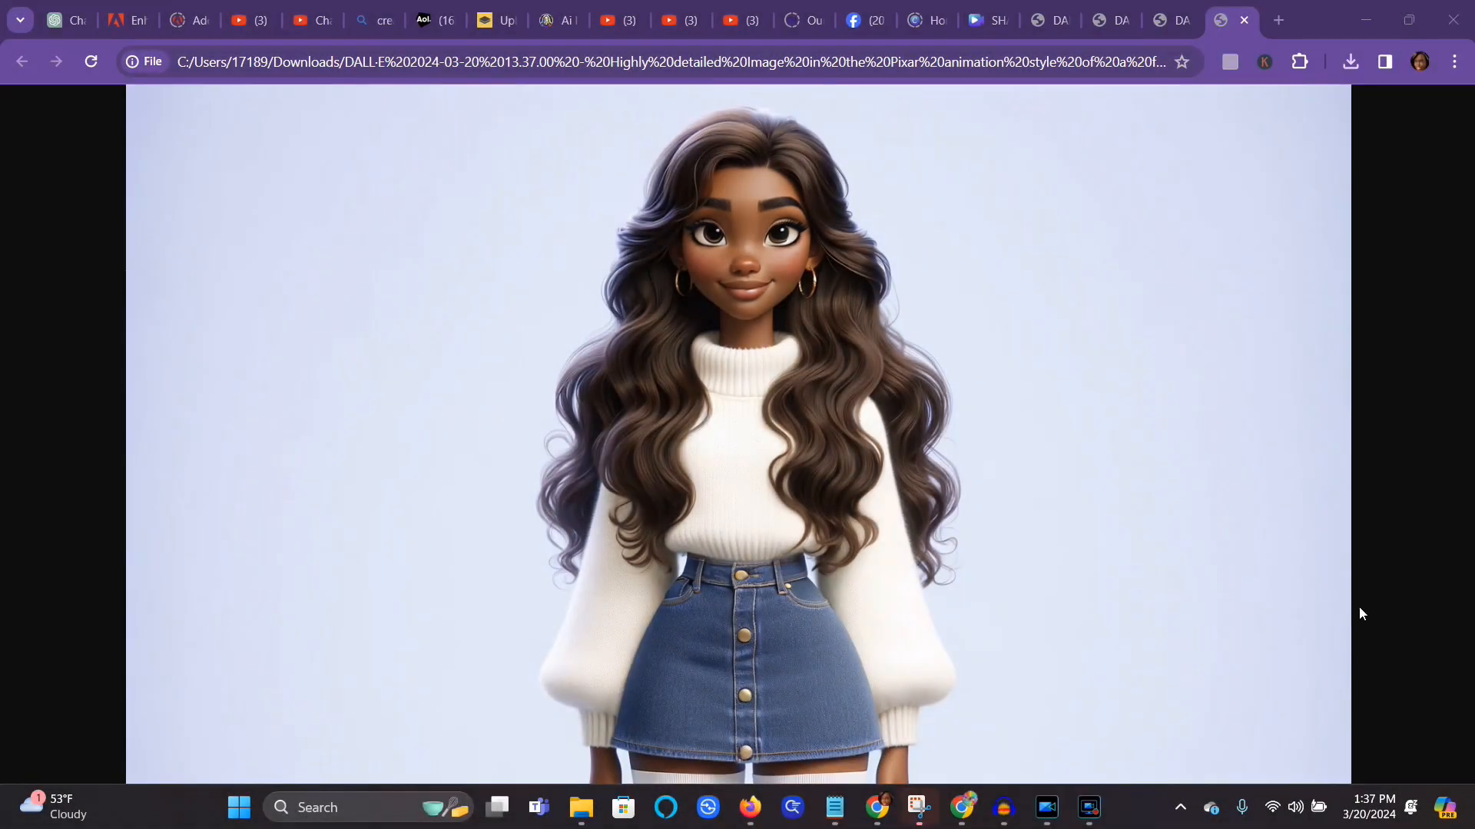
Step: Switch to Snipping Tool, start saving the character snip, and choose JPG as the file type and Pictures as the folder
right_click(887, 470)
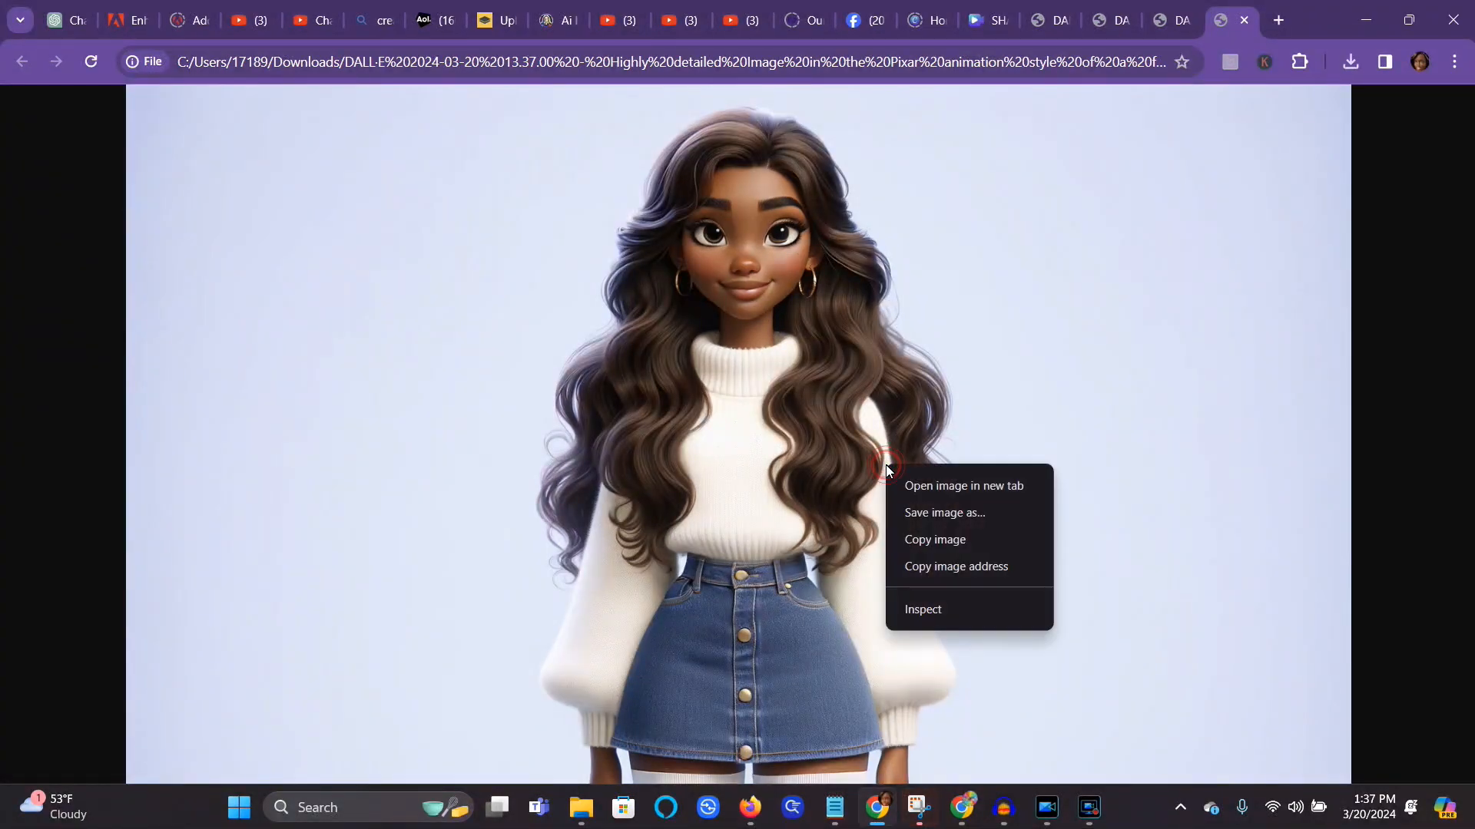
click(1221, 501)
mouse_move(918, 806)
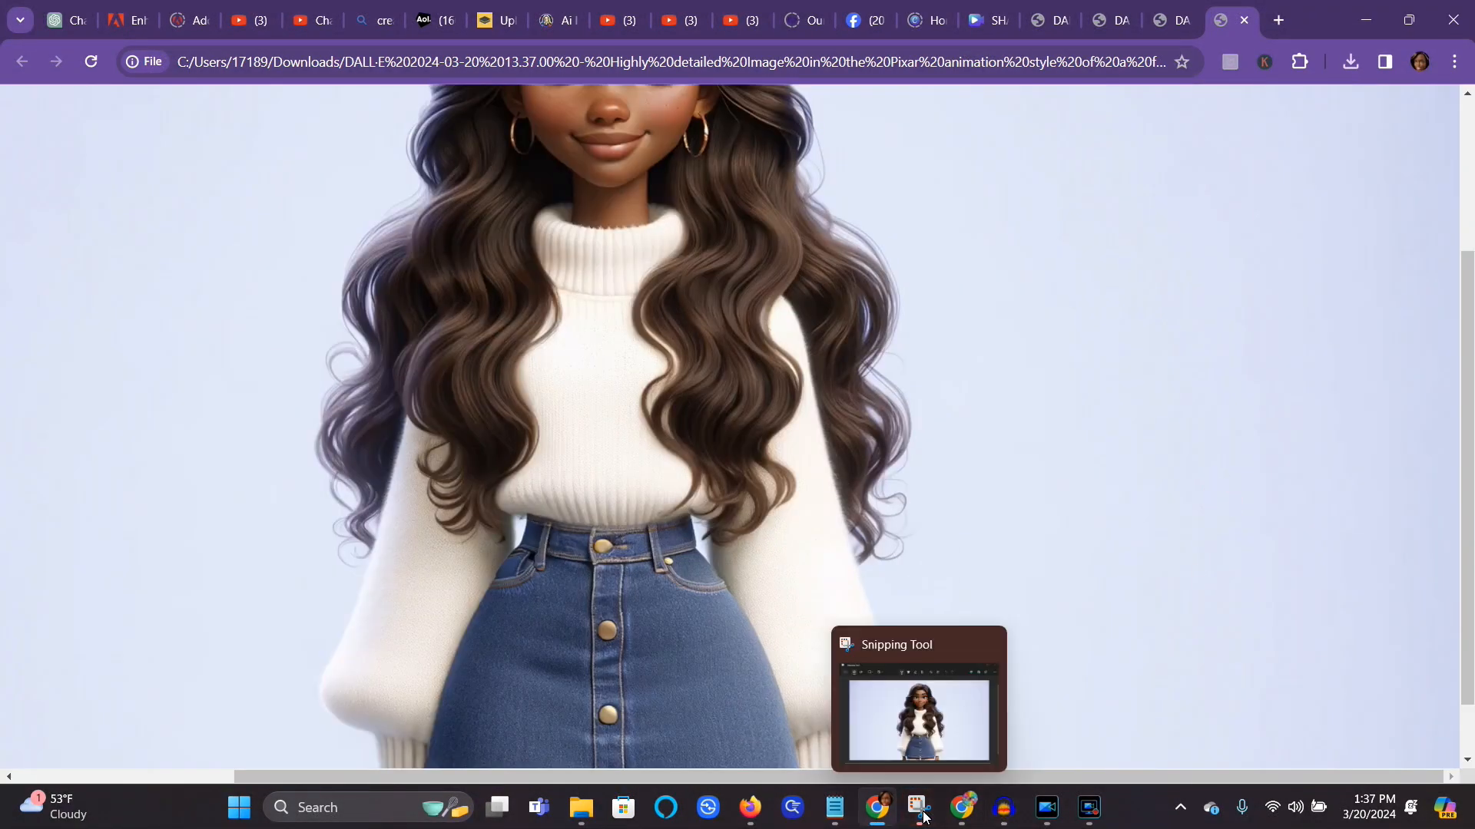
click(960, 637)
right_click(957, 565)
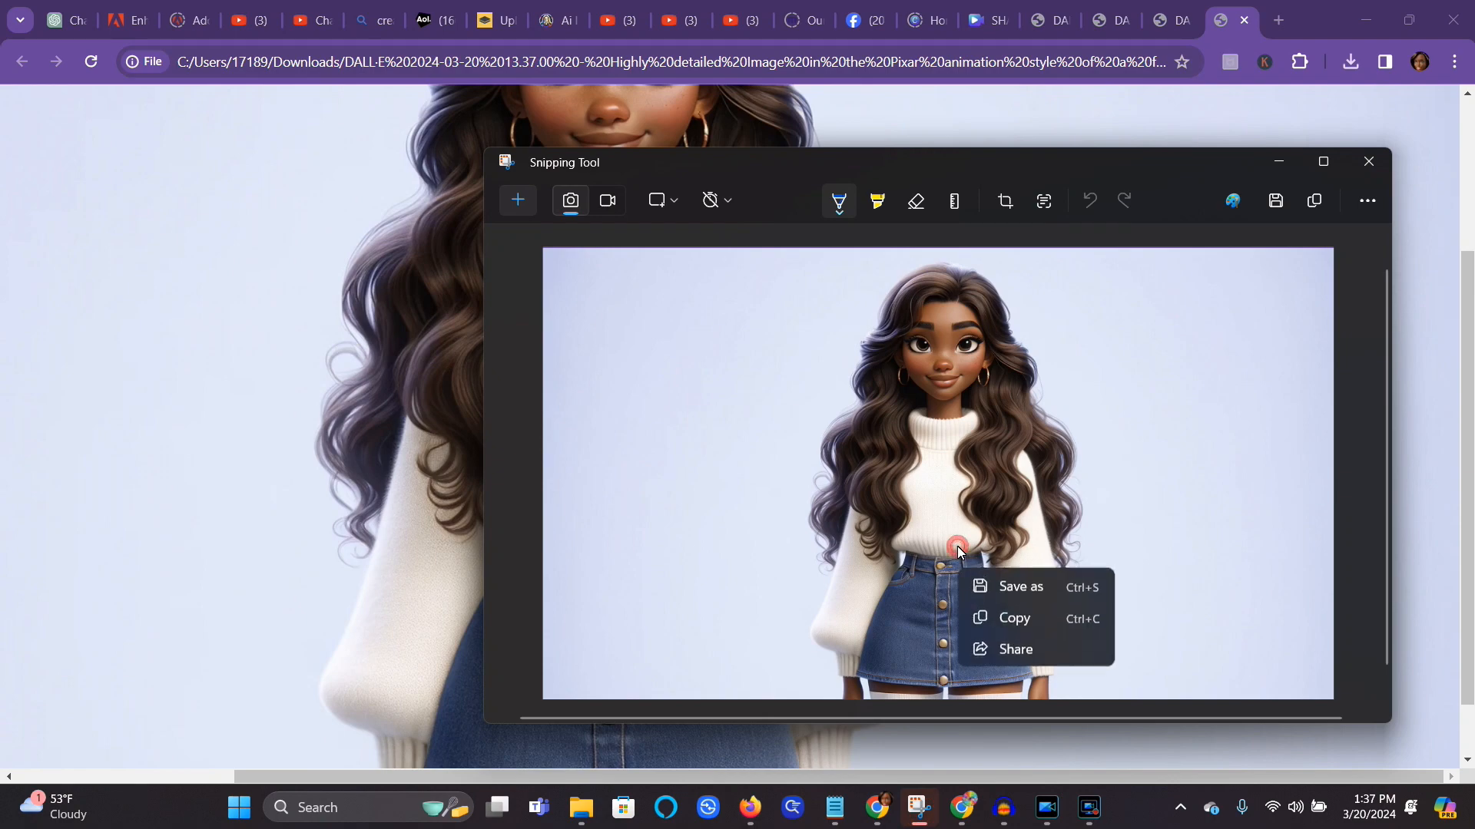
click(1038, 591)
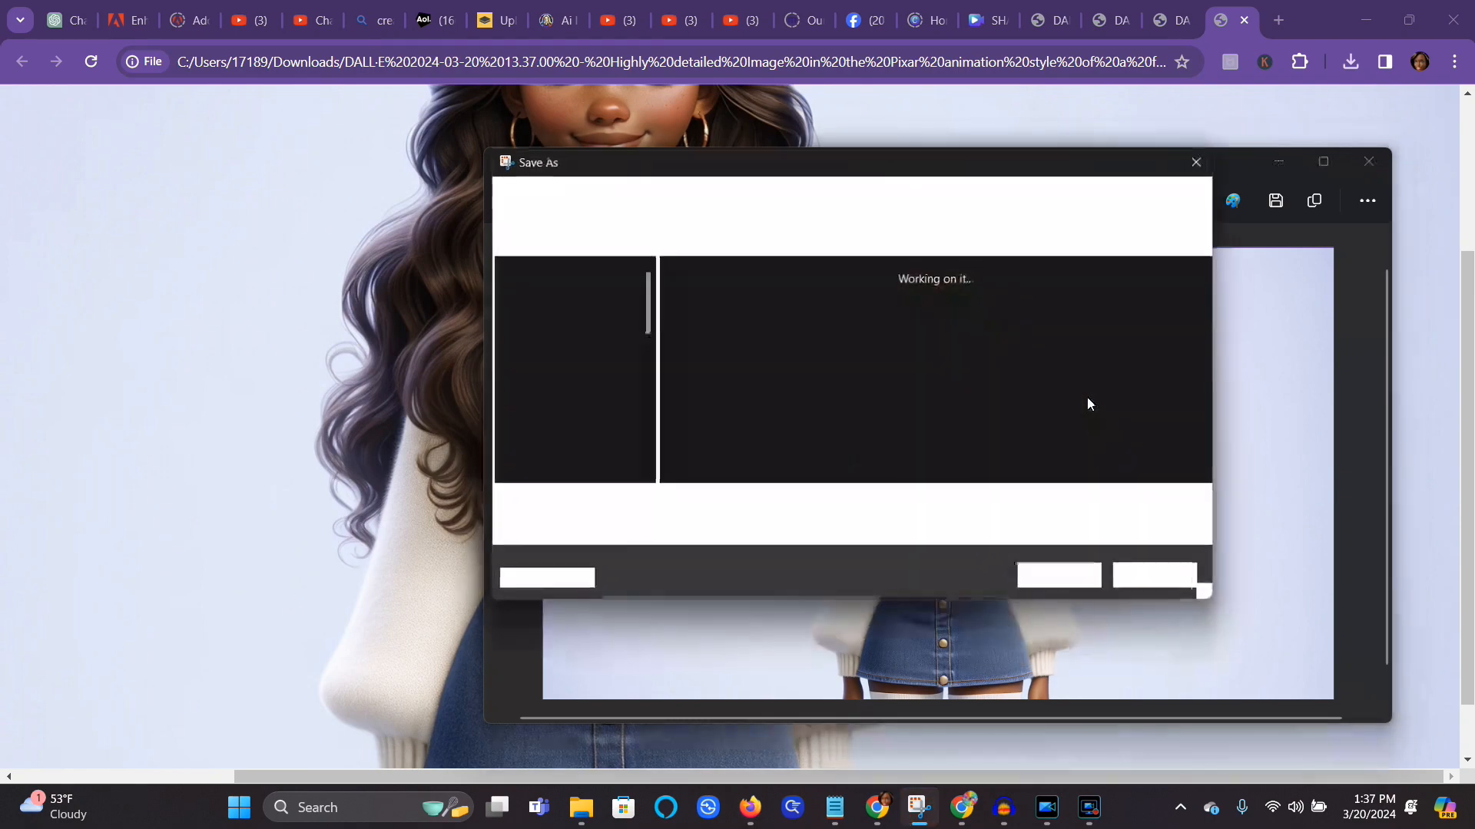
click(1202, 528)
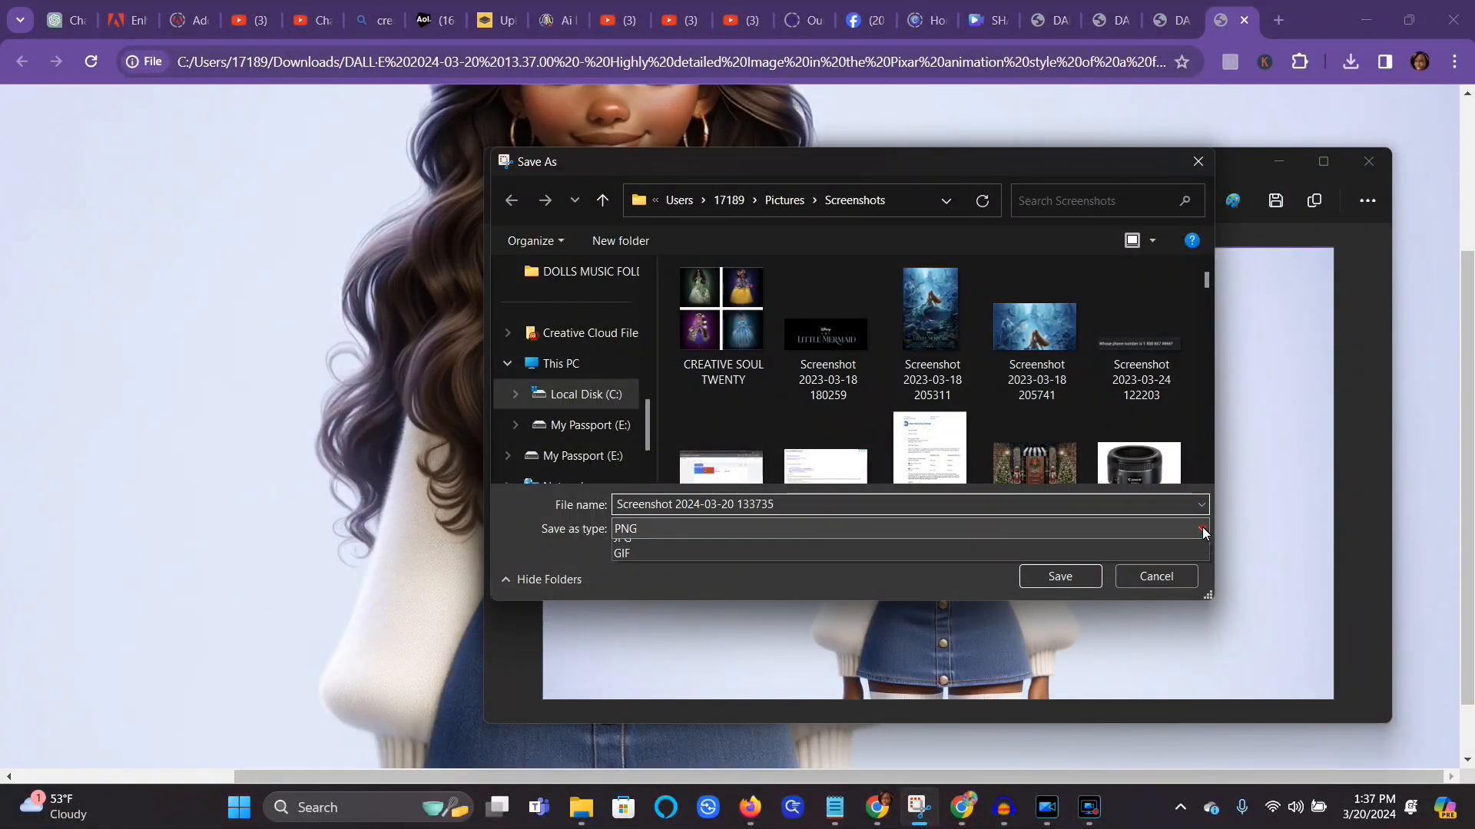
click(660, 566)
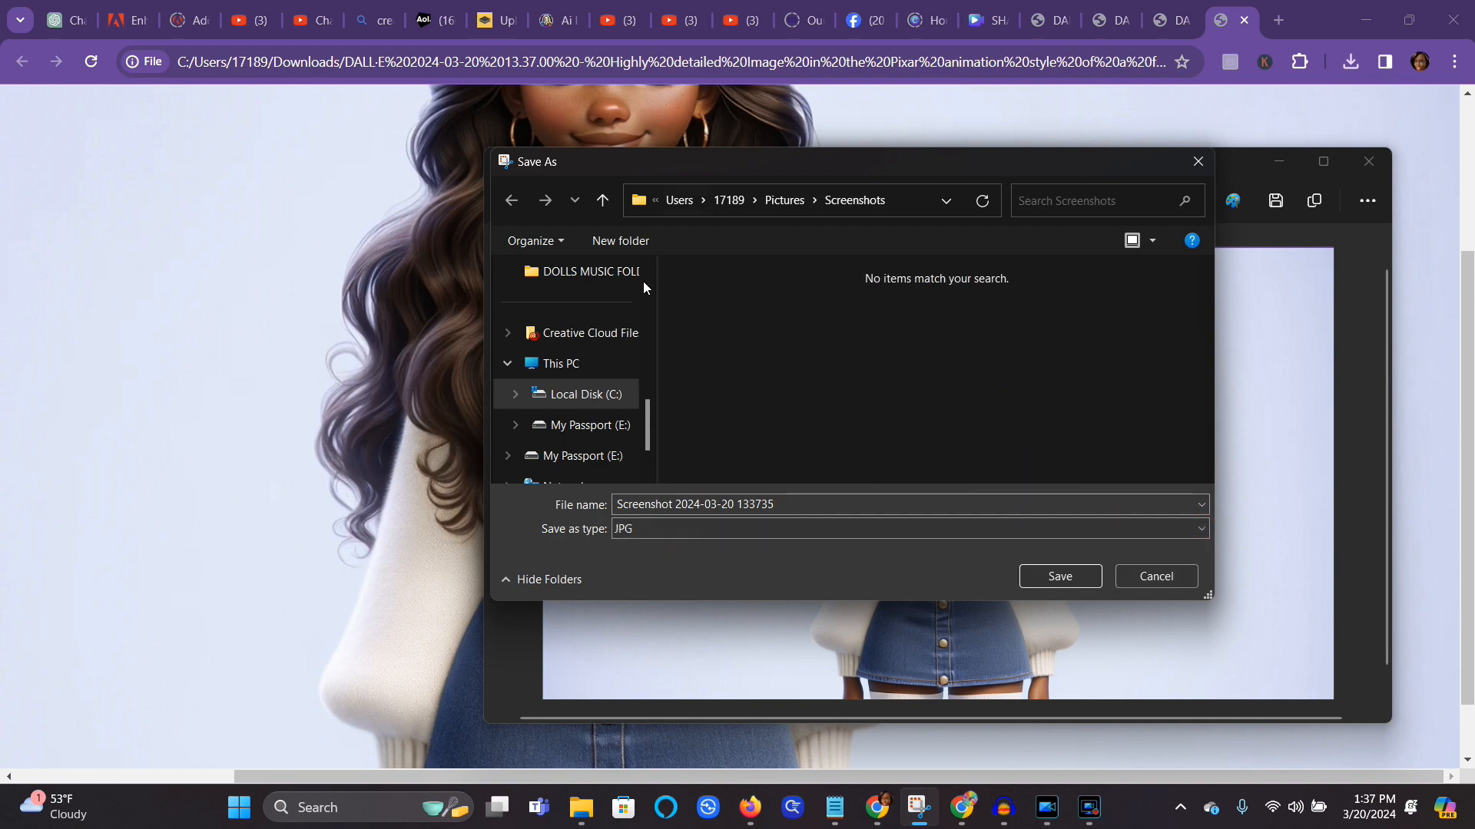
drag(648, 407, 656, 348)
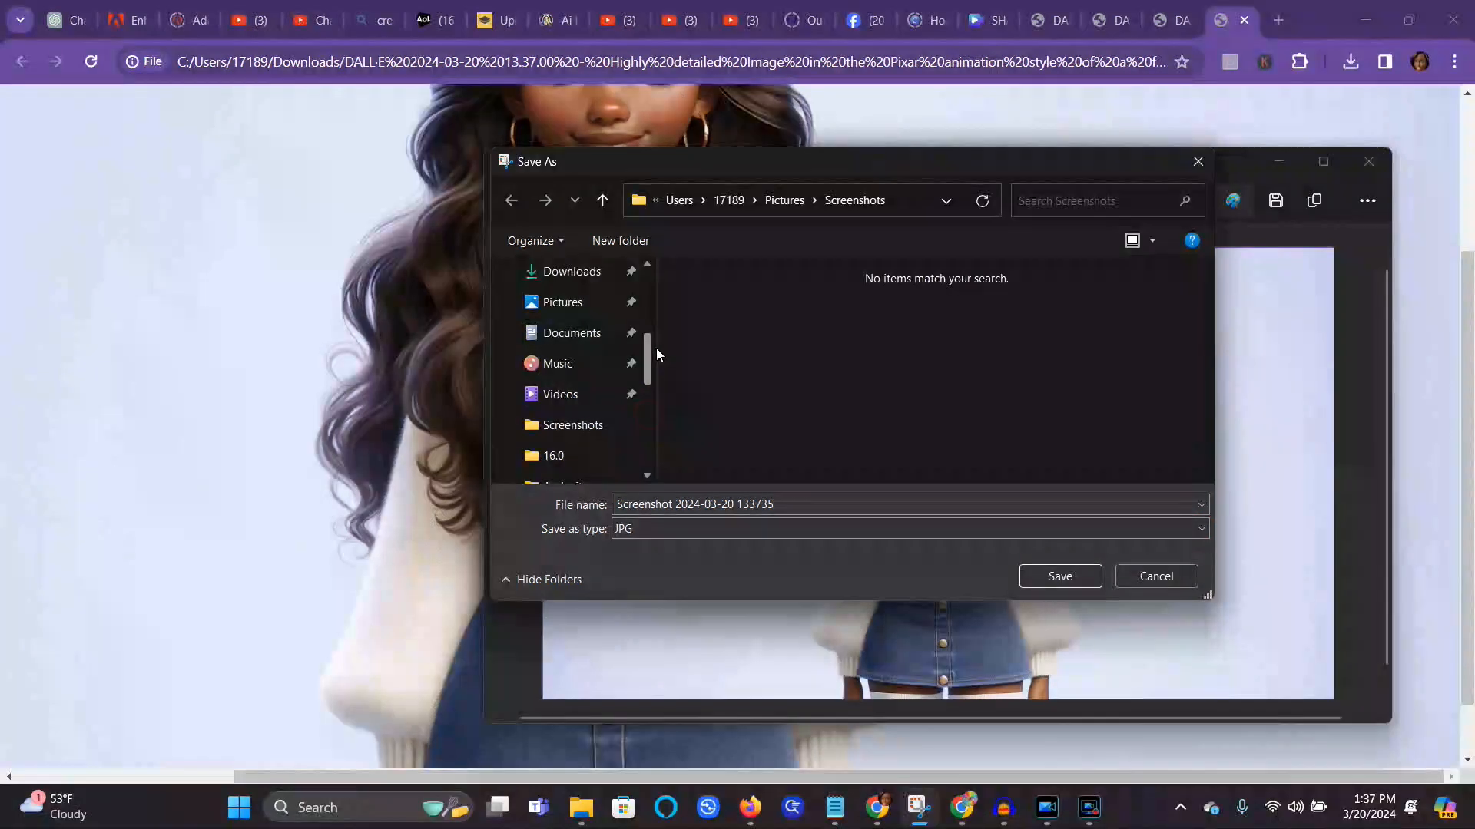
click(575, 302)
Step: Name the snip SHAINA 360, save it and minimize Snipping Tool
click(811, 503)
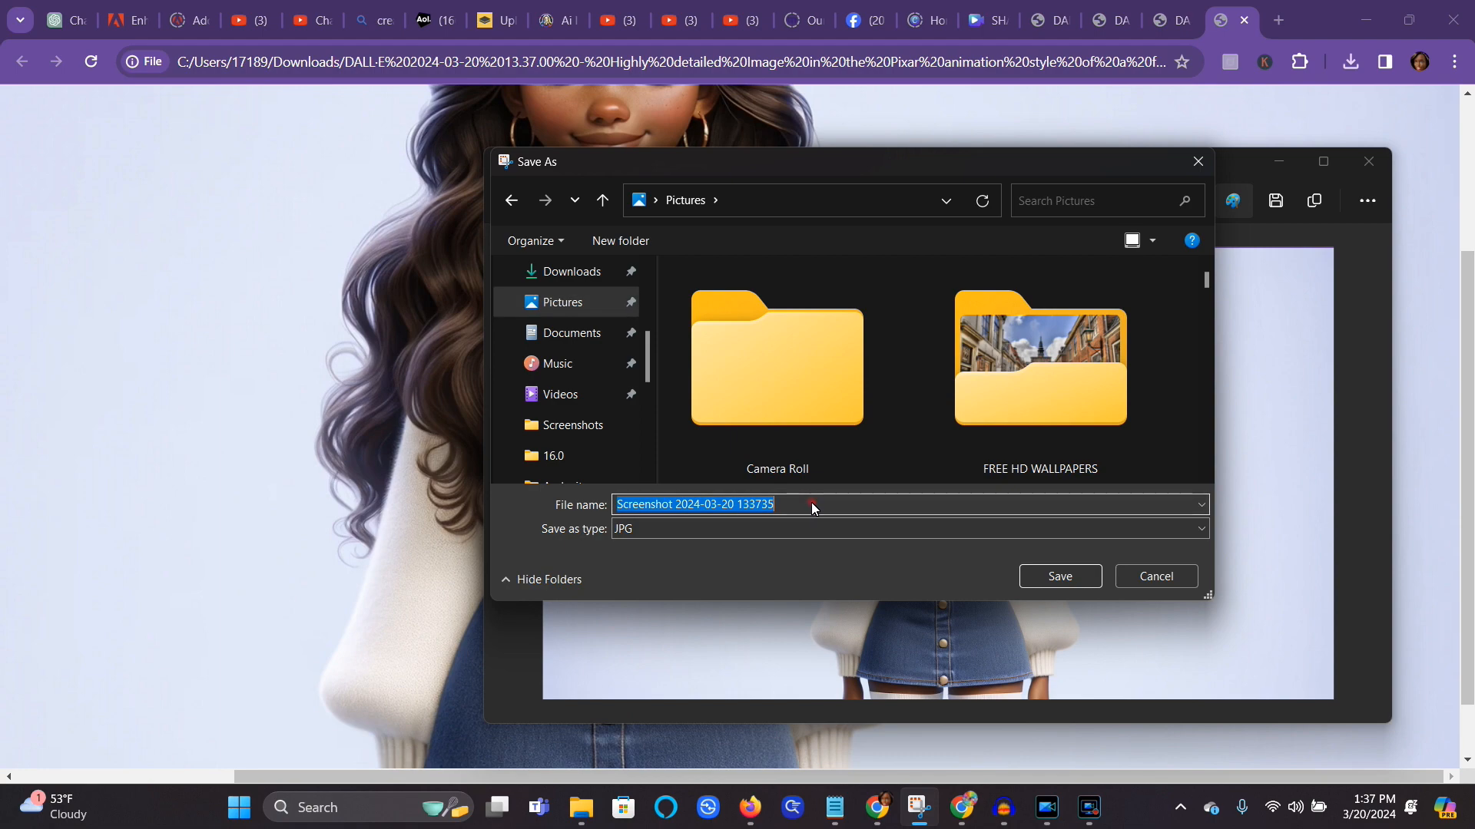
text(SHAINA )
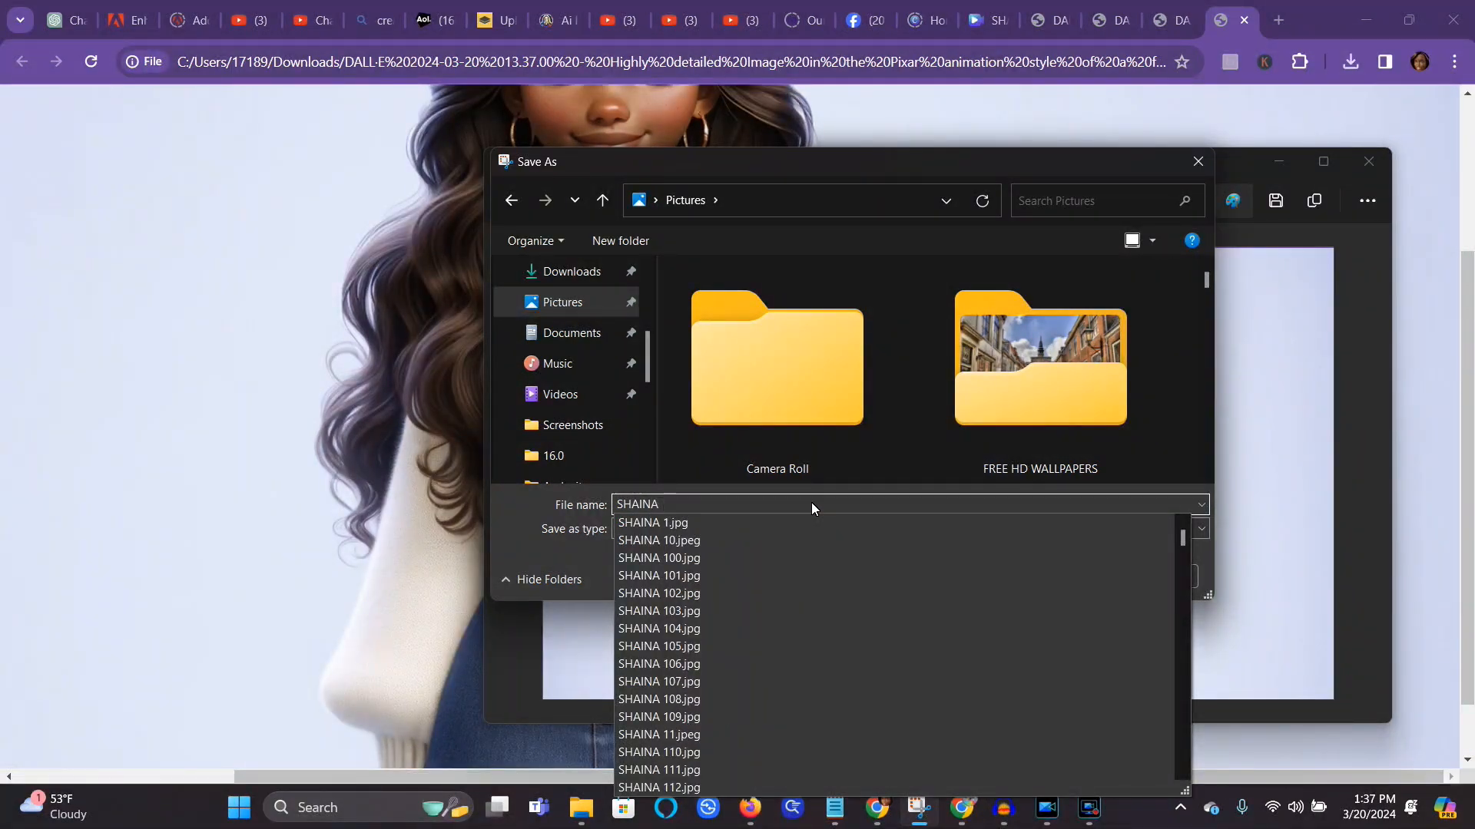
text(3)
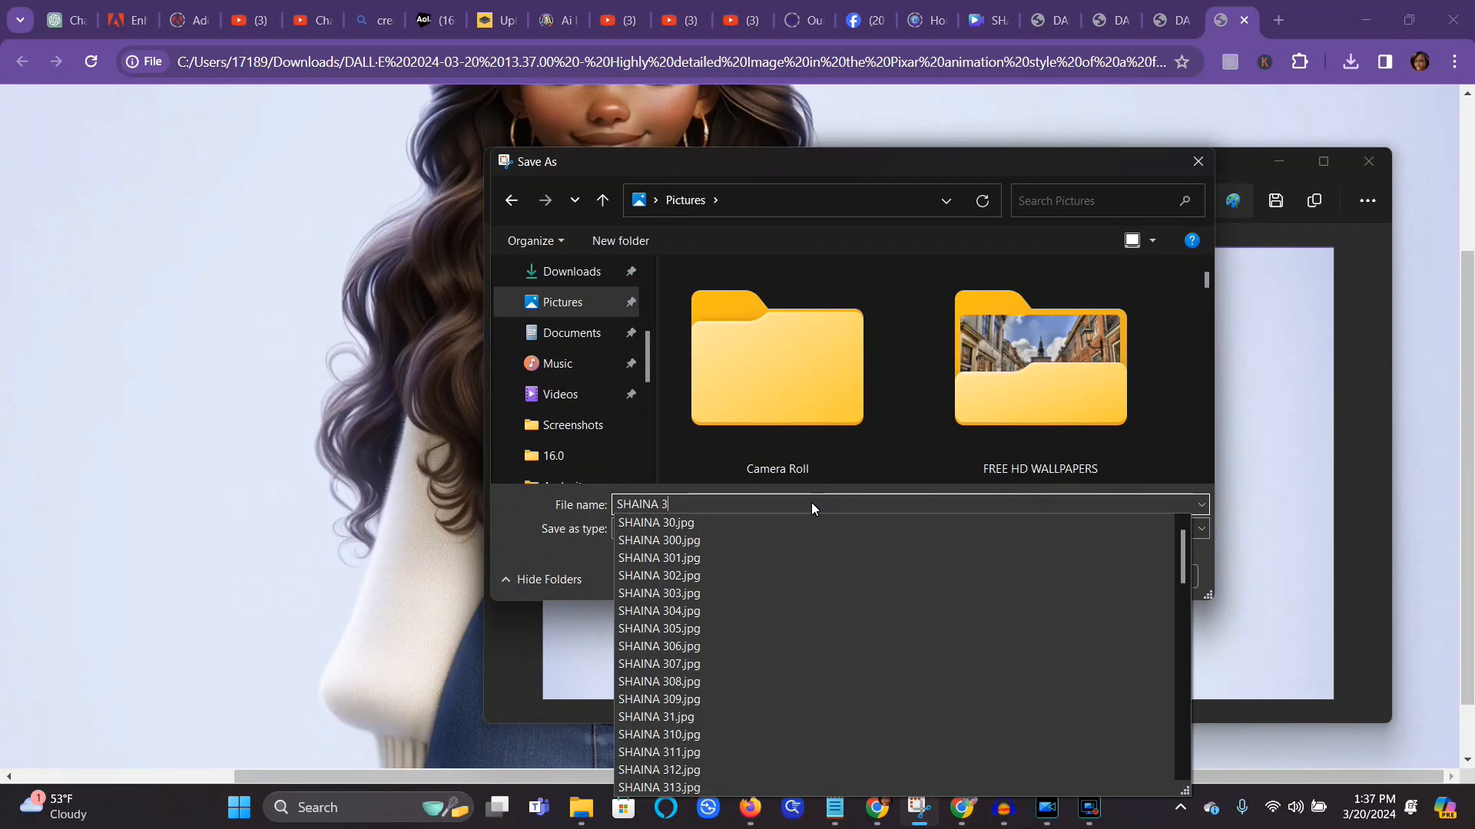
text(5)
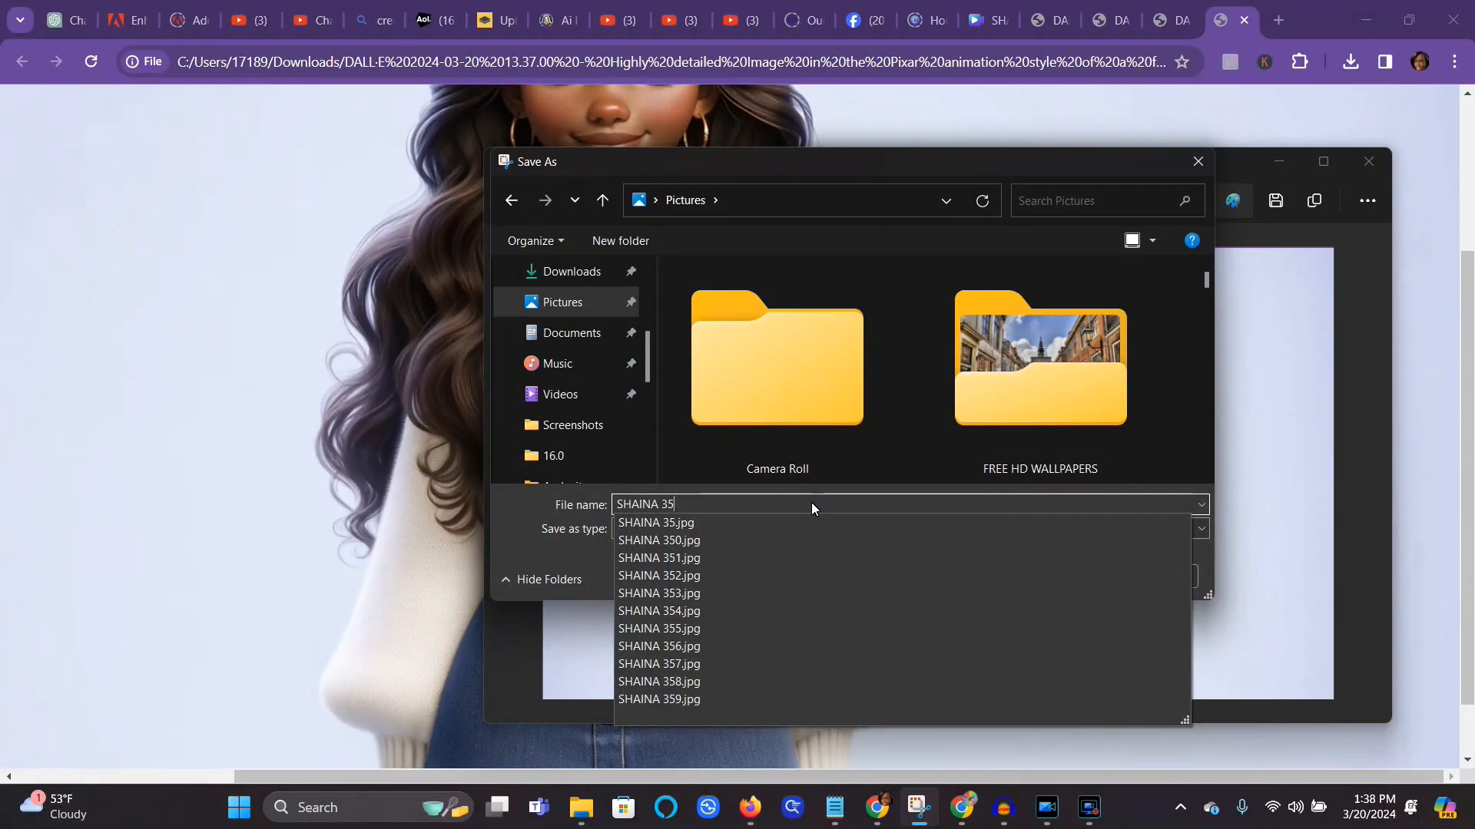
key(BackSpace)
text(60)
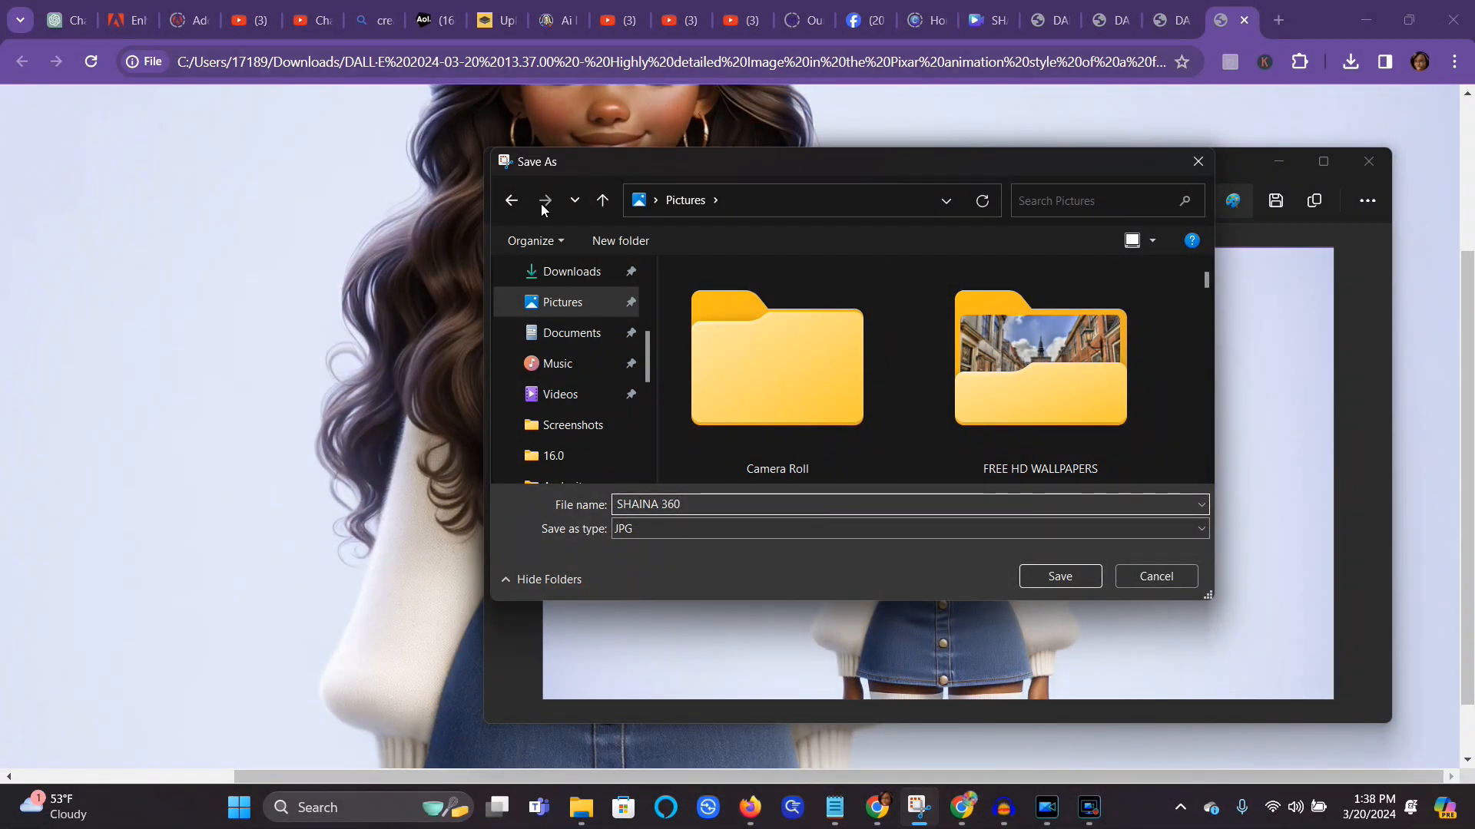
click(1058, 576)
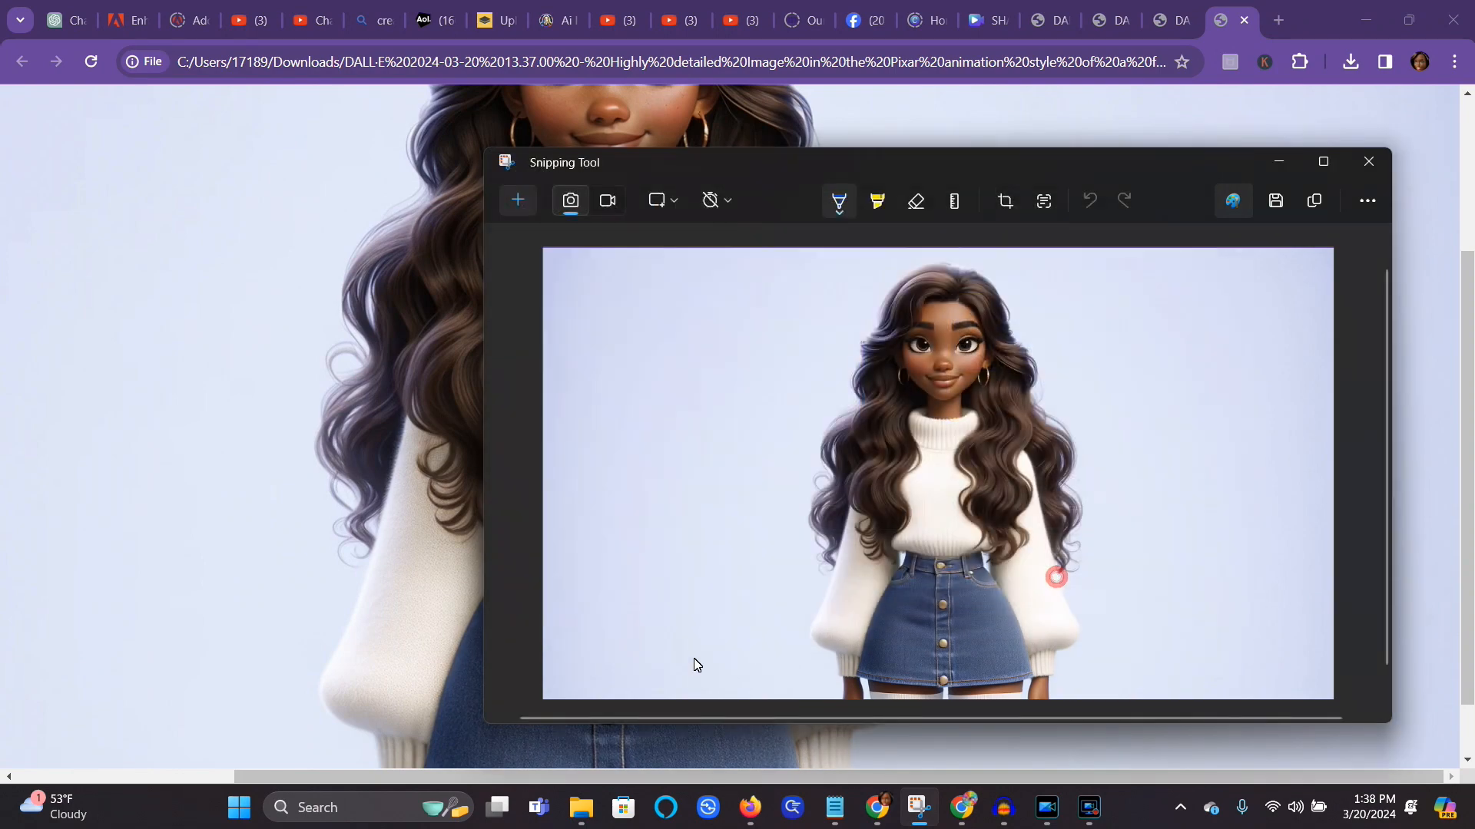
click(1281, 163)
Step: Switch to remove.bg, upload SHAINA 360 from the Pictures folder and download the background-free result in HD
scroll(1211, 338, up, 3)
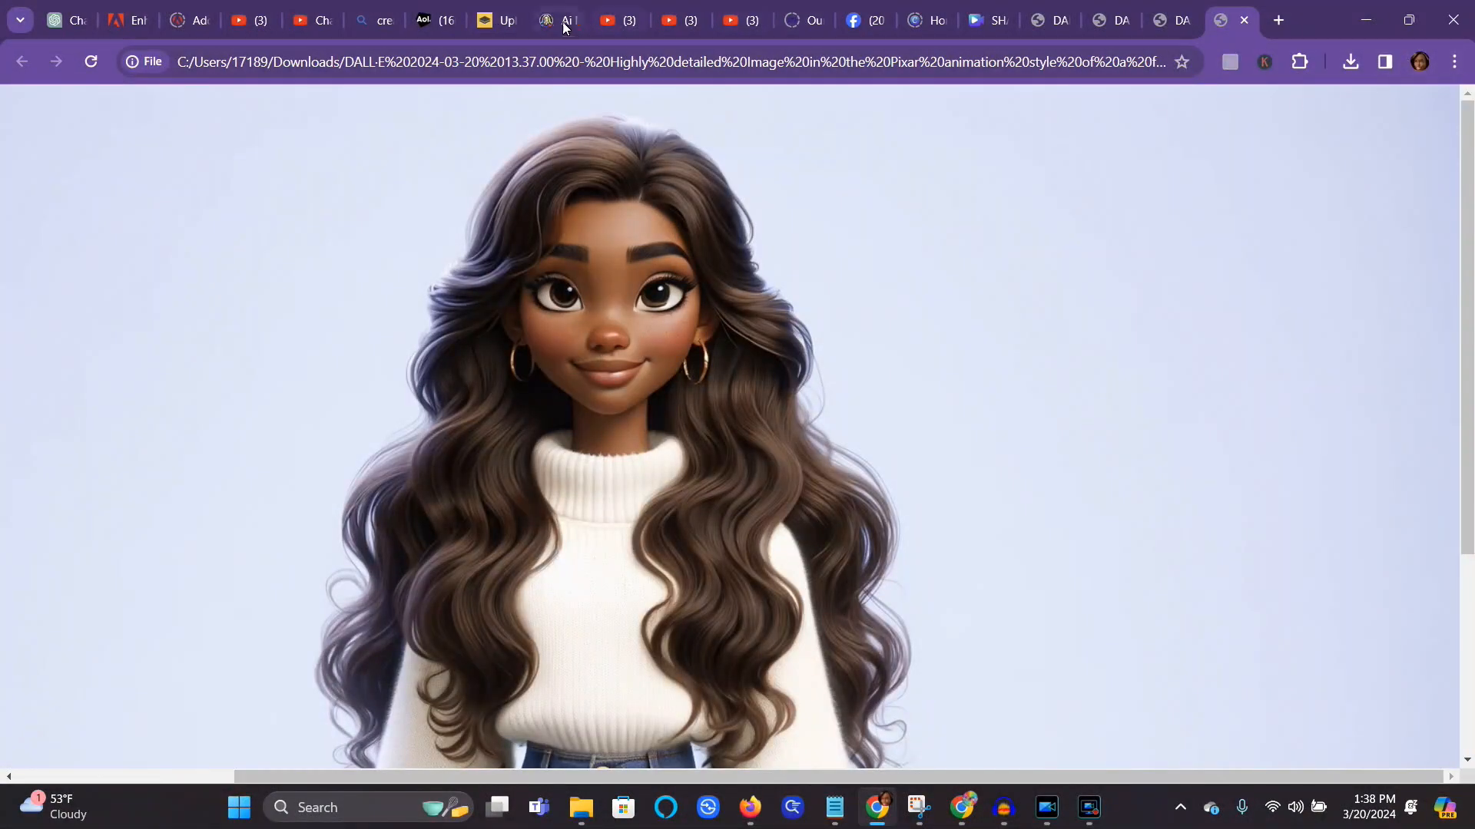
click(496, 20)
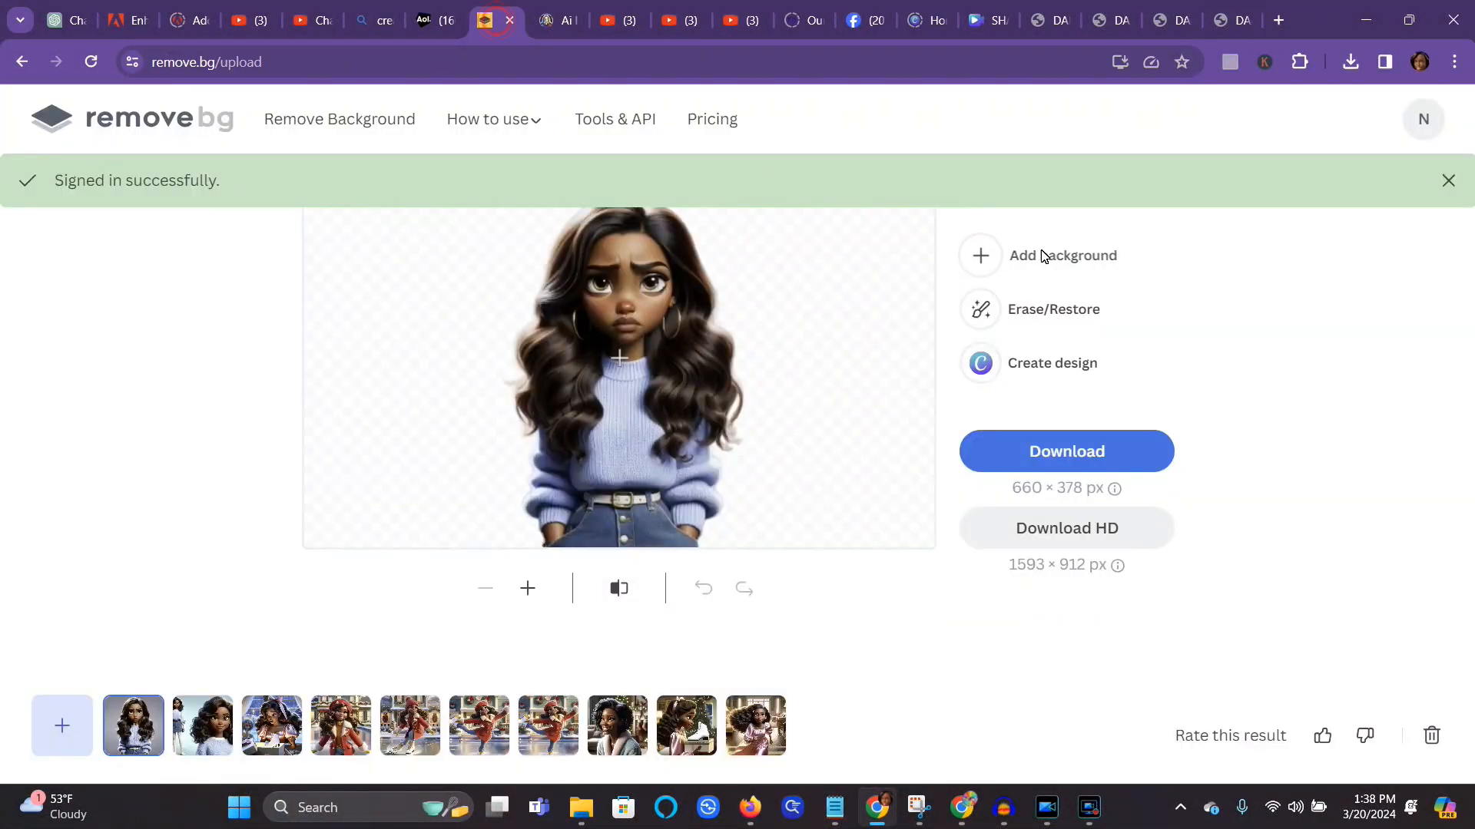
click(63, 729)
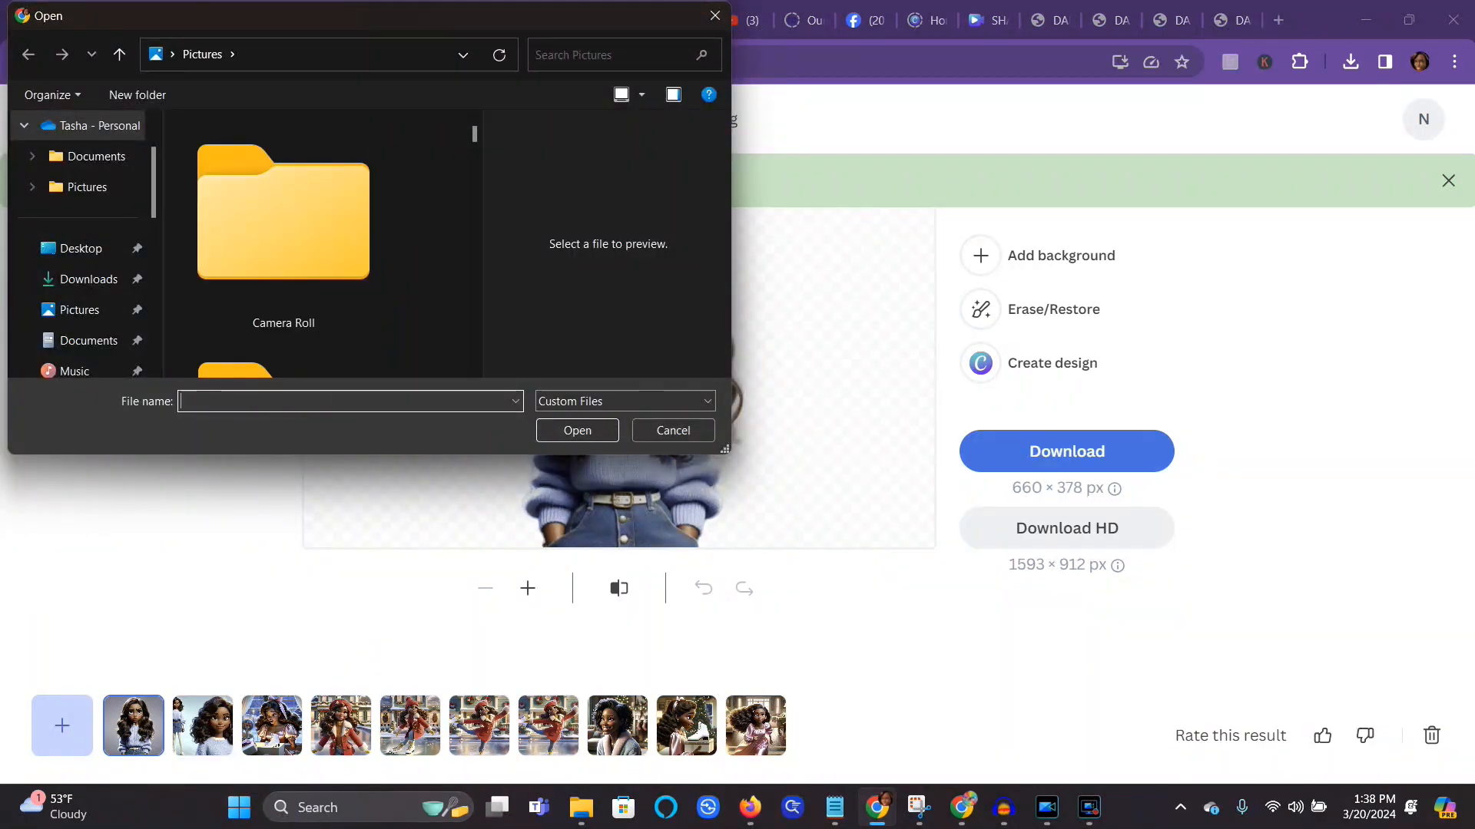
click(611, 59)
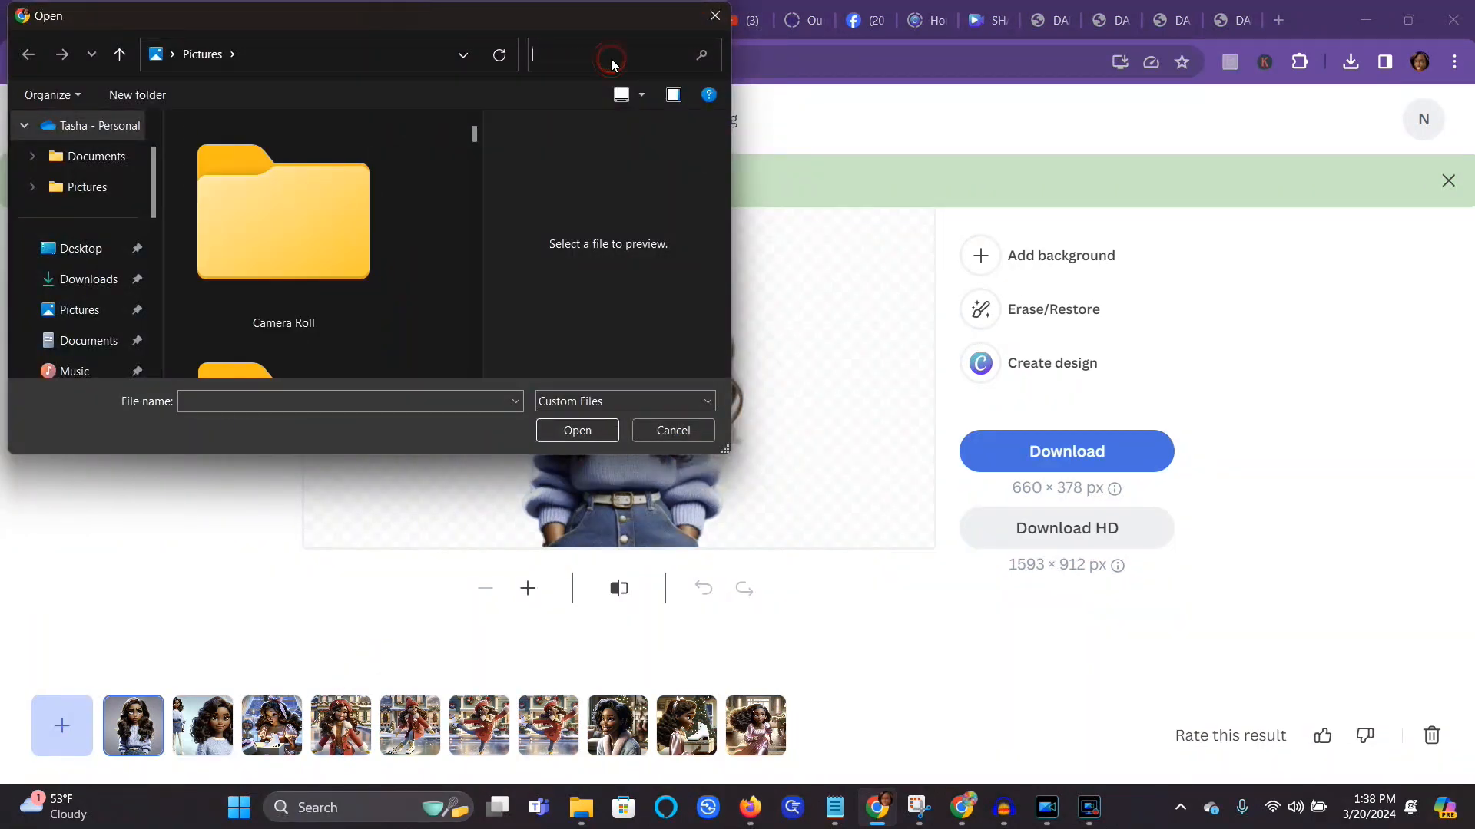
text(SH)
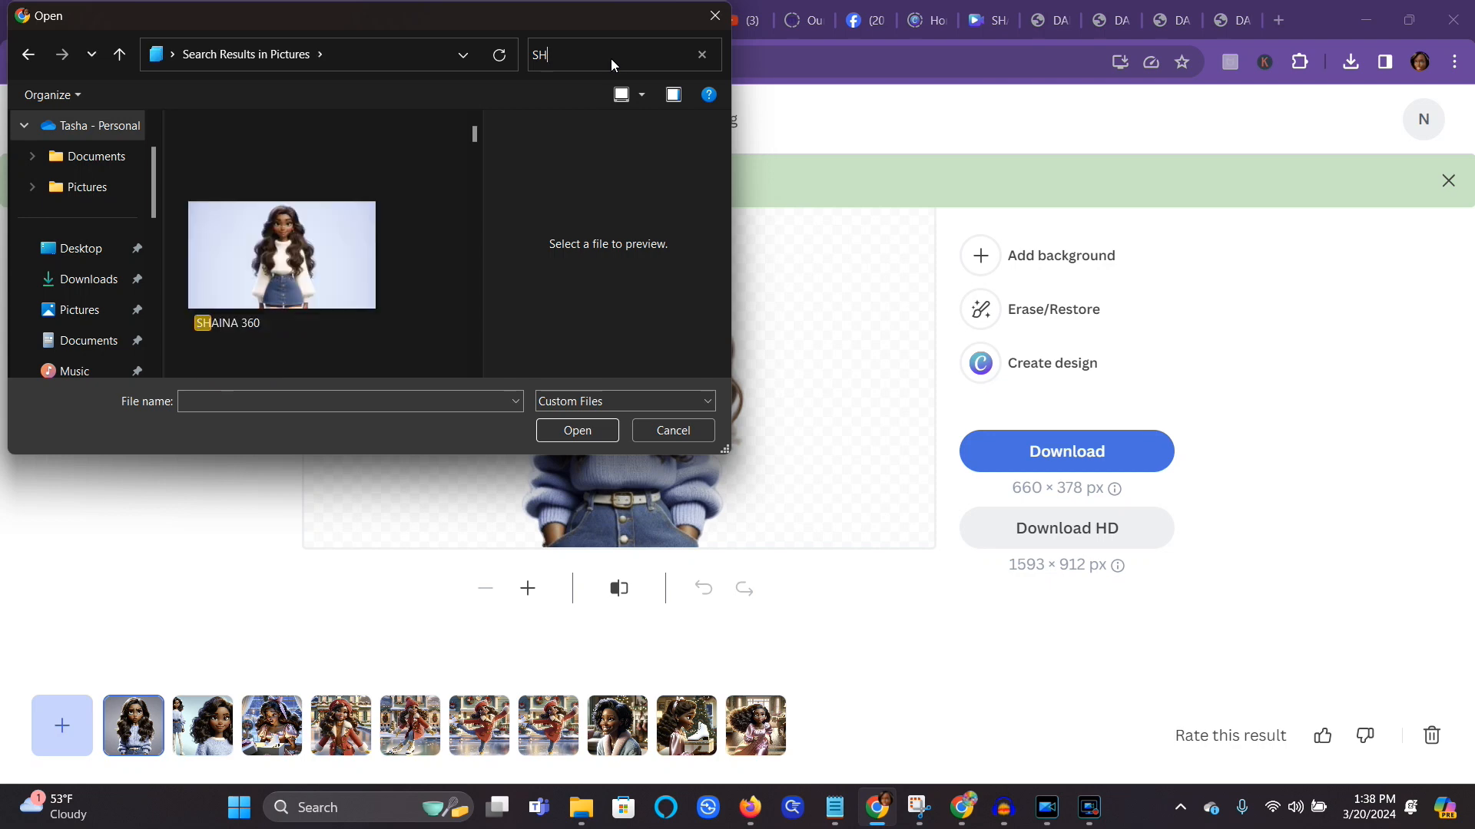
click(329, 280)
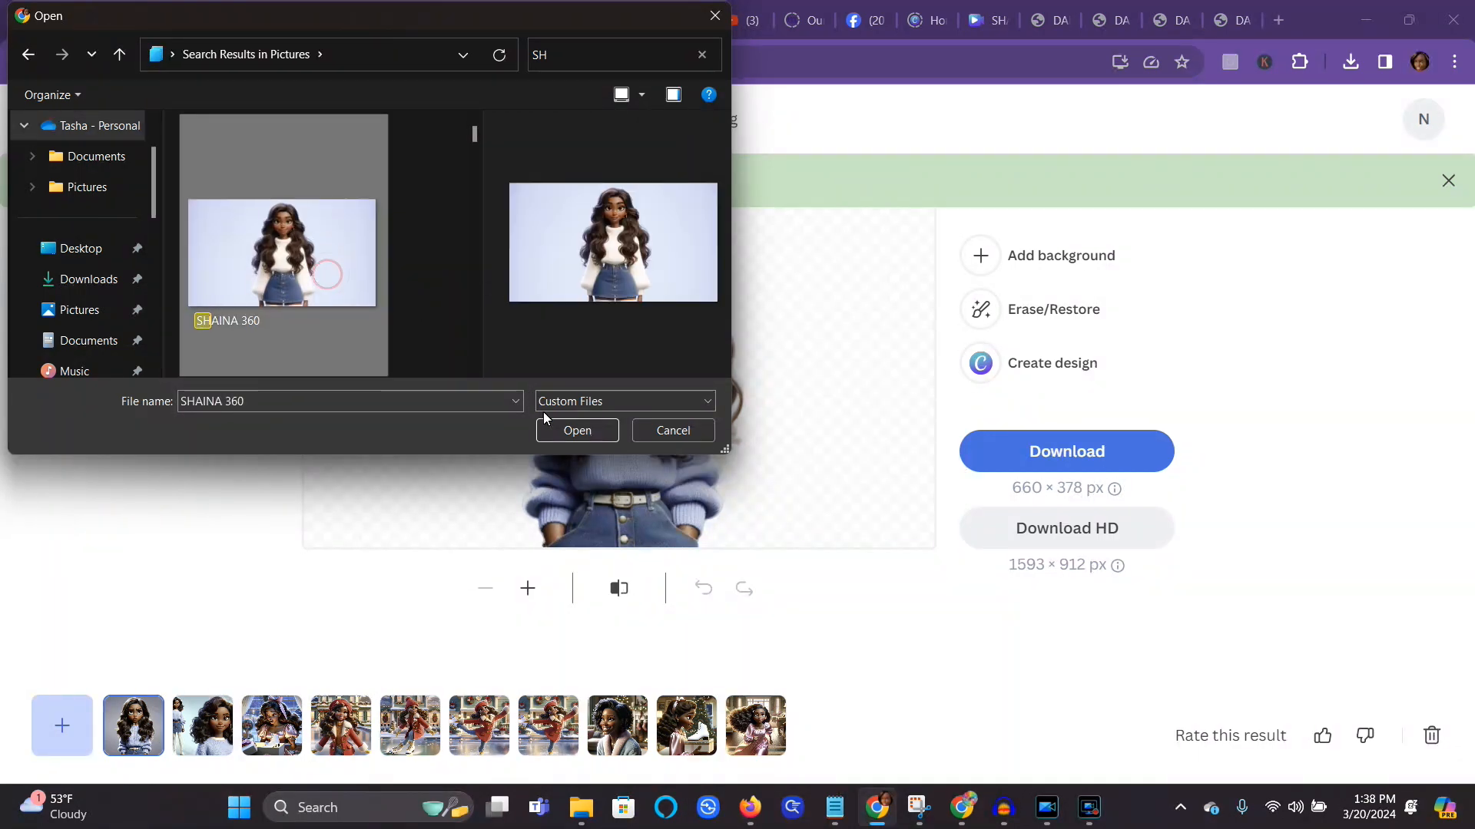
click(577, 430)
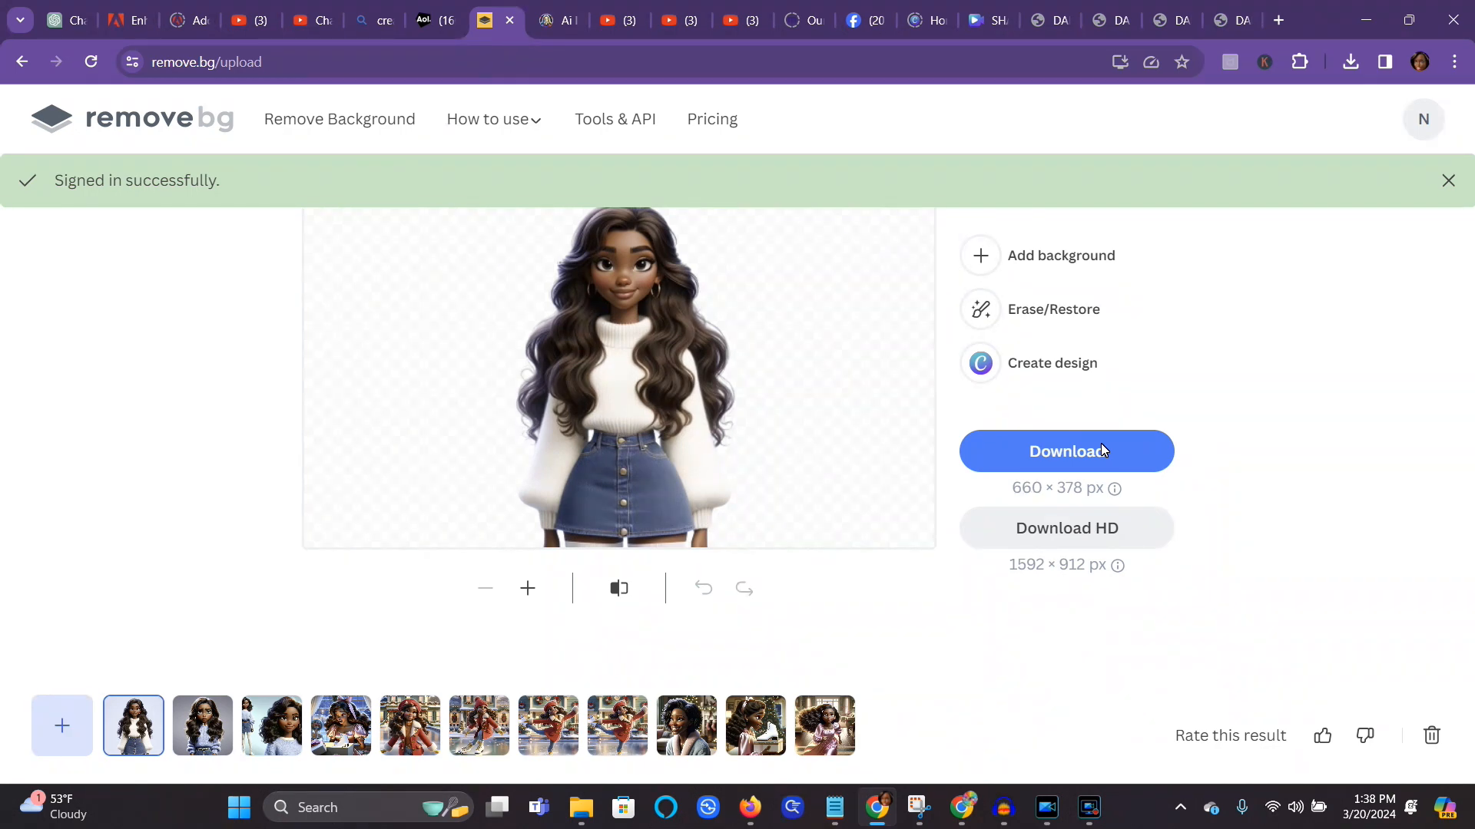
click(1097, 537)
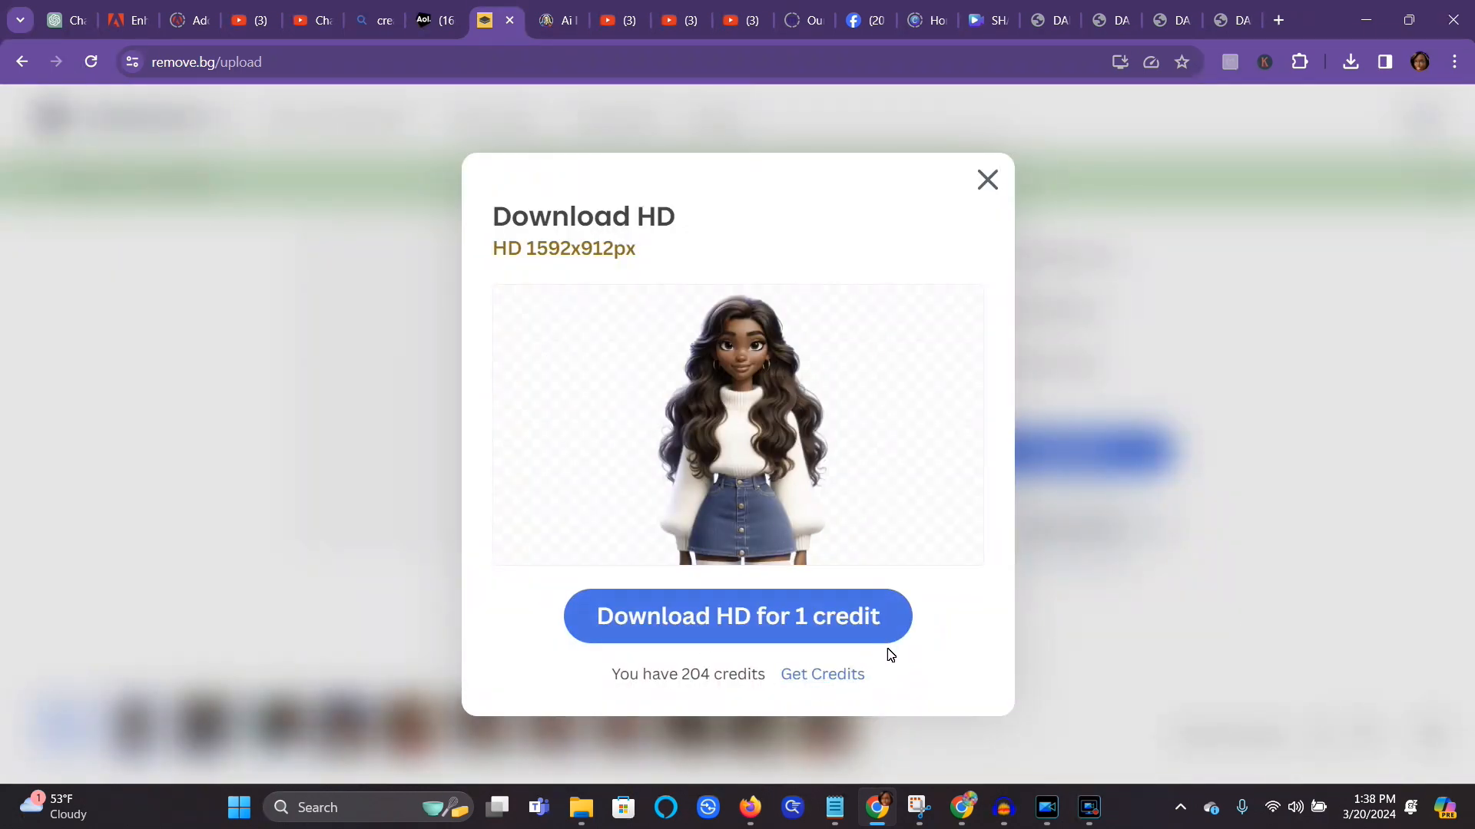
click(786, 622)
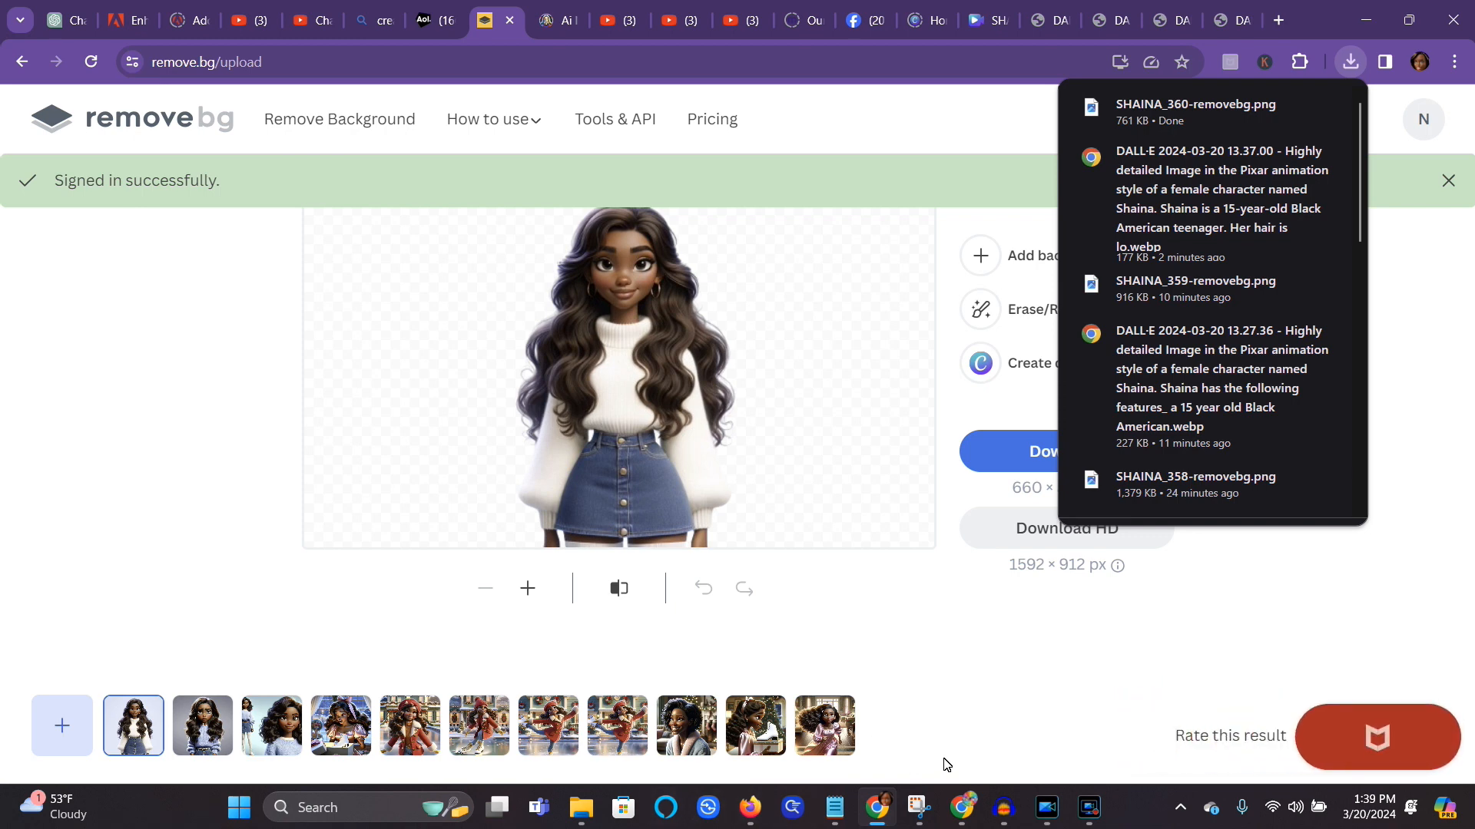
Step: Switch to PowerDirector and import SHAINA_360-removebg from the Downloads folder into the media library
mouse_move(1052, 819)
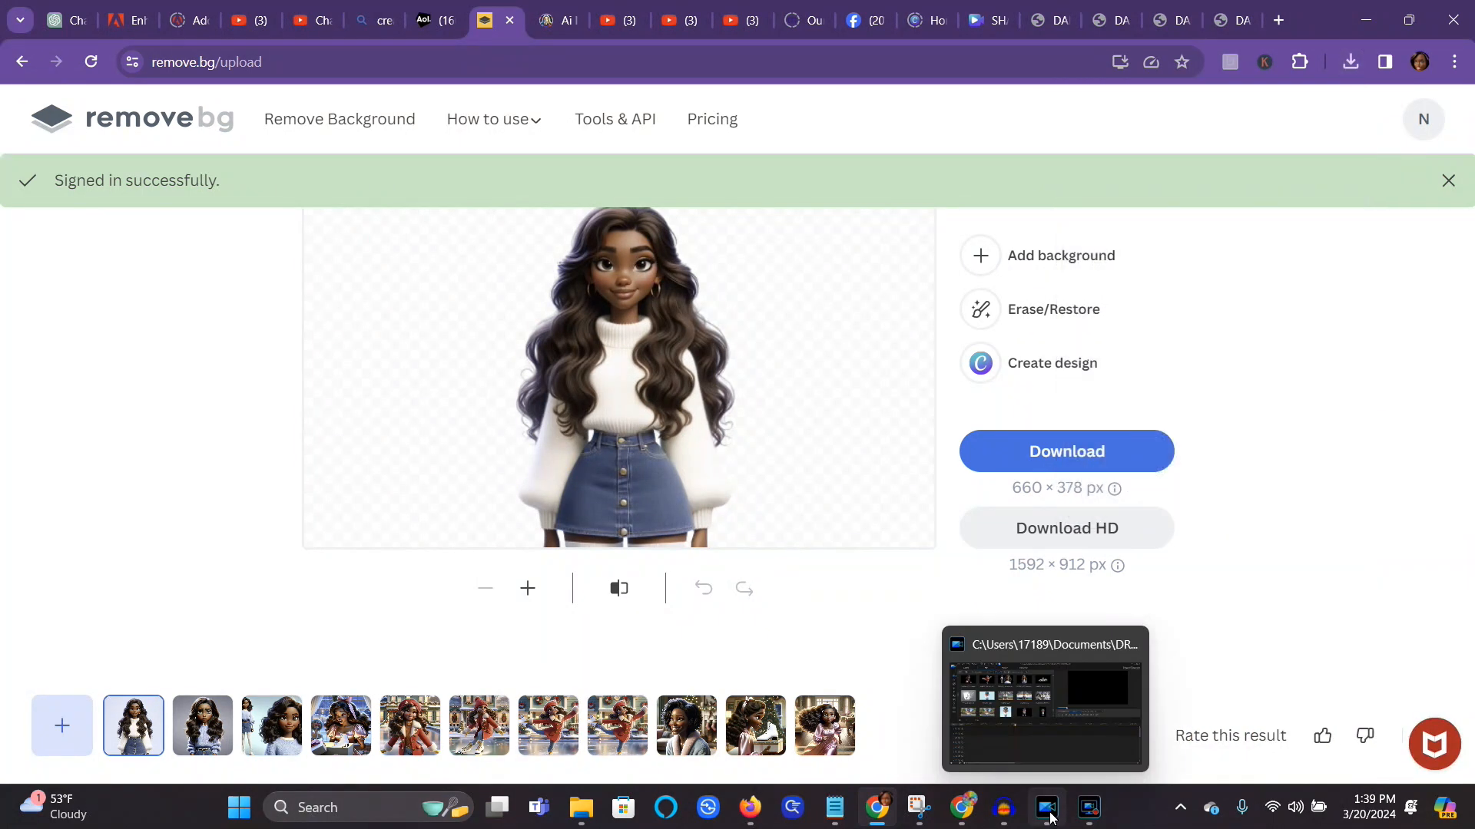
click(1049, 813)
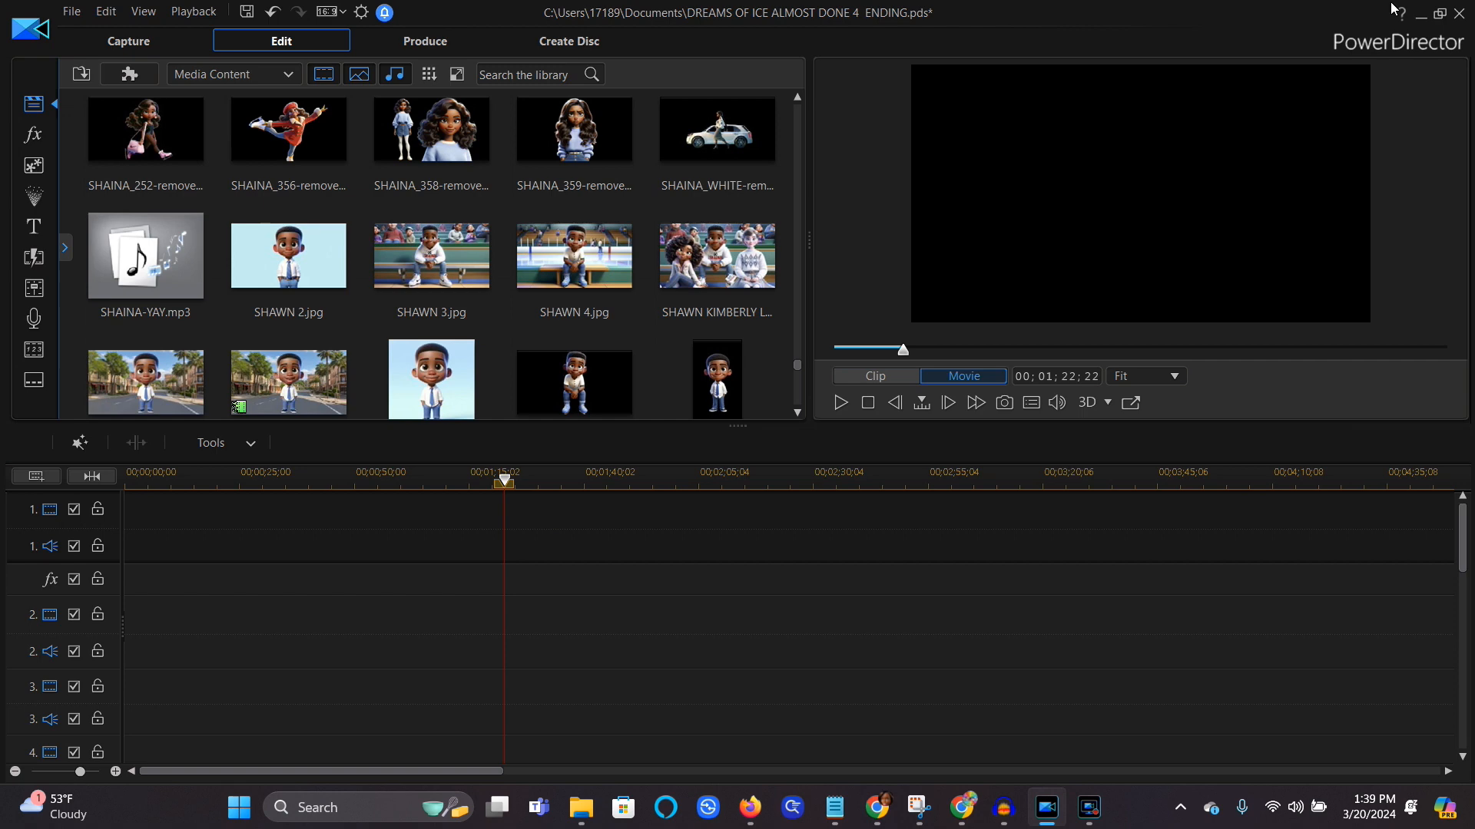
click(82, 76)
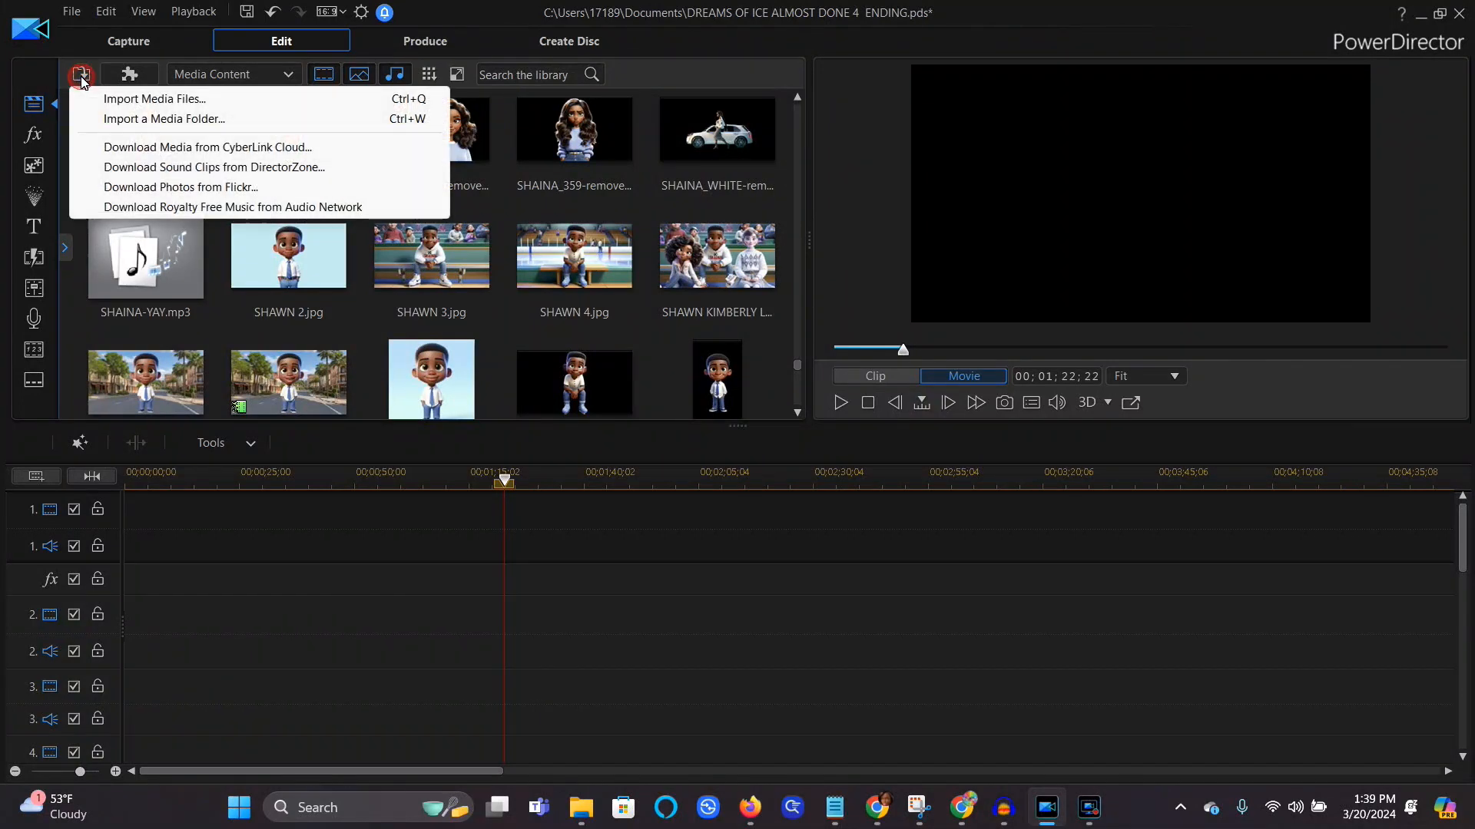
click(164, 102)
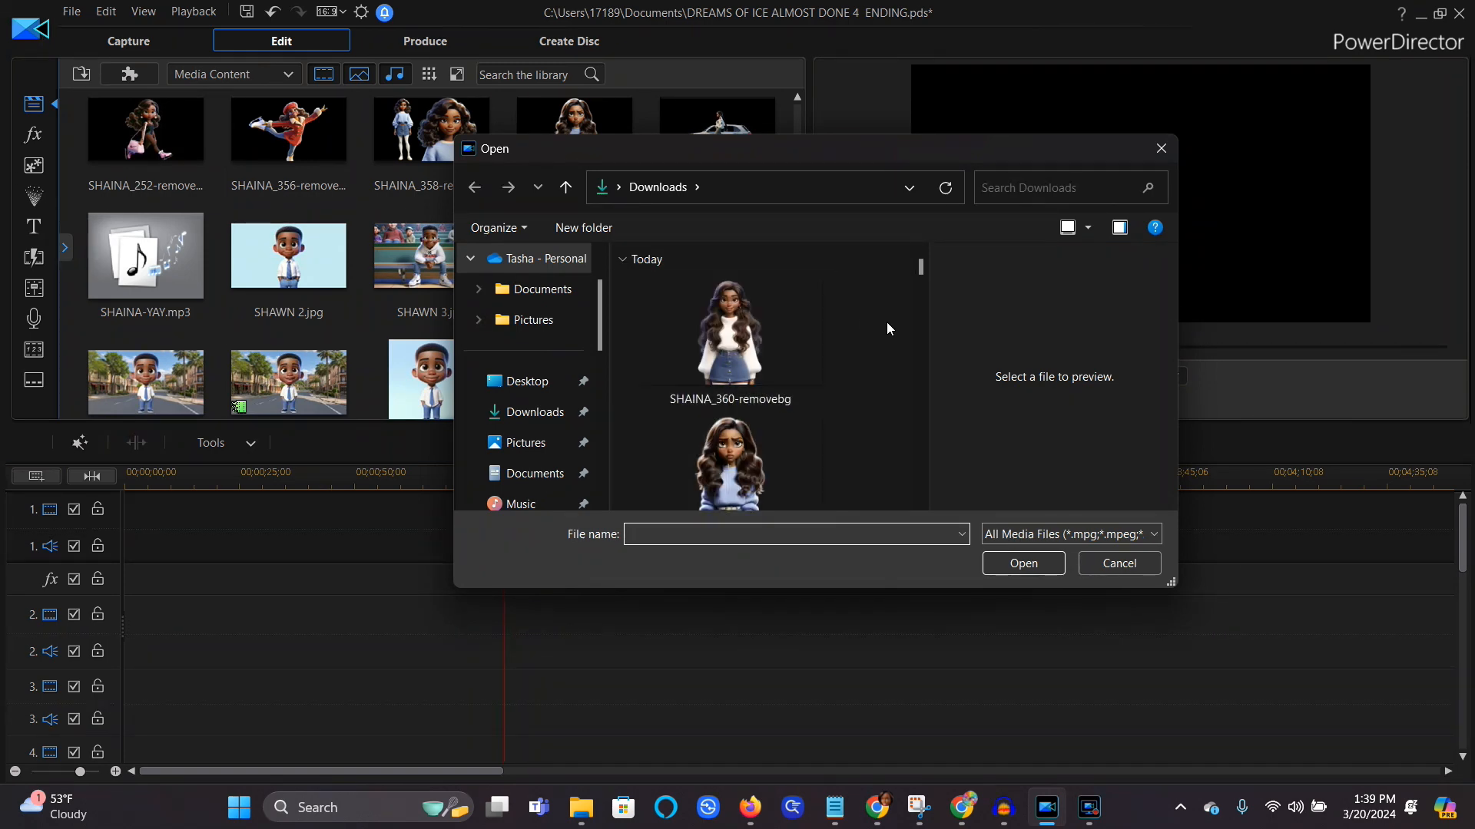
click(735, 342)
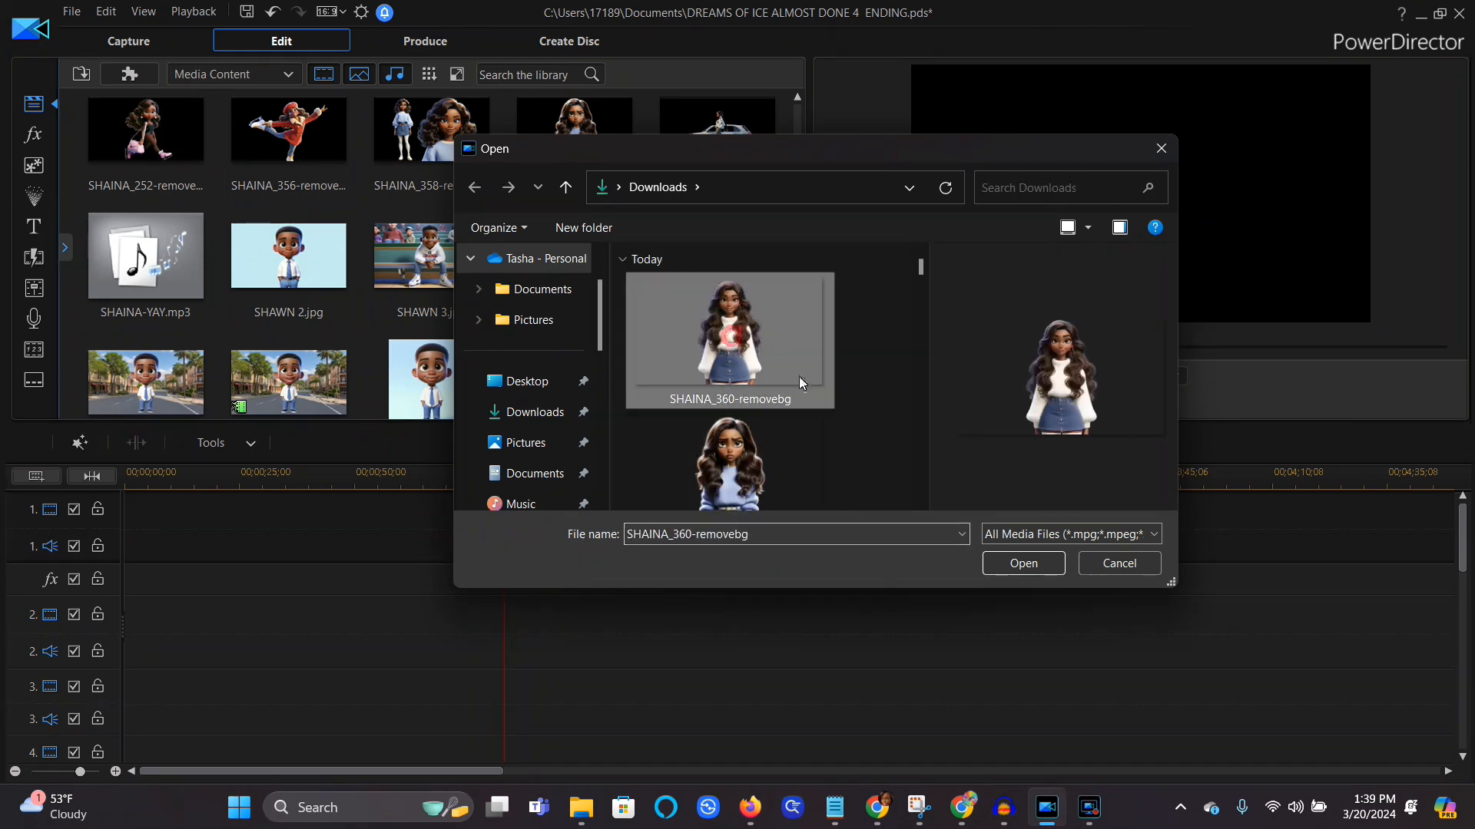
click(1030, 566)
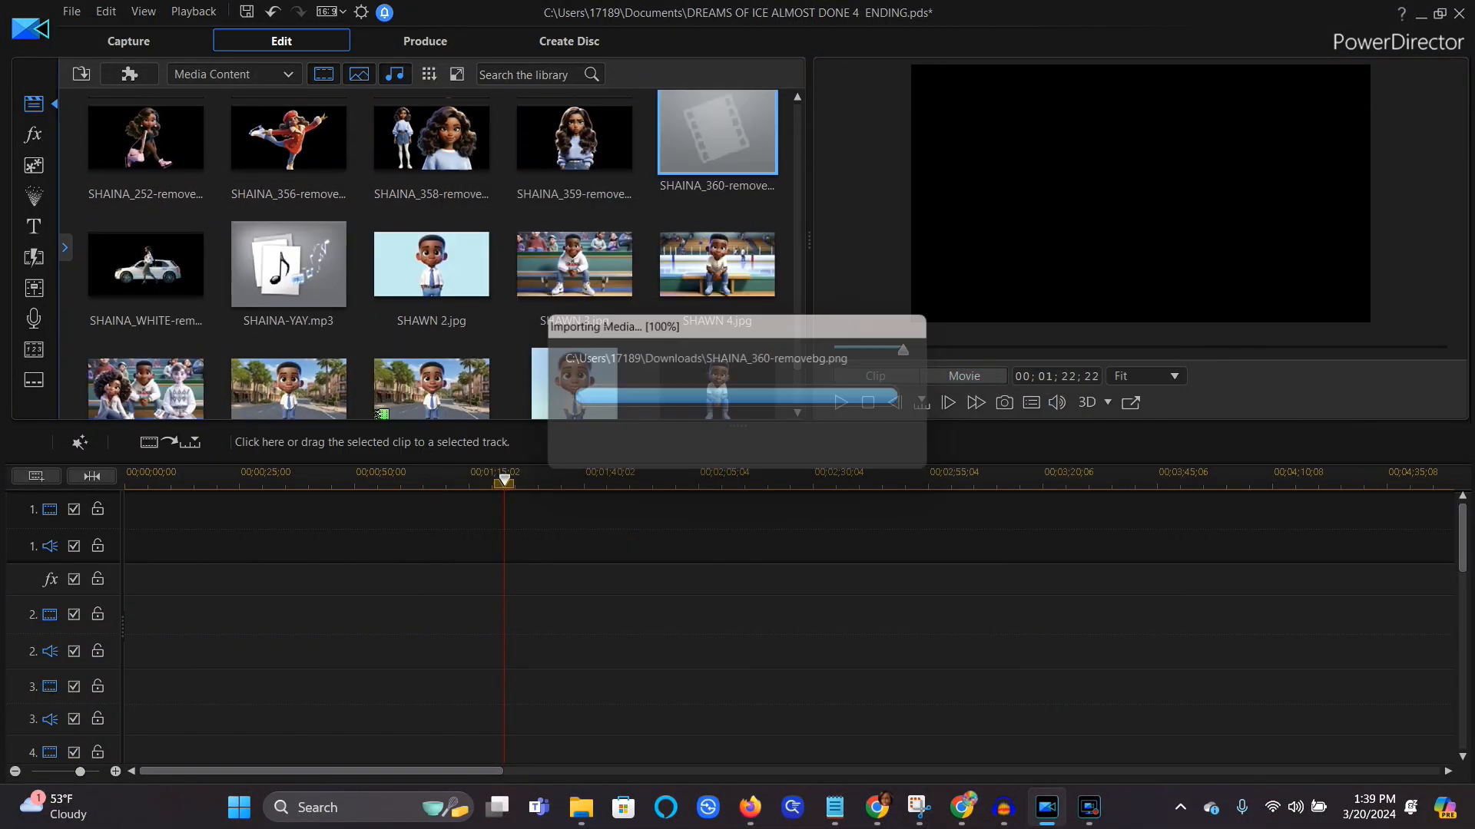
Step: Place the SHAINA_360 cut-out on video track 2 near 00;01;40 and the sunlit tree-lined snow park scene directly above it on video track 1
drag(733, 150, 600, 631)
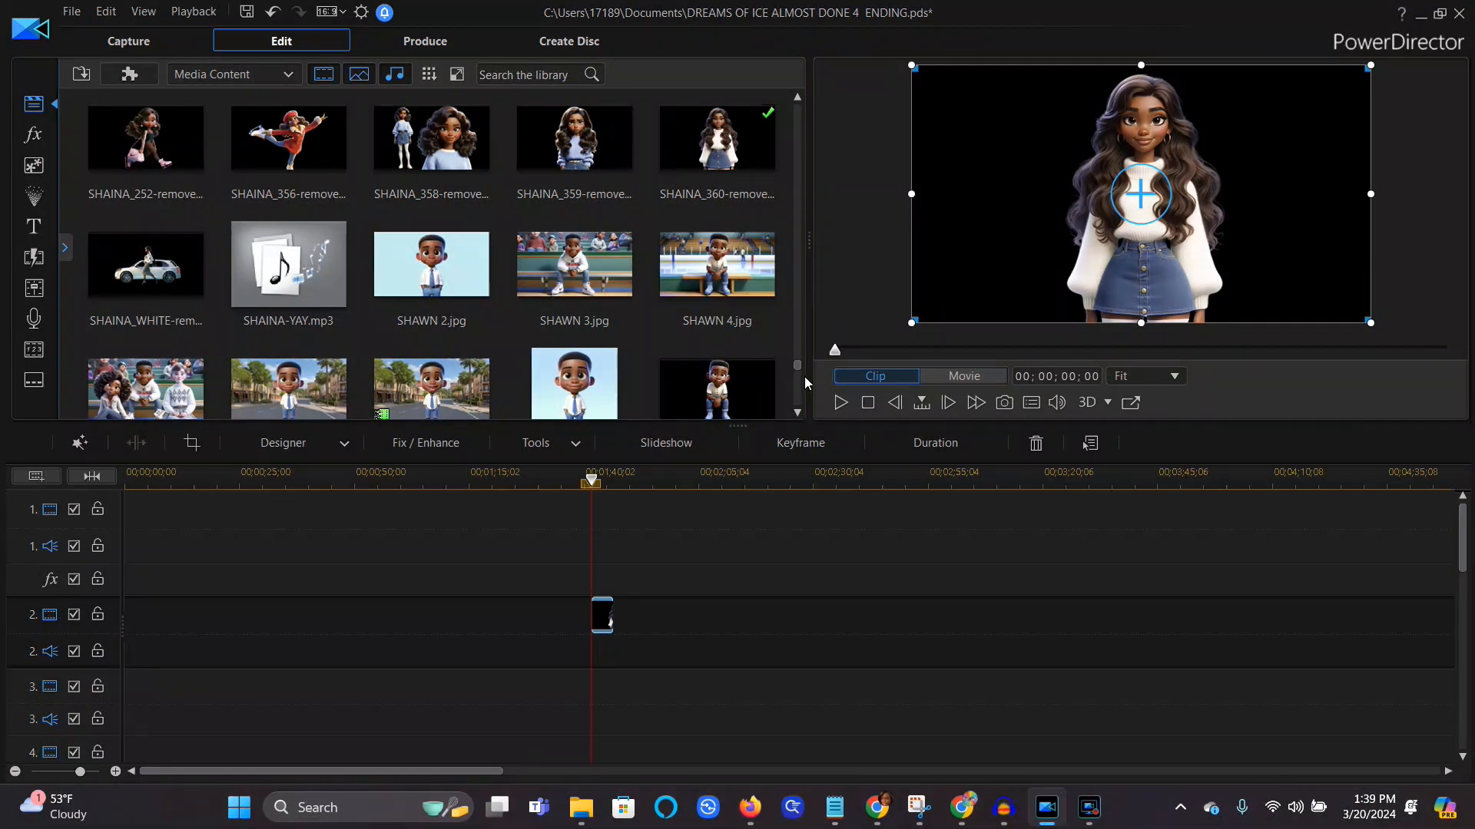
drag(796, 366, 798, 374)
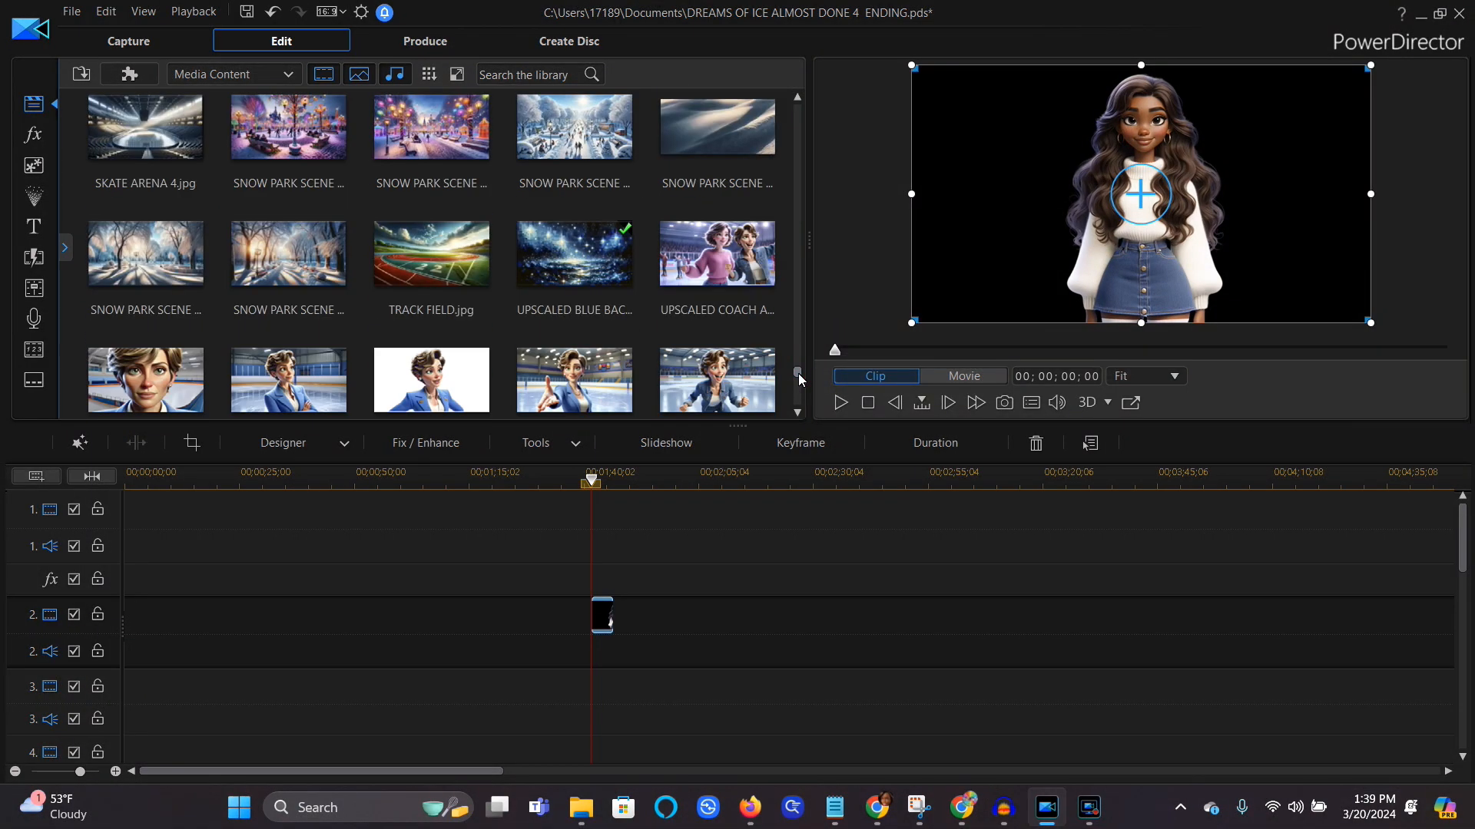
click(156, 263)
drag(156, 263, 602, 545)
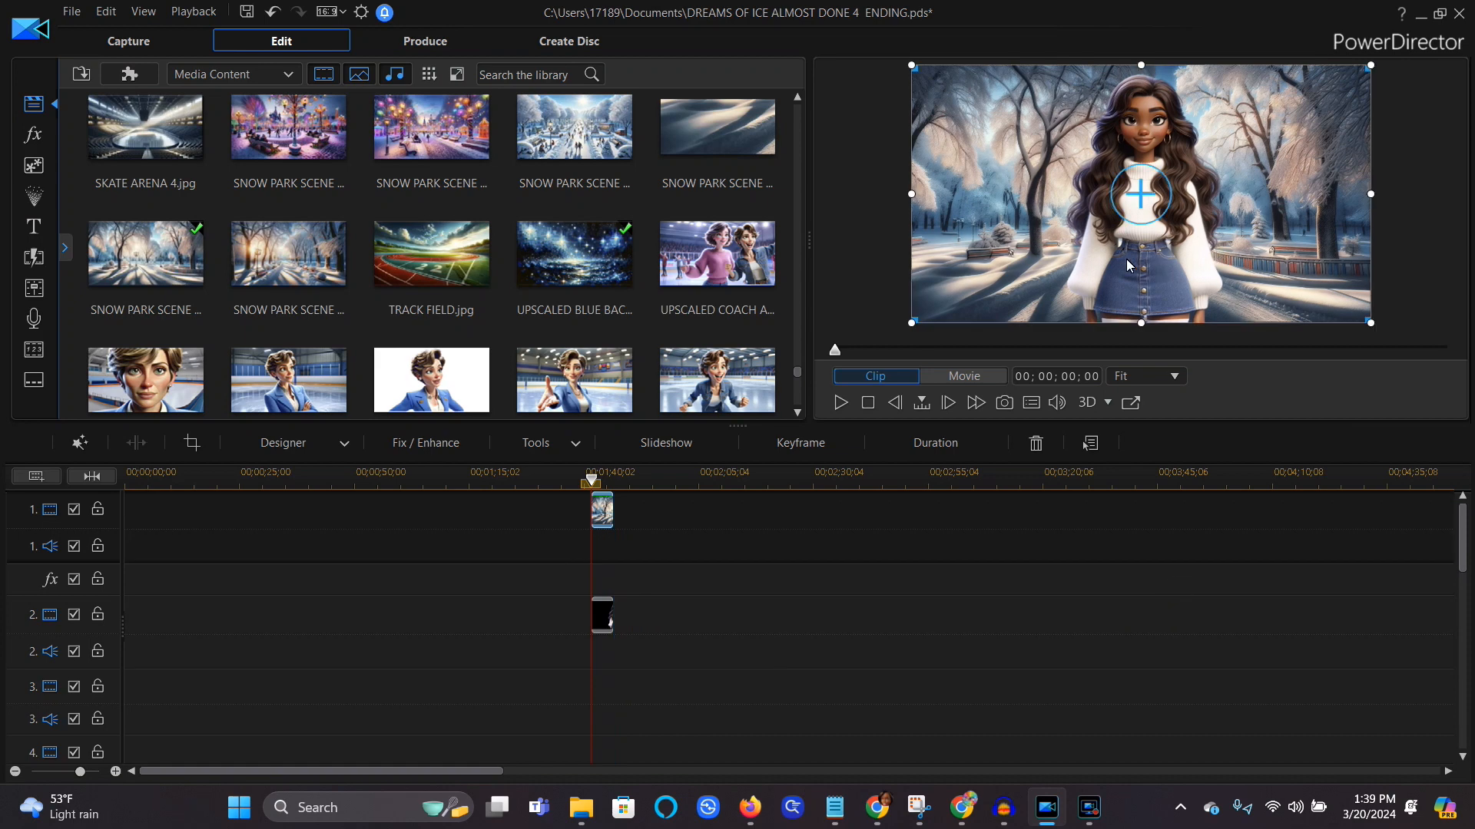
Step: View the character against the snow park background in full screen, exit the preview and switch back to remove.bg in Chrome
double_click(1150, 213)
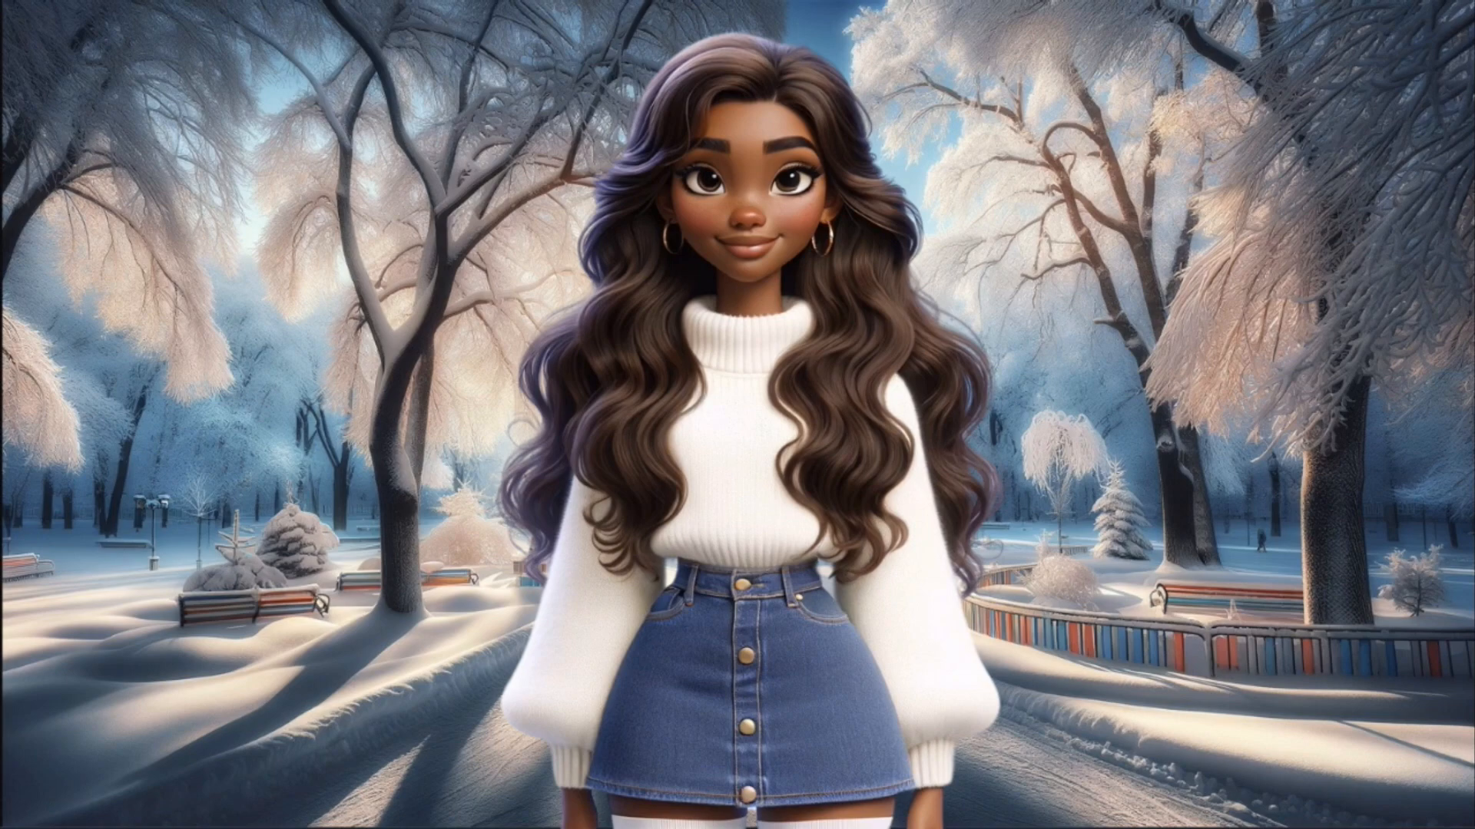
mouse_move(1430, 712)
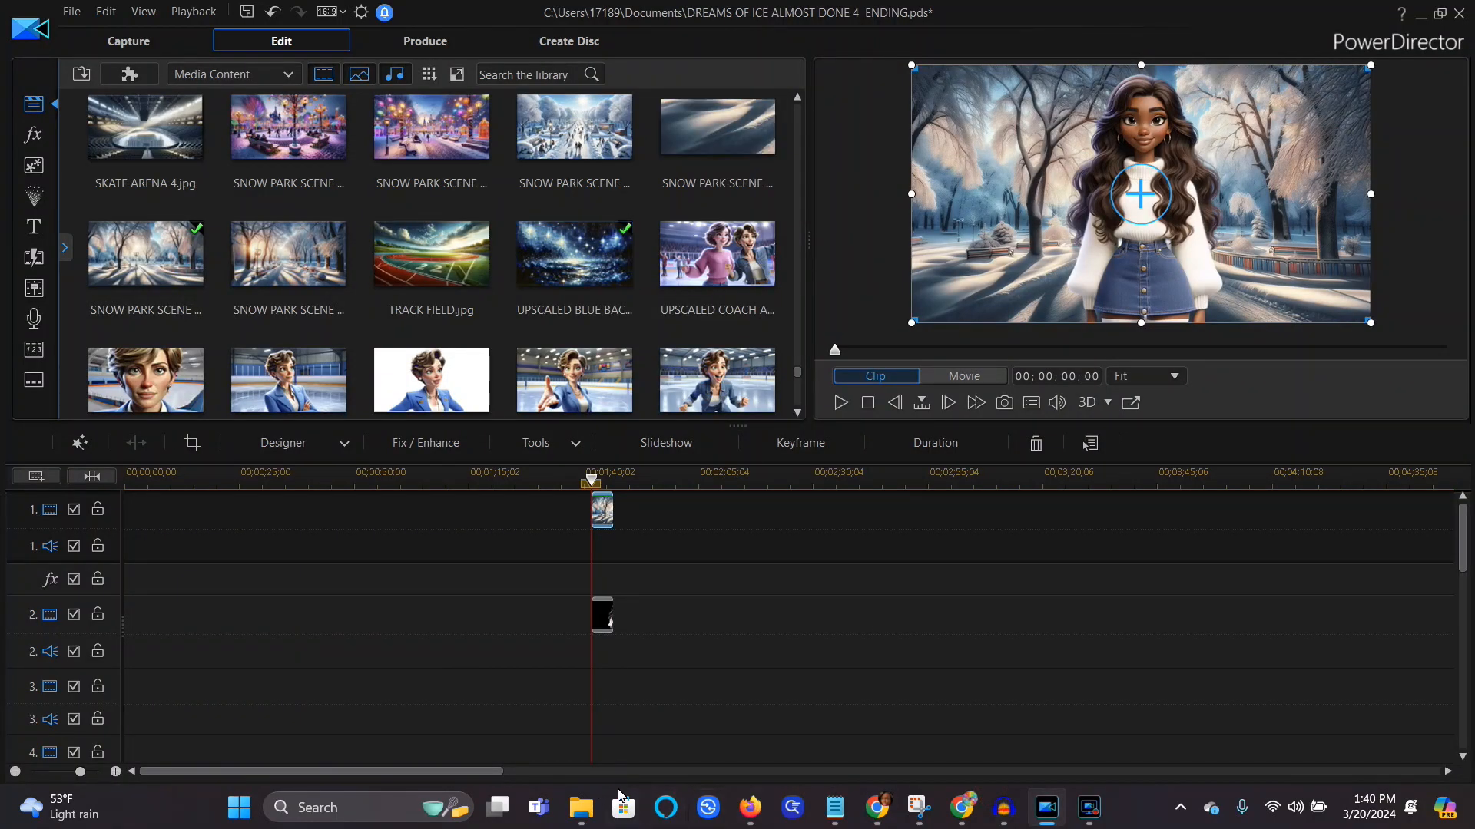
mouse_move(1051, 814)
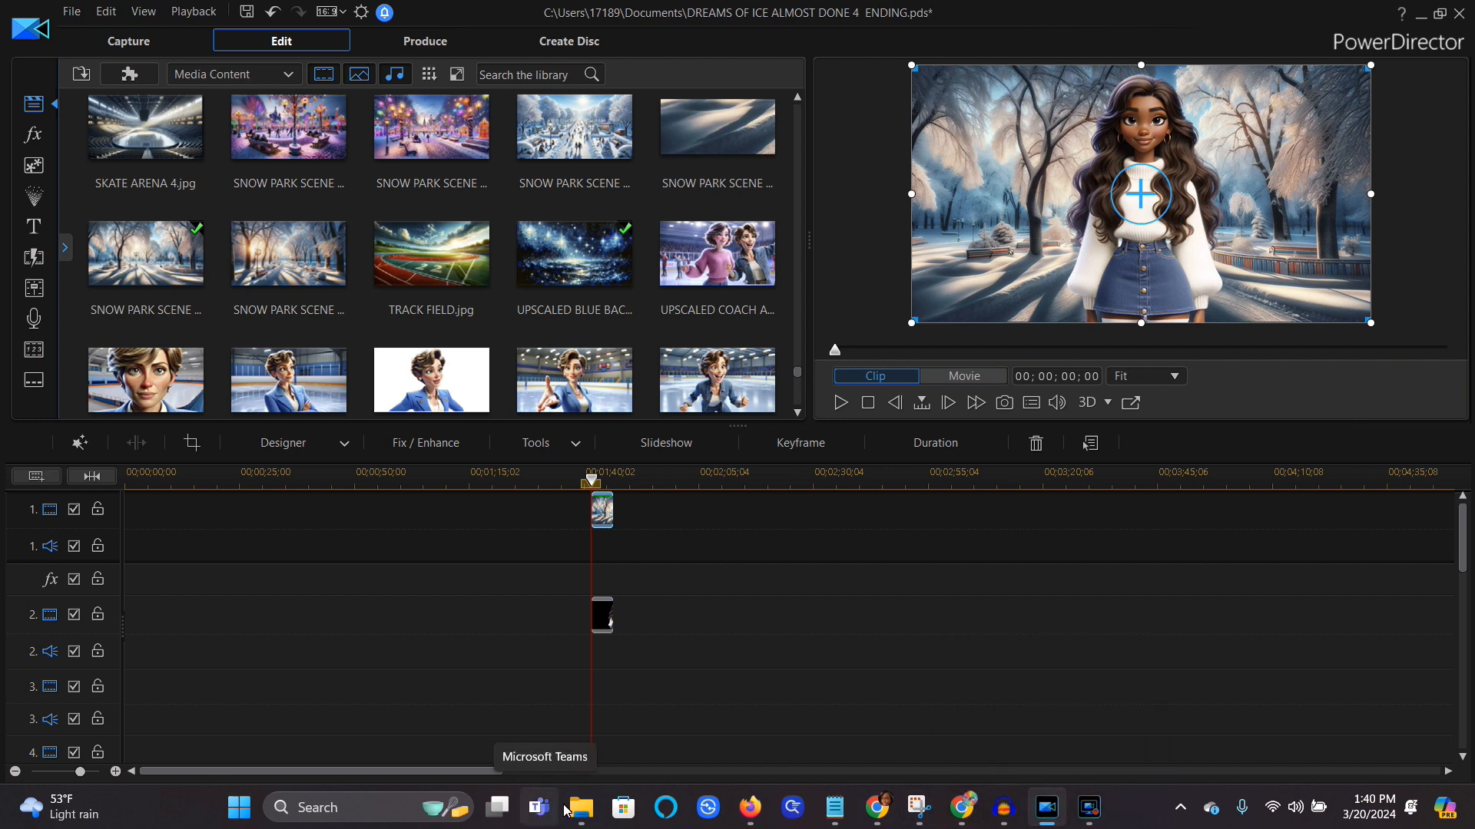
click(883, 808)
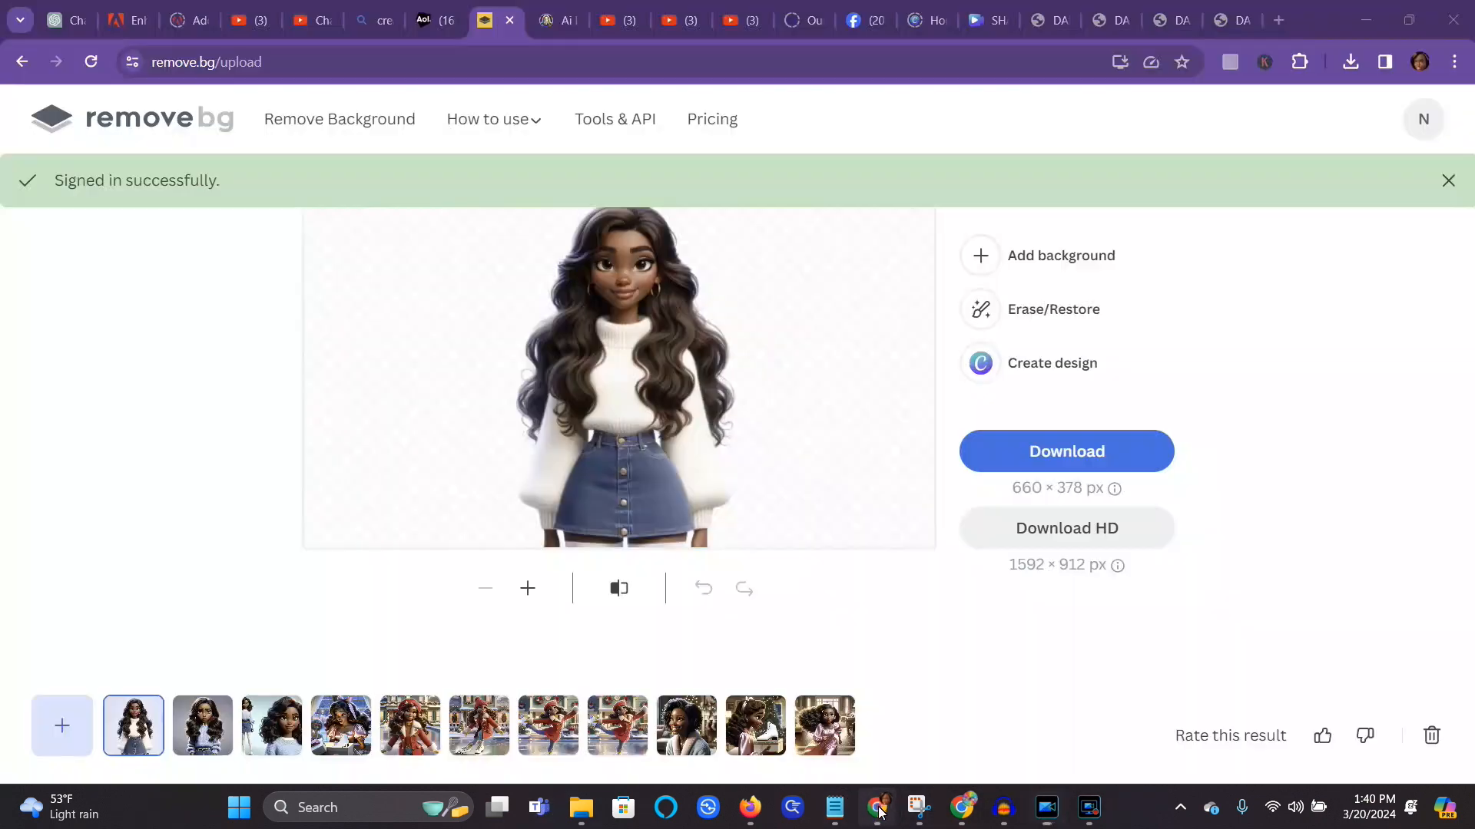
Step: Switch to the Consistent Character GPT chat and copy the generation prompt of Shaina's front-view image with the pastel blue background
click(65, 23)
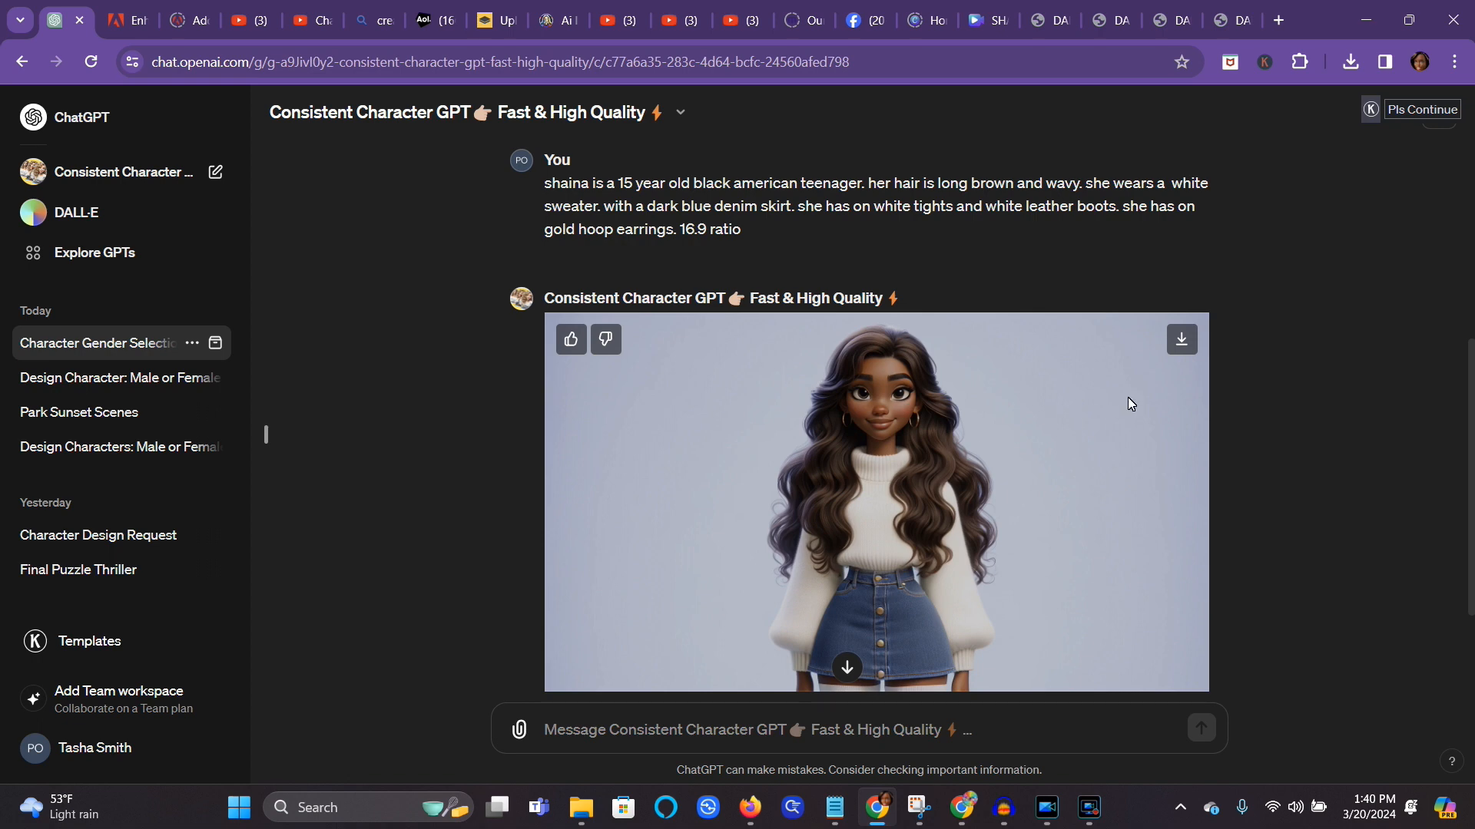
mouse_move(1073, 428)
click(1073, 429)
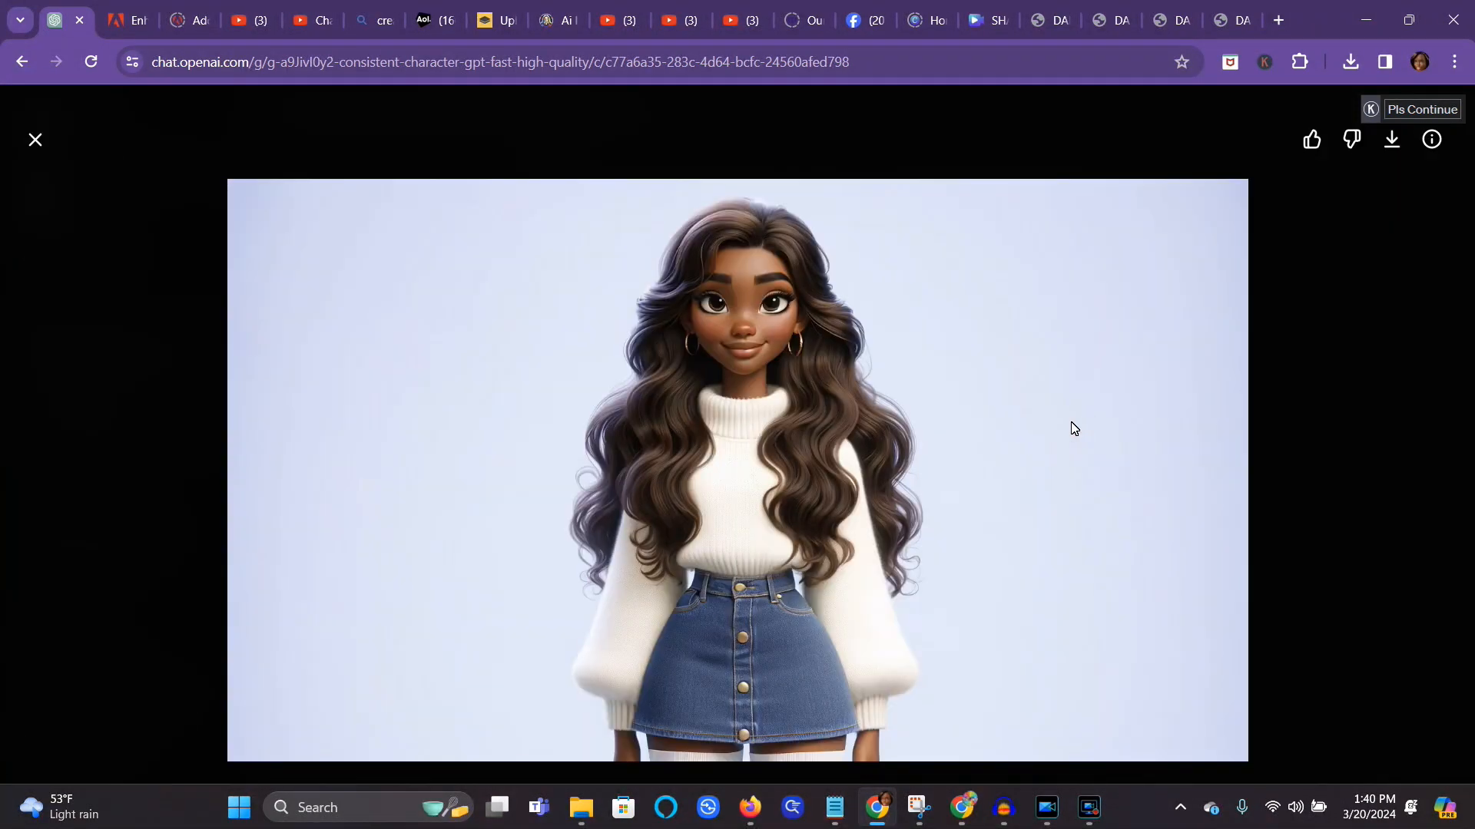
click(1431, 142)
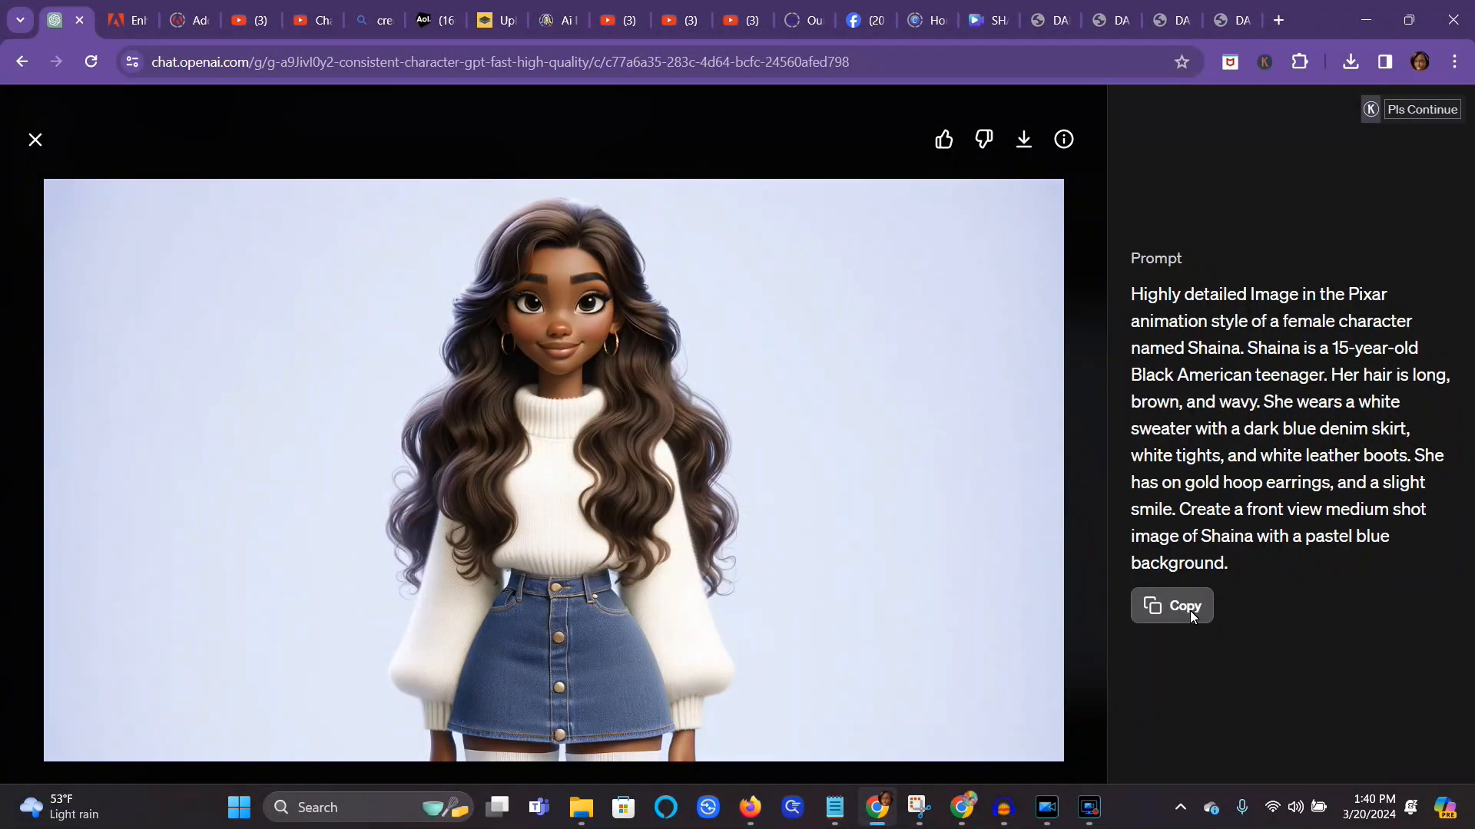
click(1191, 610)
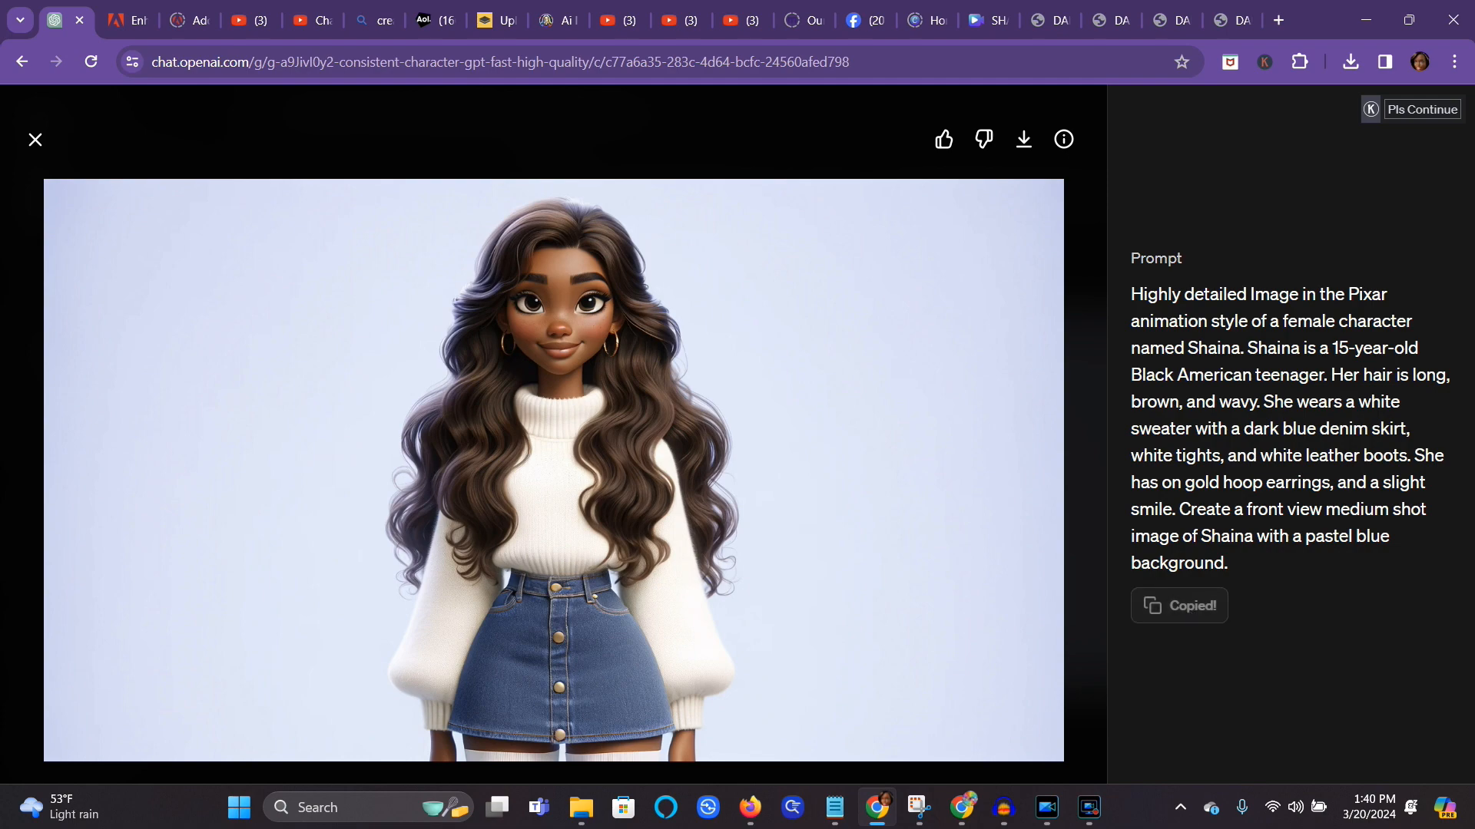
click(34, 141)
Step: Write "create shaina at the super market." in a new chat message and paste the copied image prompt after it
mouse_move(961, 426)
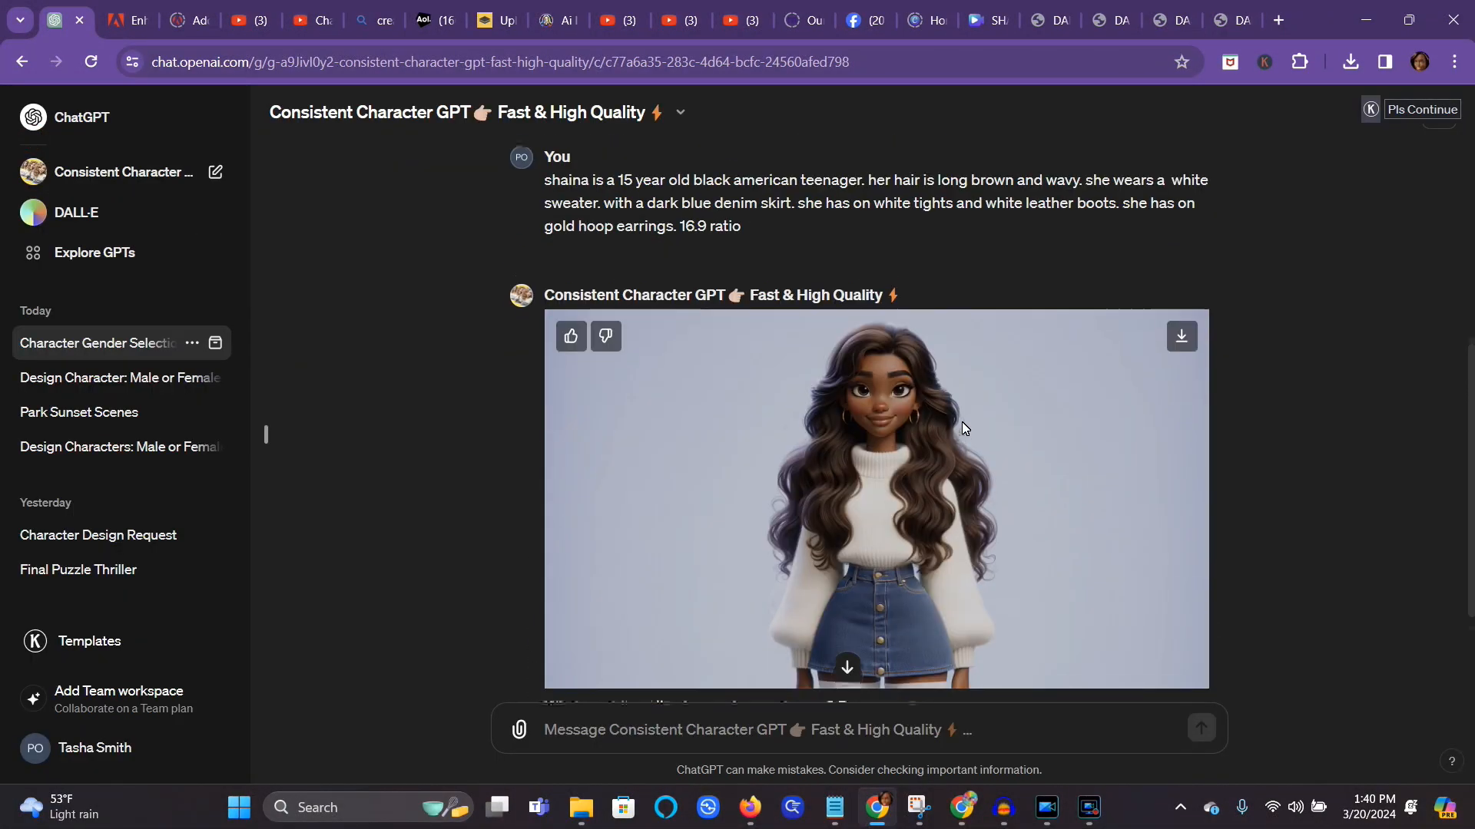
scroll(962, 422, down, 3)
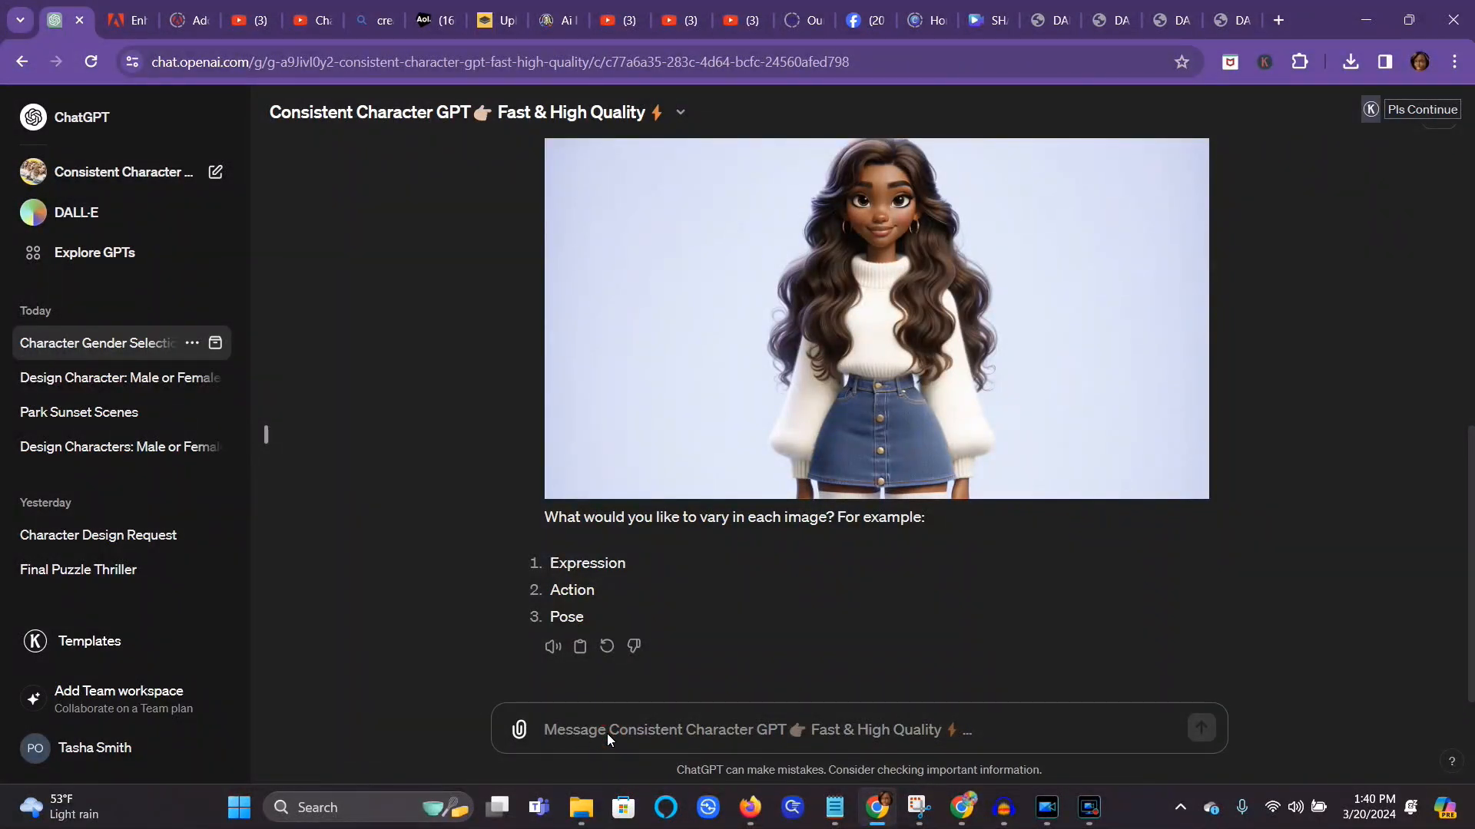
text(create)
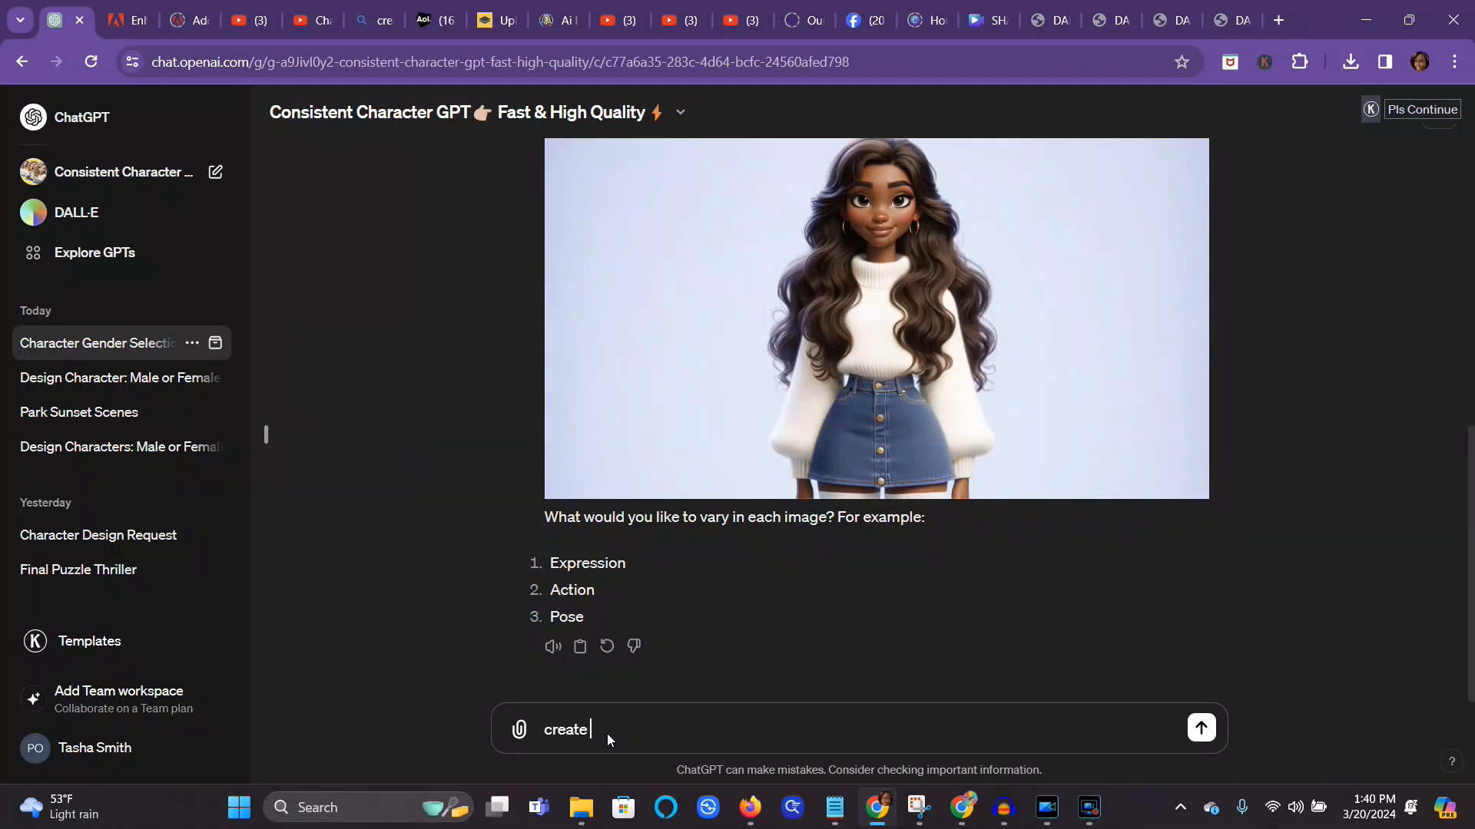
text( shaina at the super market.)
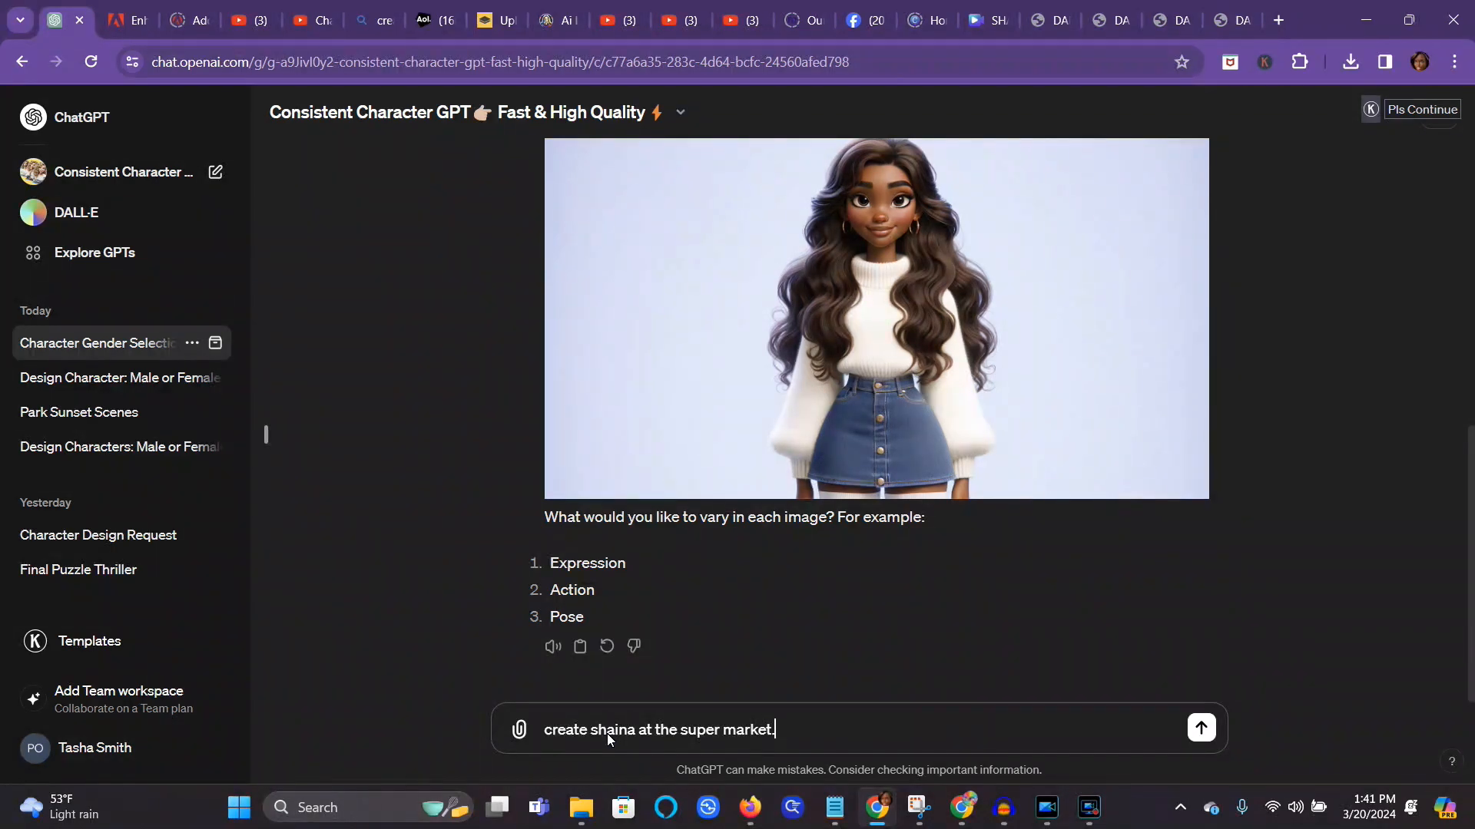
right_click(807, 729)
click(874, 514)
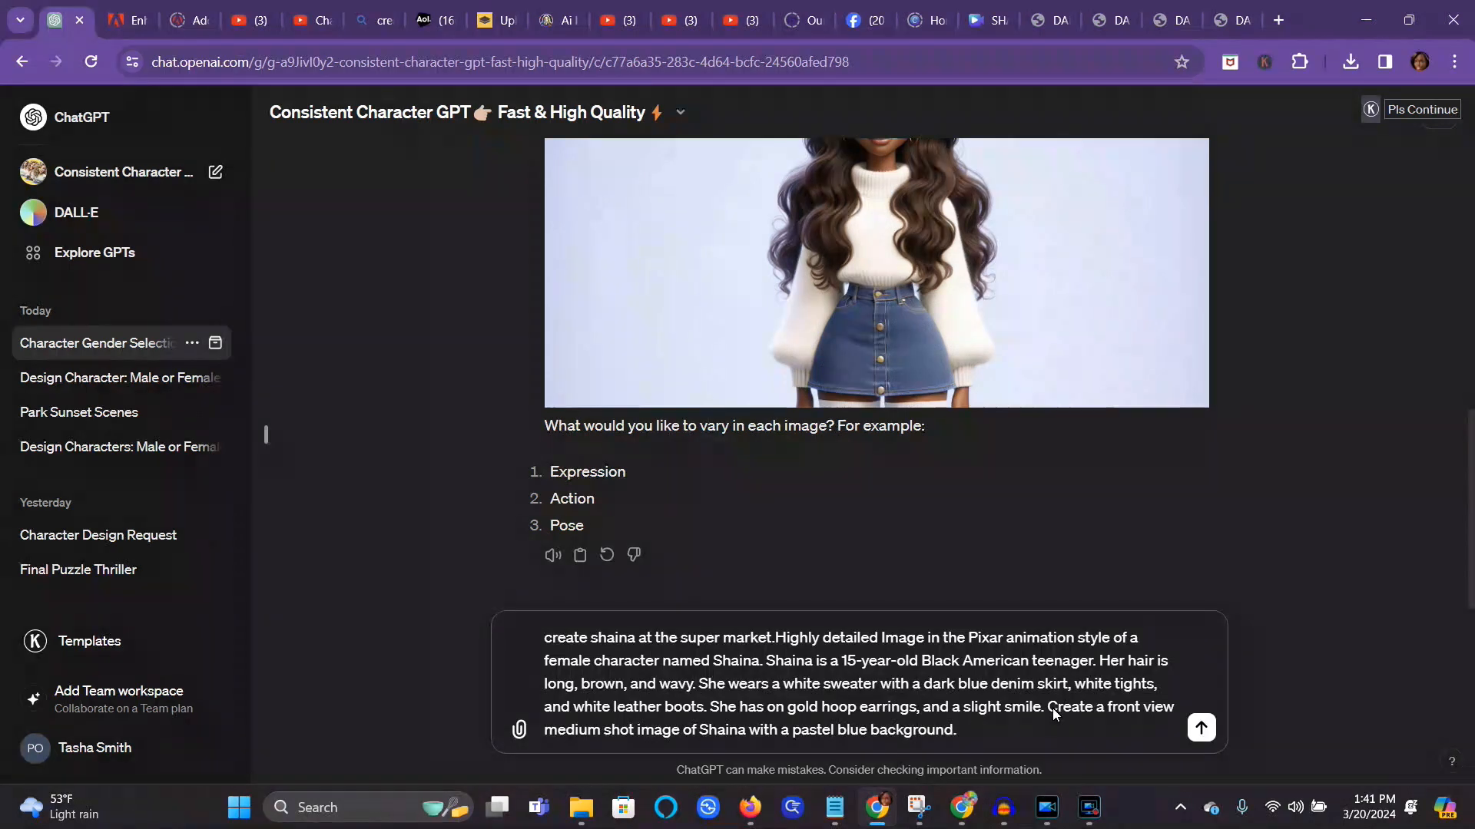
Step: Remove the sentence requesting a front view medium shot with a pastel blue background, end the prompt with "16.9 ratio" and send it
drag(1048, 707, 1170, 711)
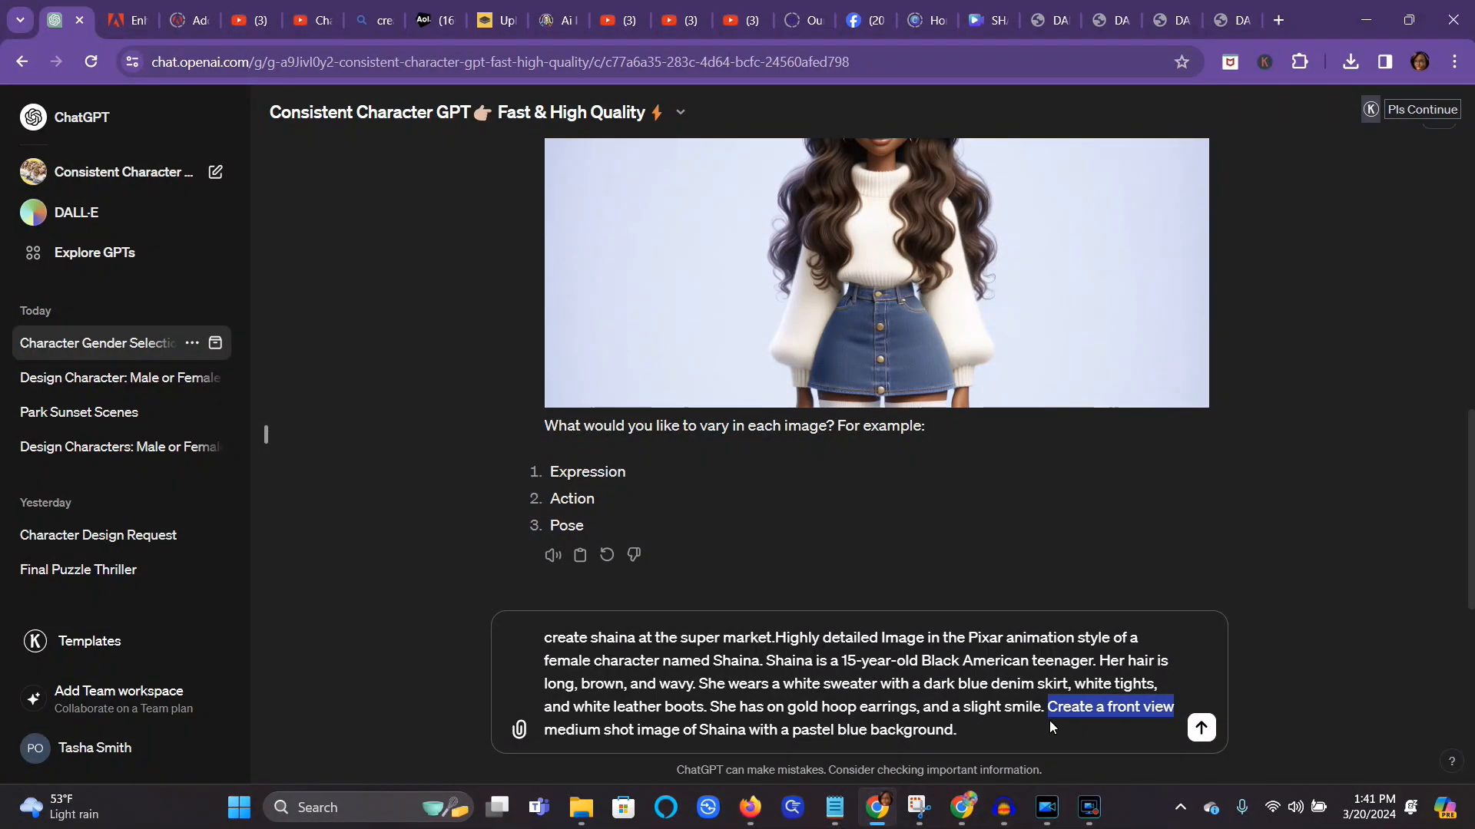
key(BackSpace)
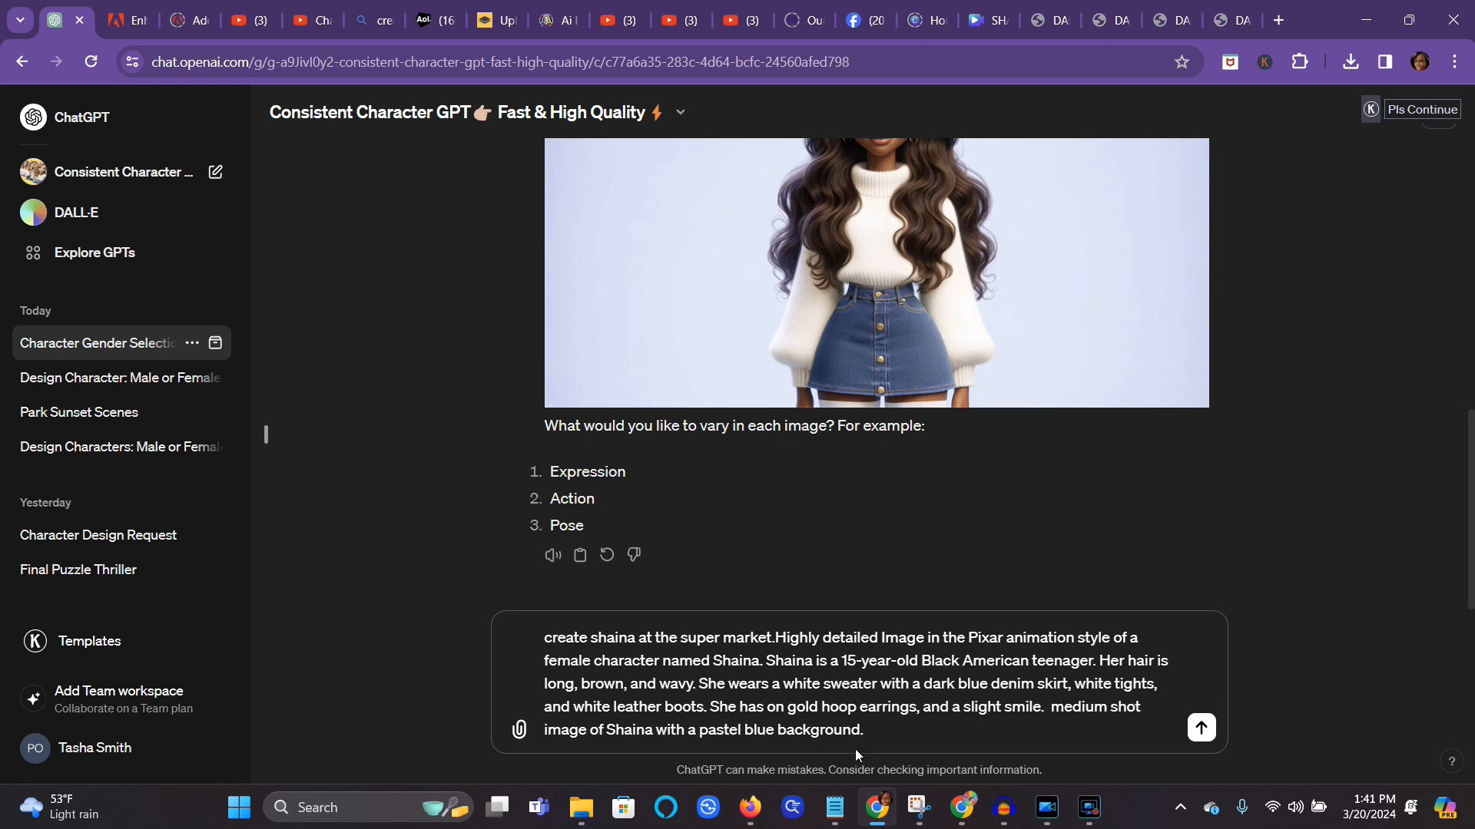
drag(1055, 708, 1152, 719)
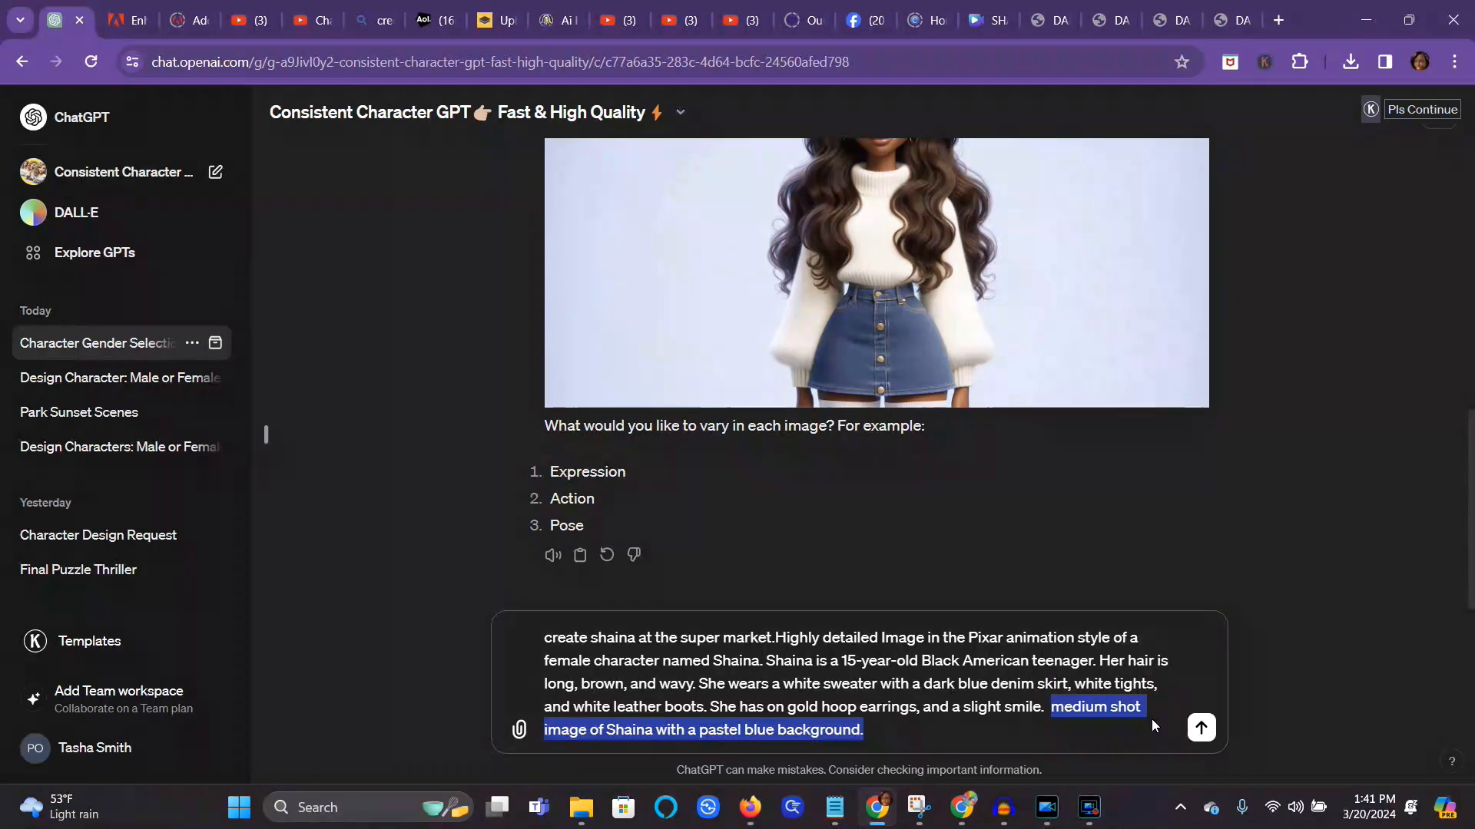
key(BackSpace)
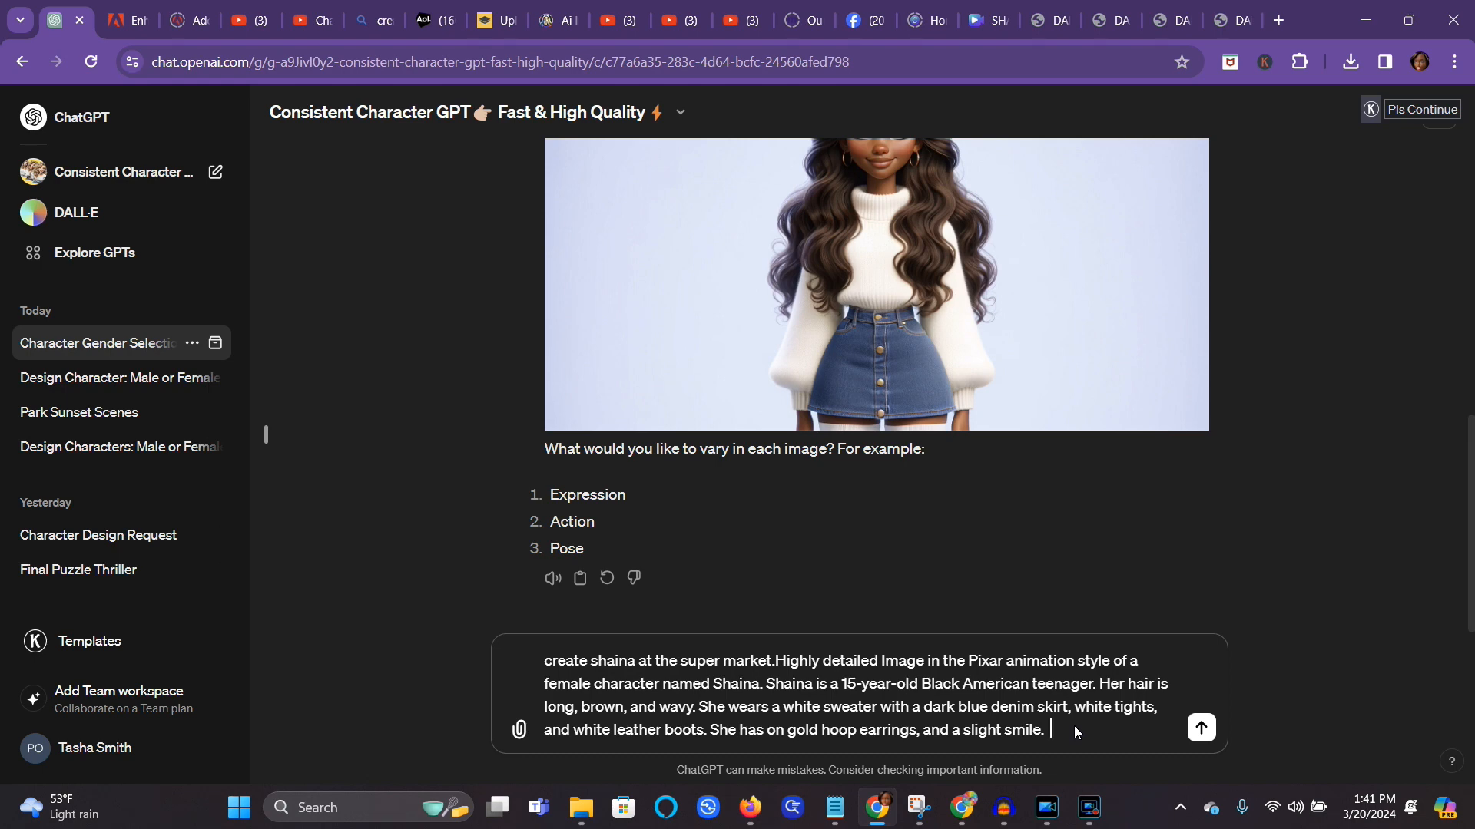
text(16.Strati)
text(o)
click(1204, 731)
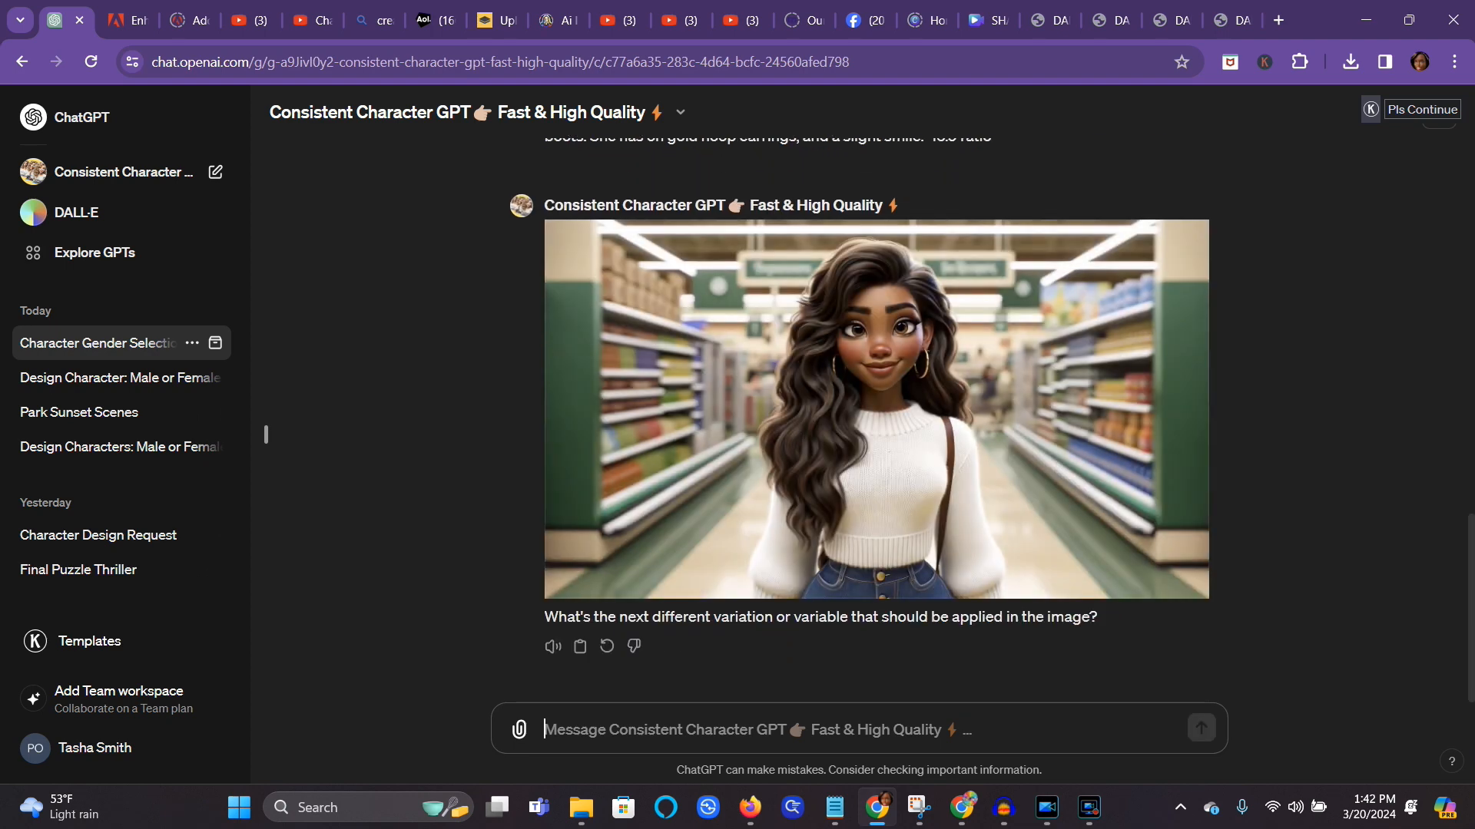
Step: View the supermarket image of Shaina enlarged, close it and review the conversation back to its beginning
mouse_move(1006, 377)
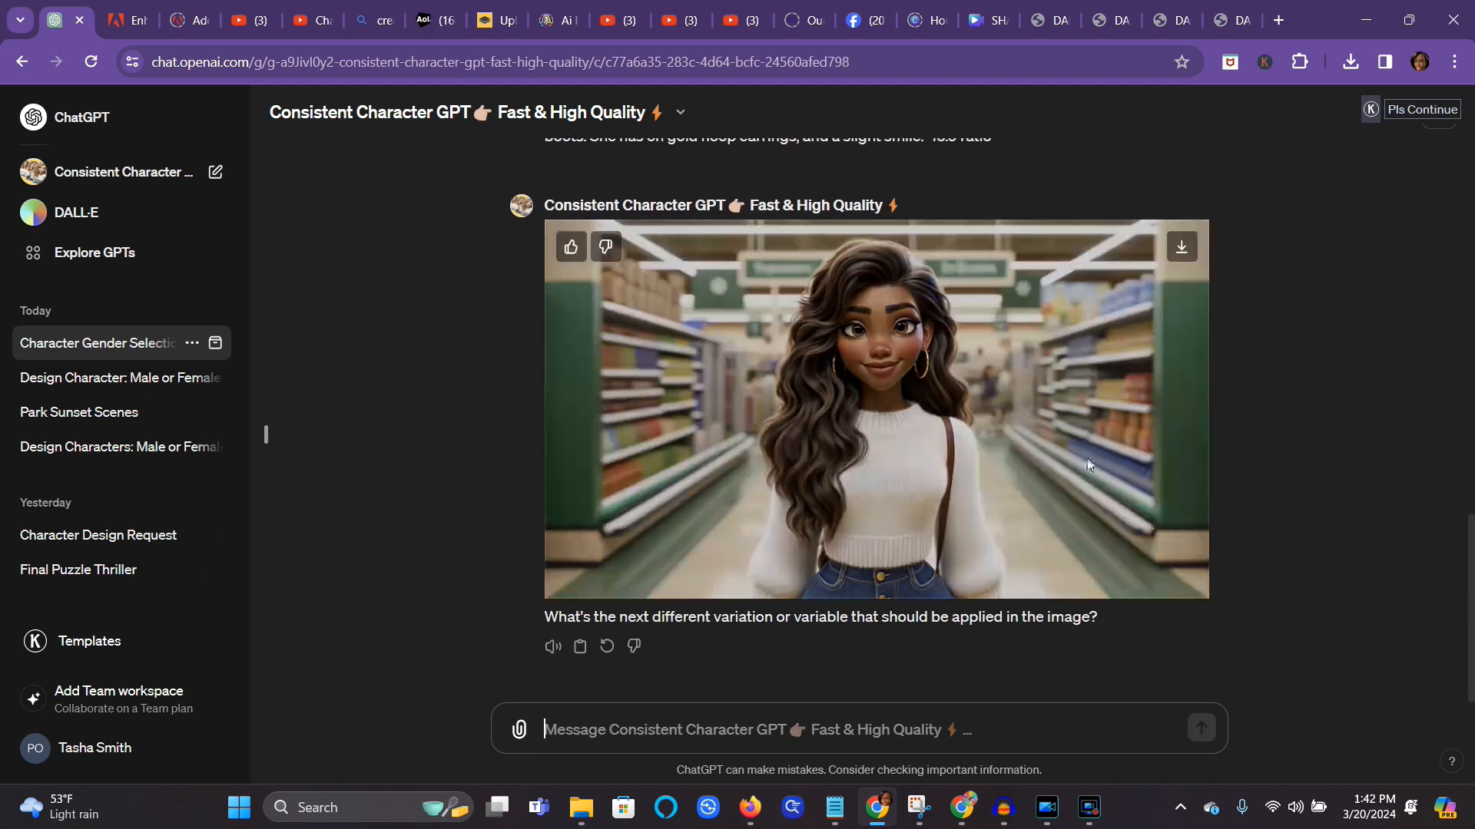
click(1025, 367)
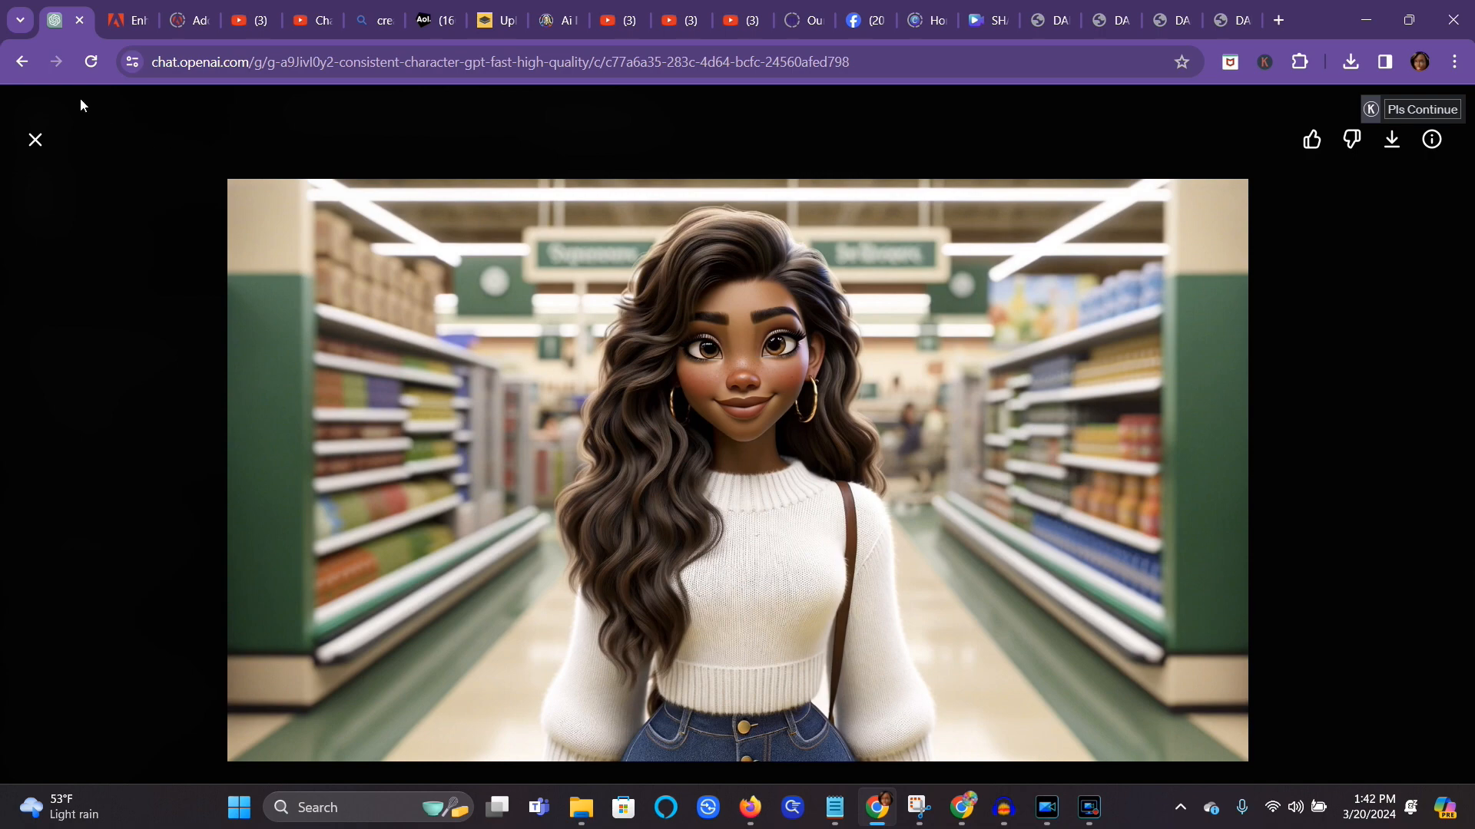
click(34, 141)
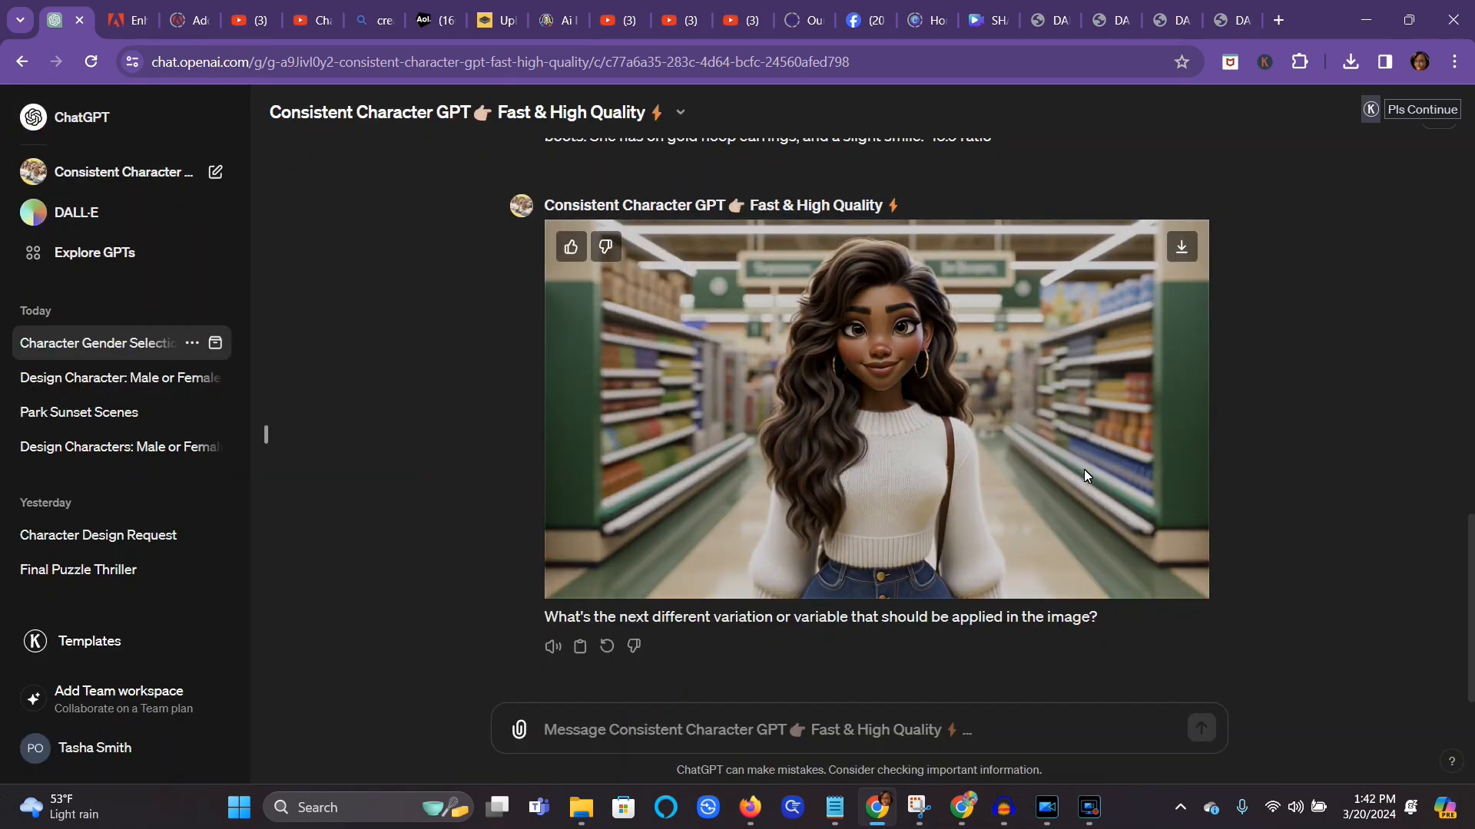
scroll(1084, 476, up, 8)
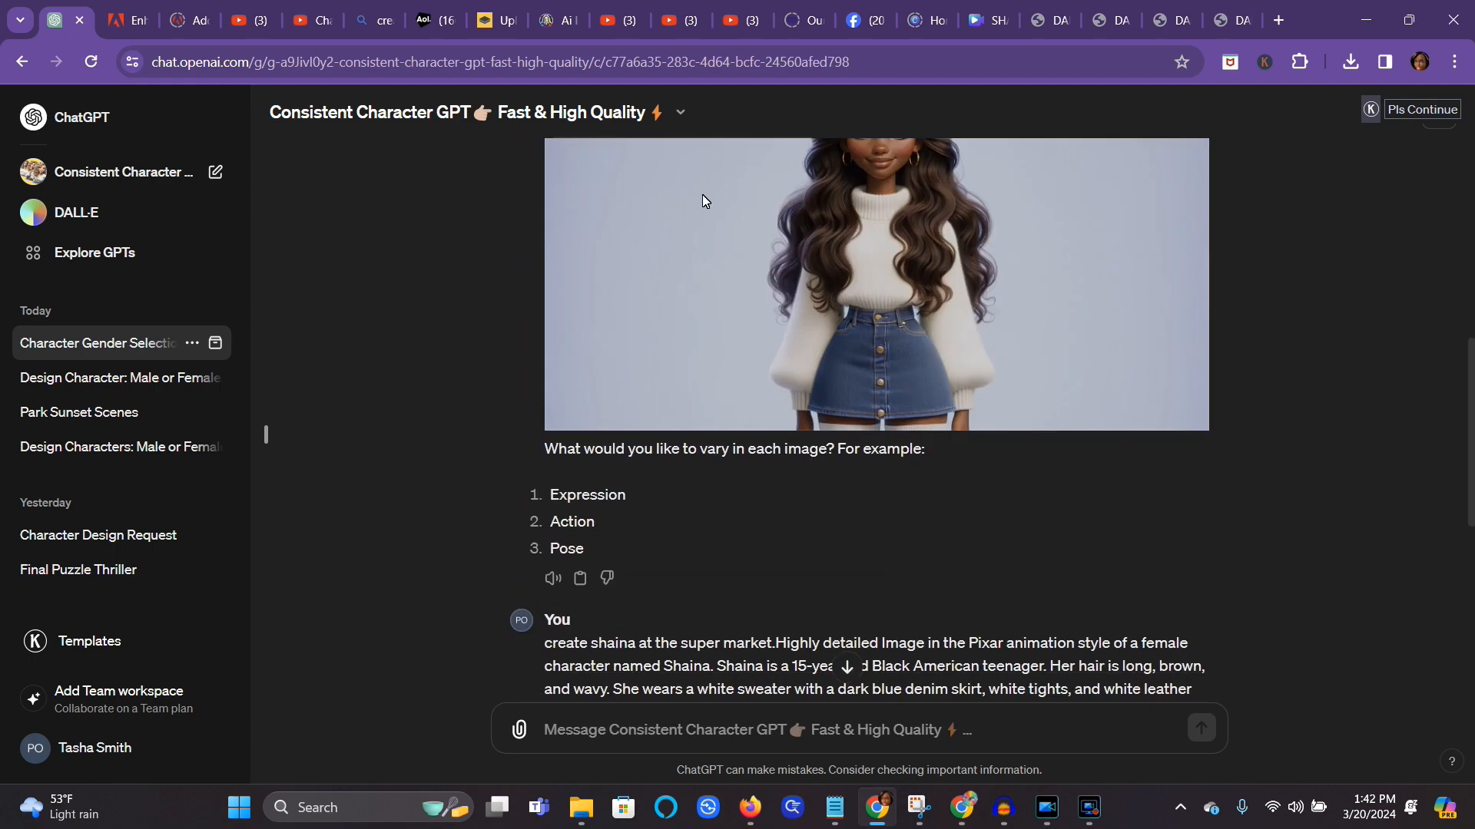
scroll(1143, 395, up, 4)
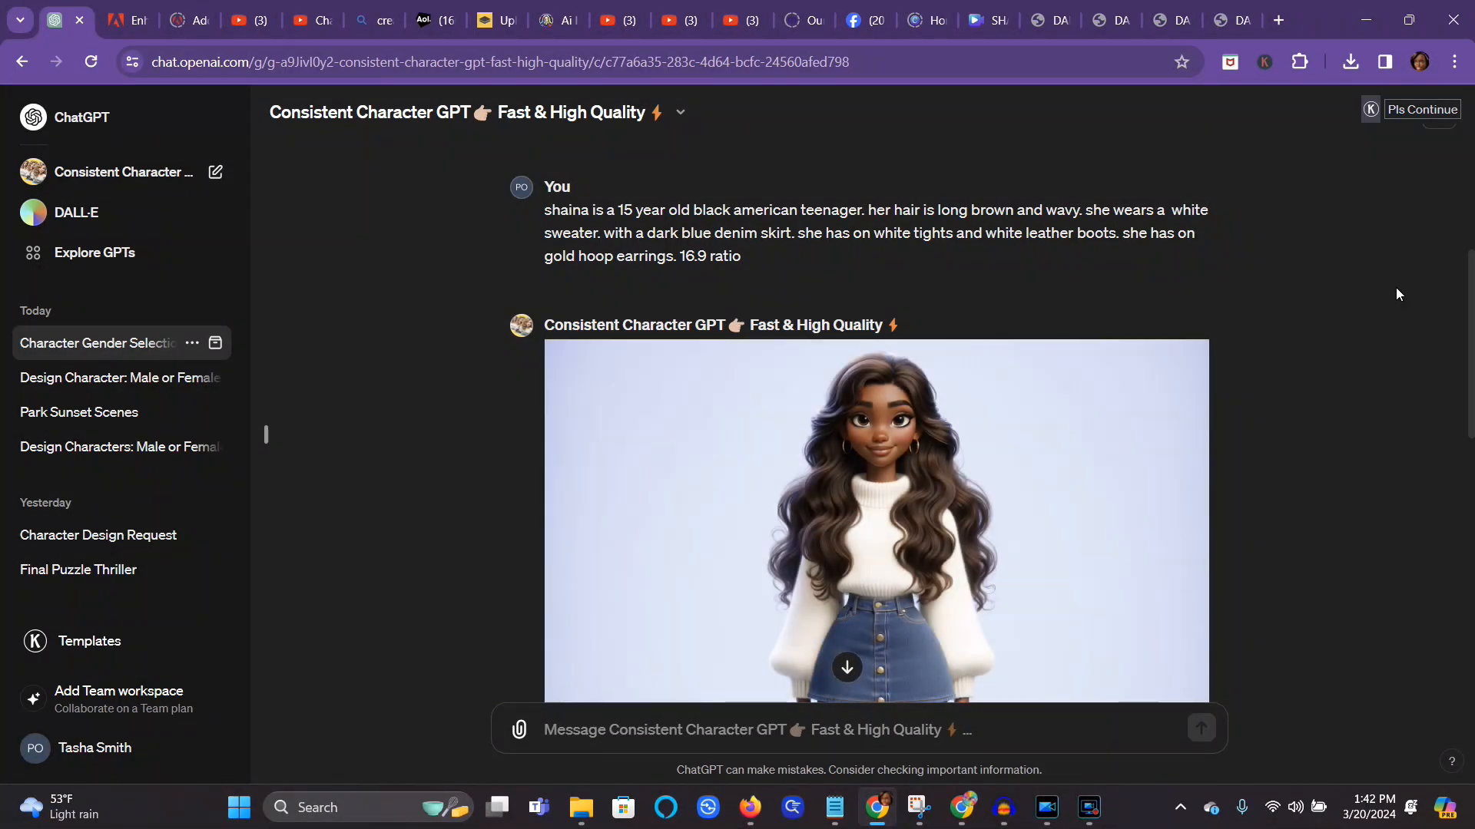
scroll(1273, 413, up, 5)
scroll(1273, 414, up, 2)
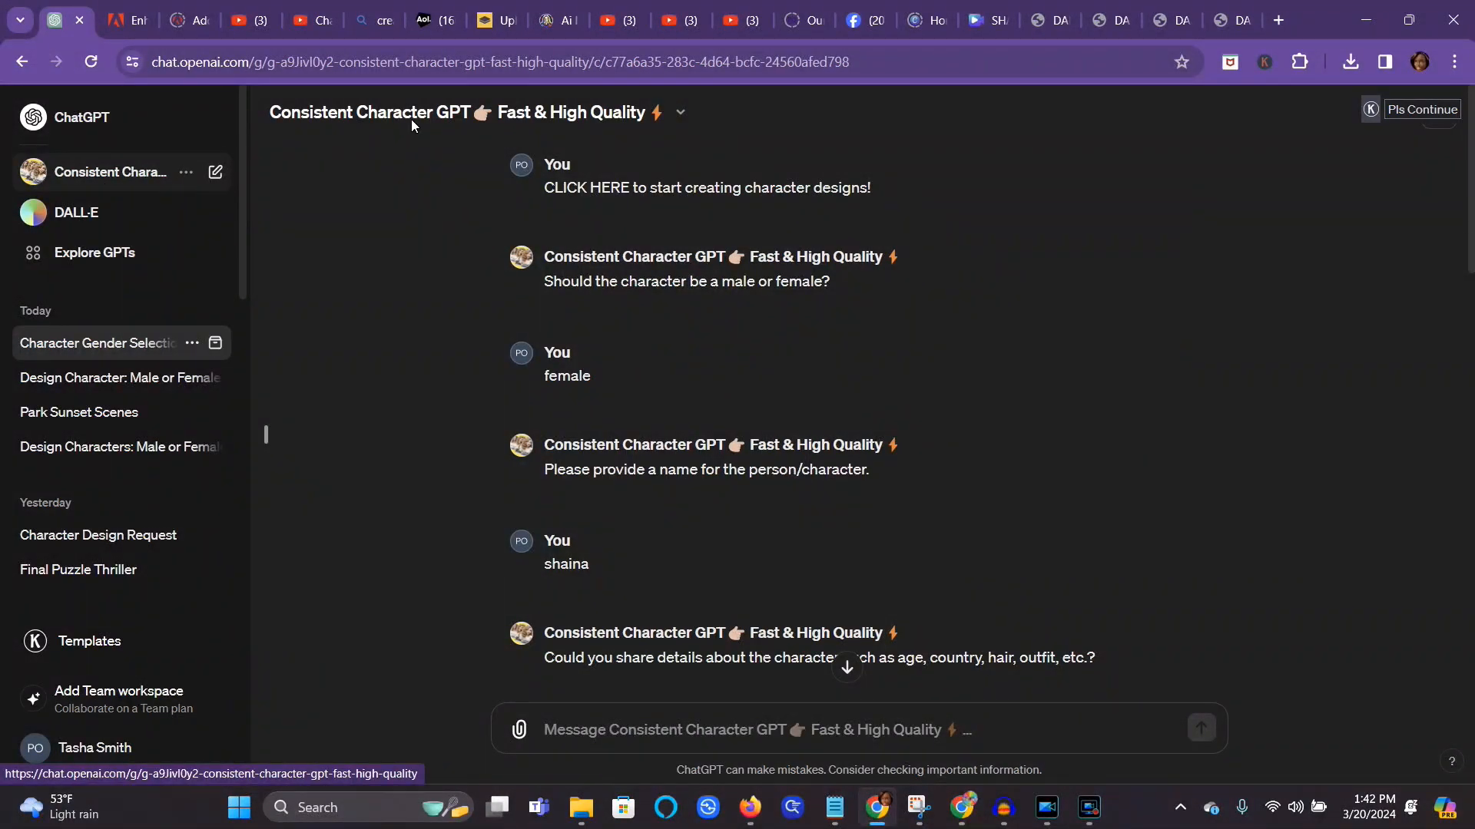
Step: Switch to Leonardo.Ai, open the Motion tool from its home page and start choosing a source image
click(563, 26)
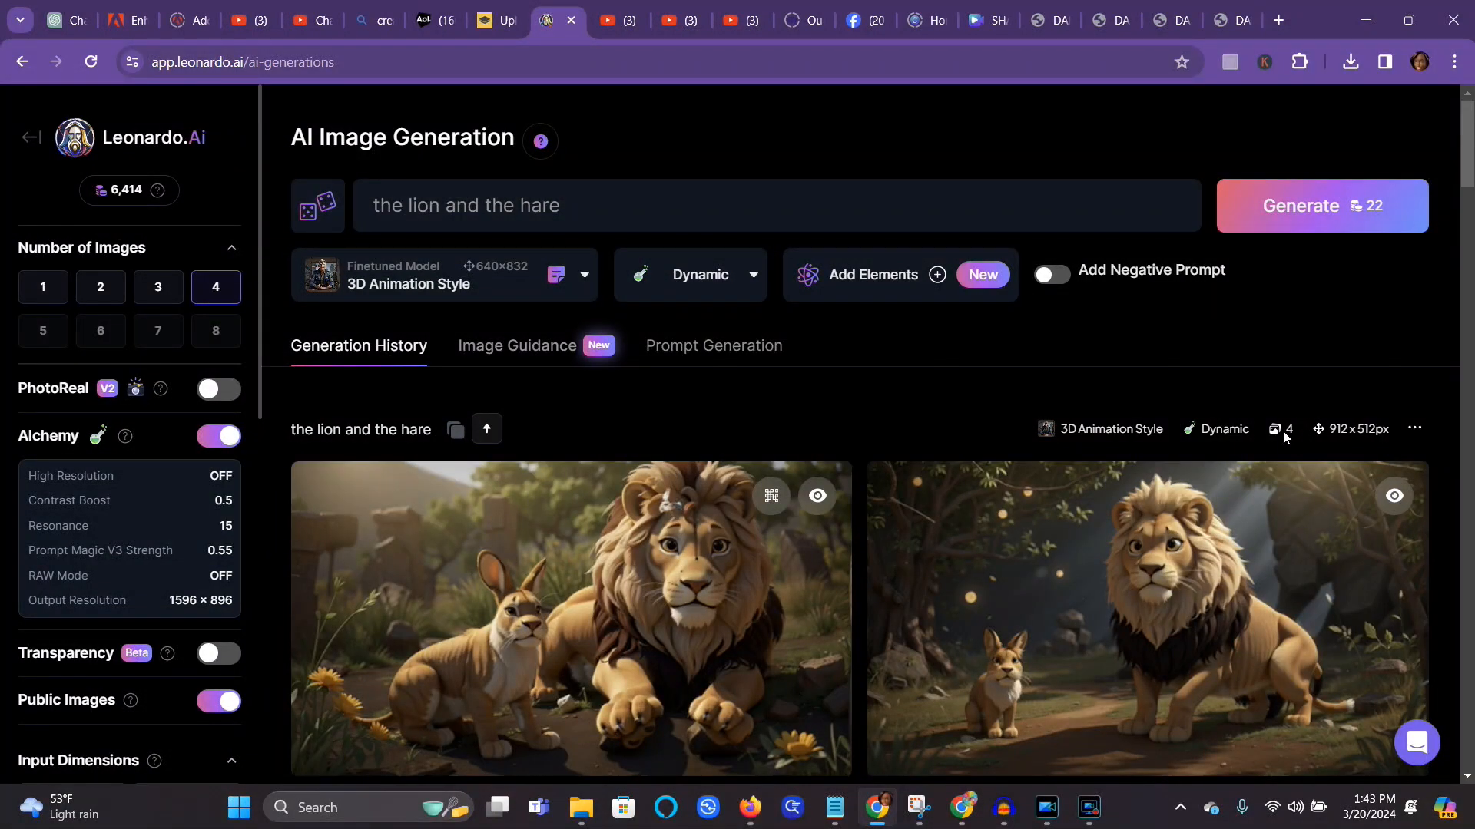
click(28, 142)
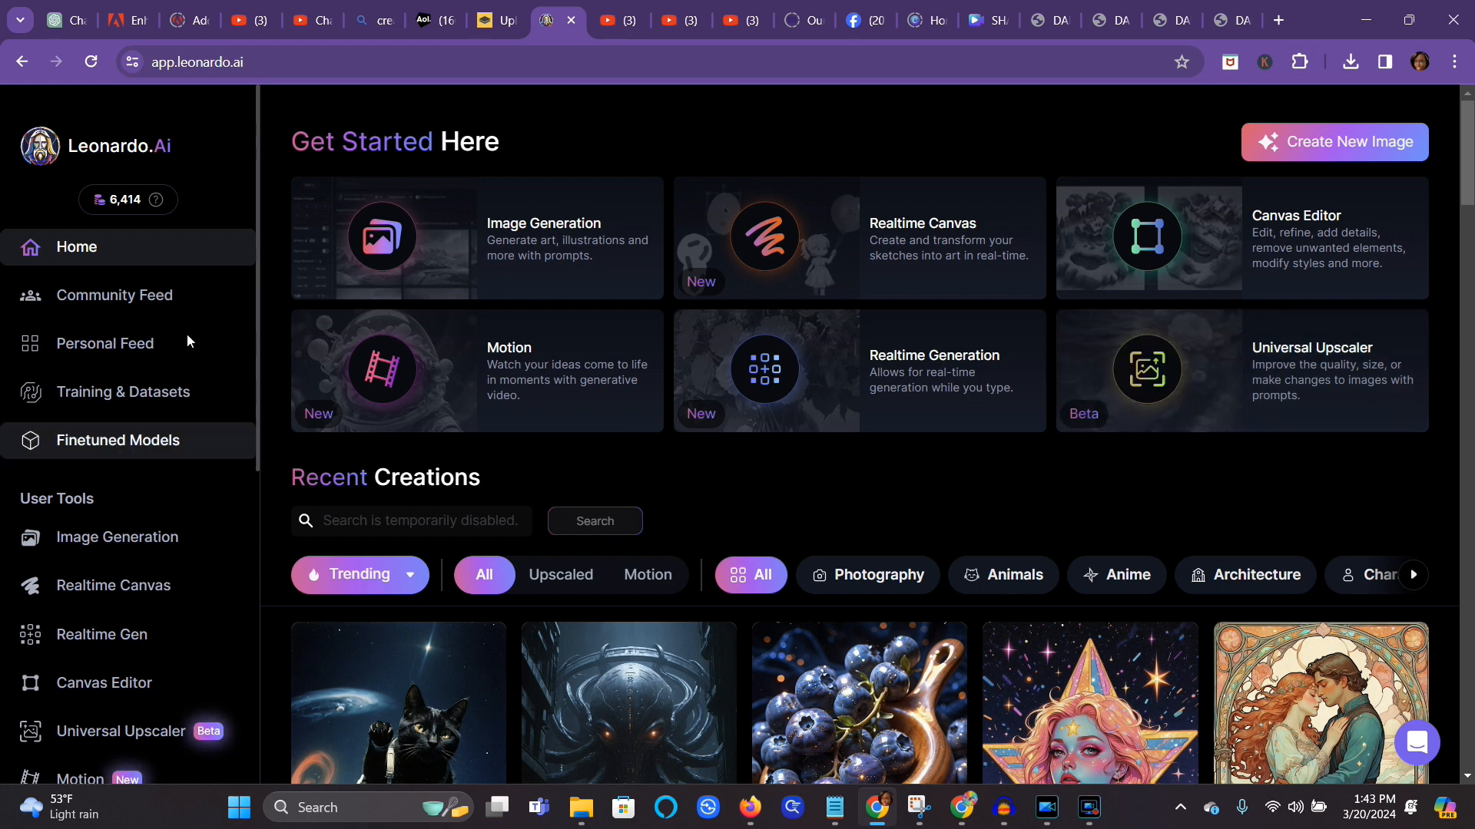
click(522, 378)
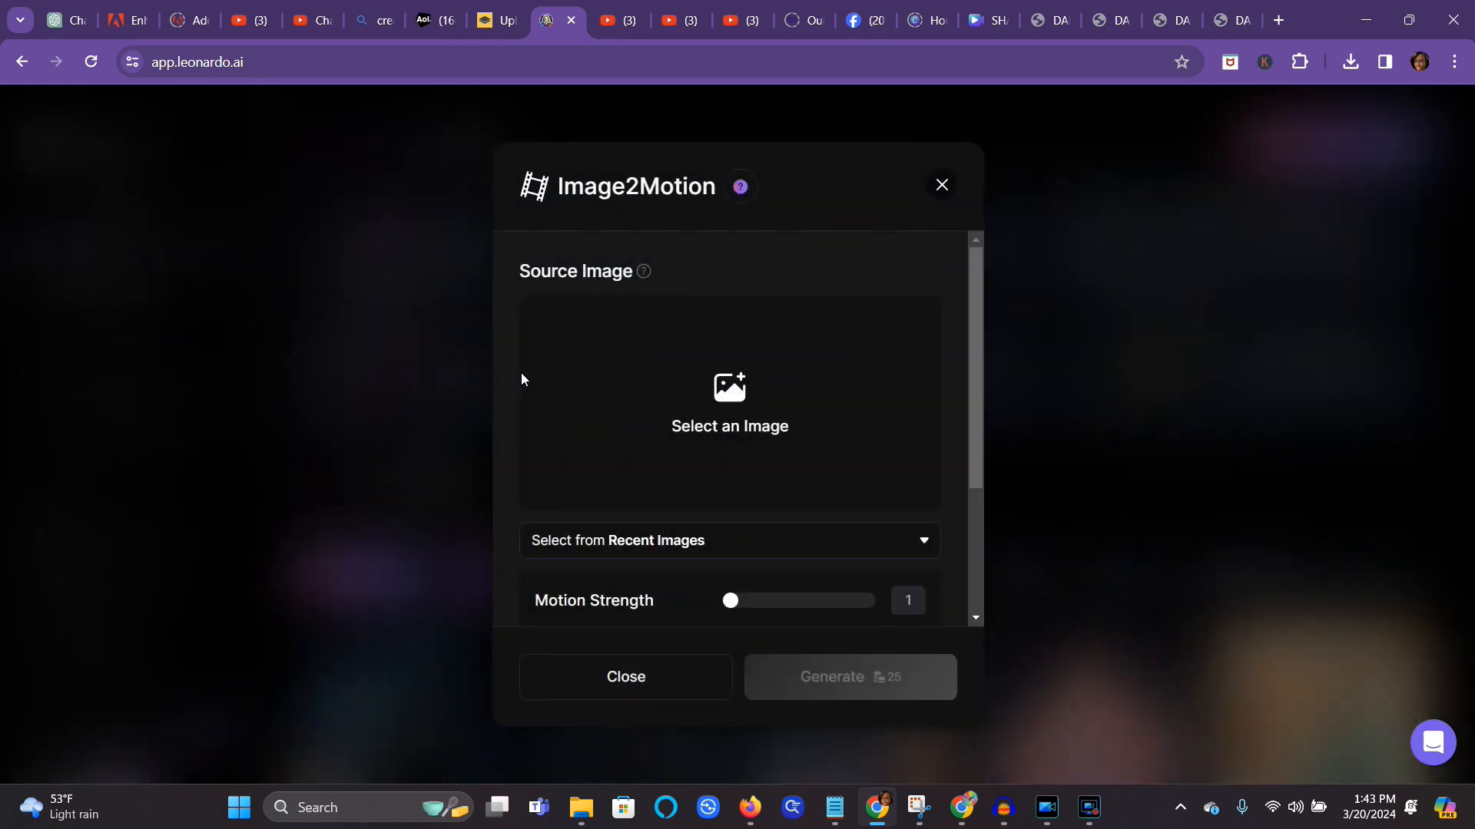
click(737, 428)
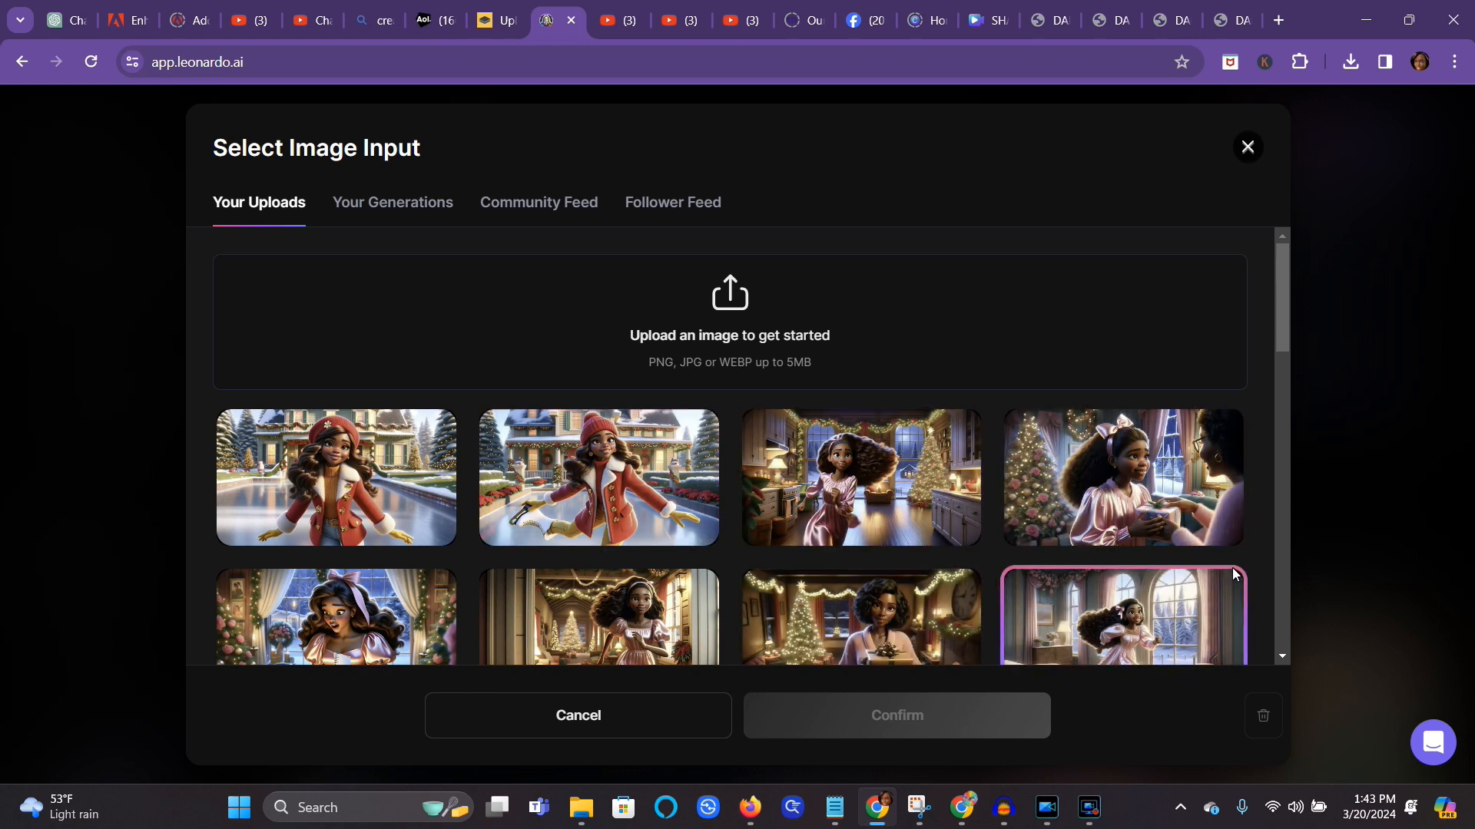
Step: Search the Pictures folder for "sh" and upload SHAINA 356, the ice-skating image, as the Image2Motion source image
click(725, 298)
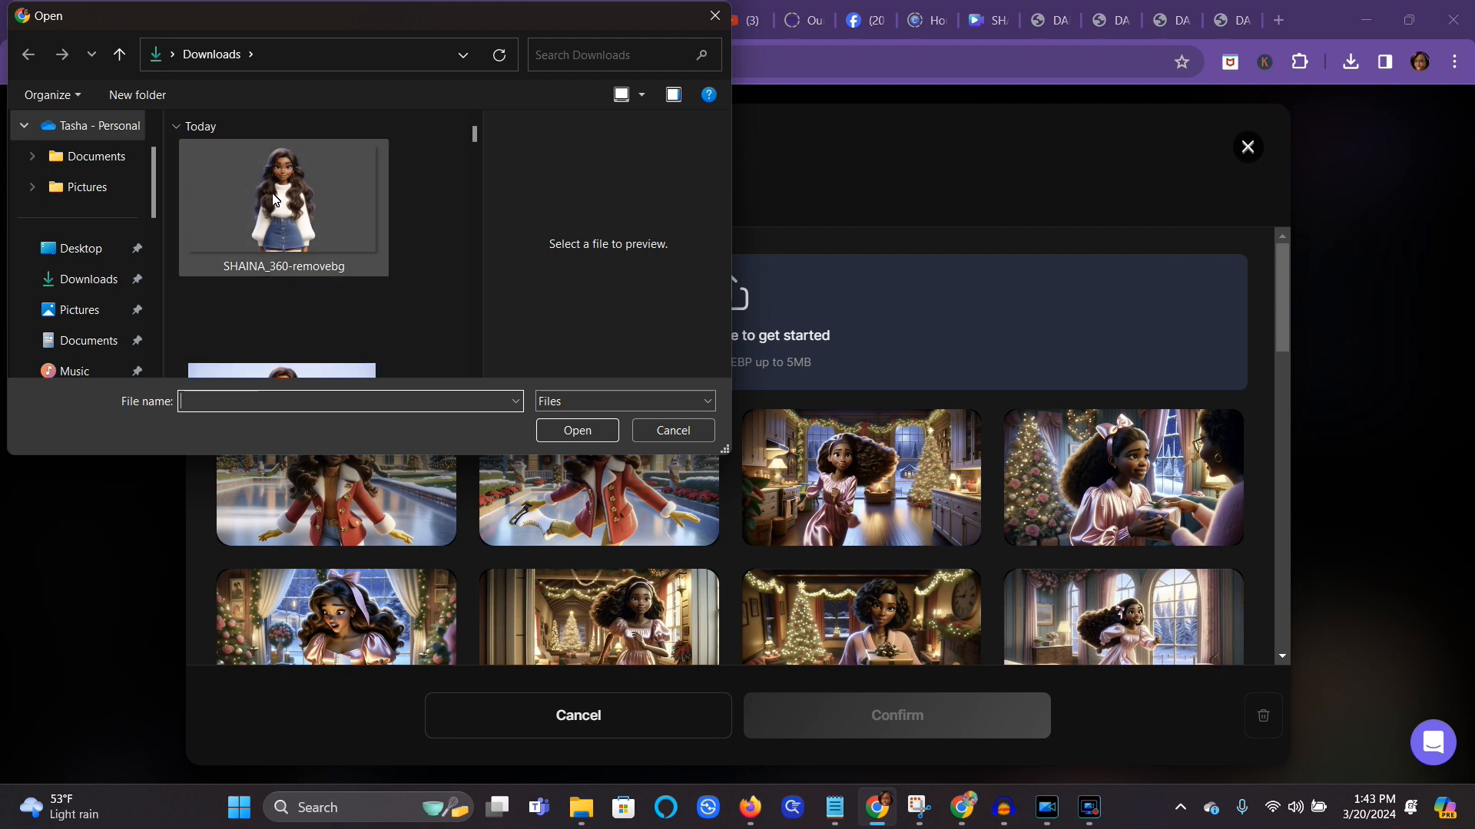
click(92, 313)
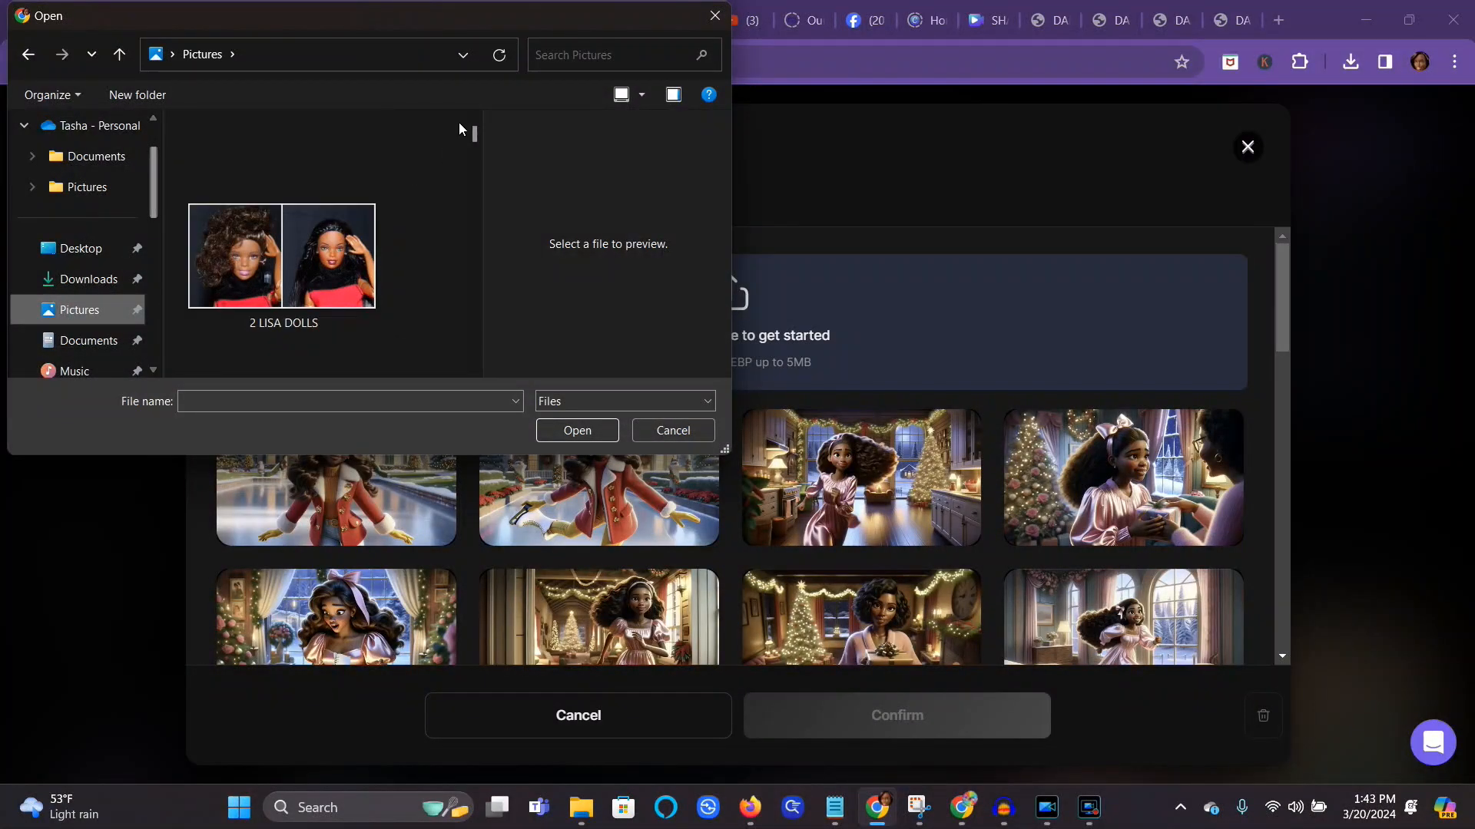
click(599, 55)
text(sh)
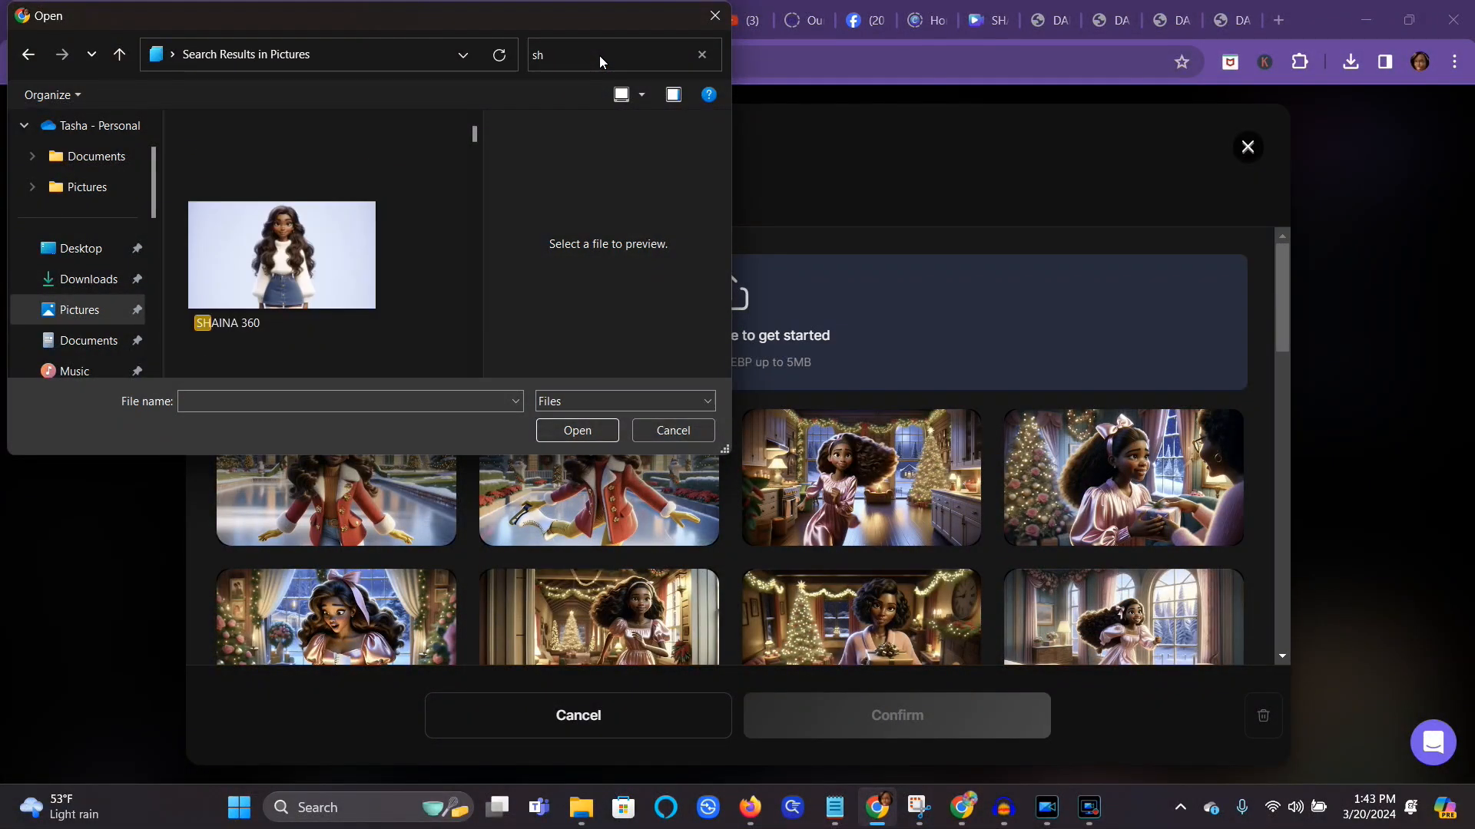
click(474, 368)
click(474, 368)
click(474, 368)
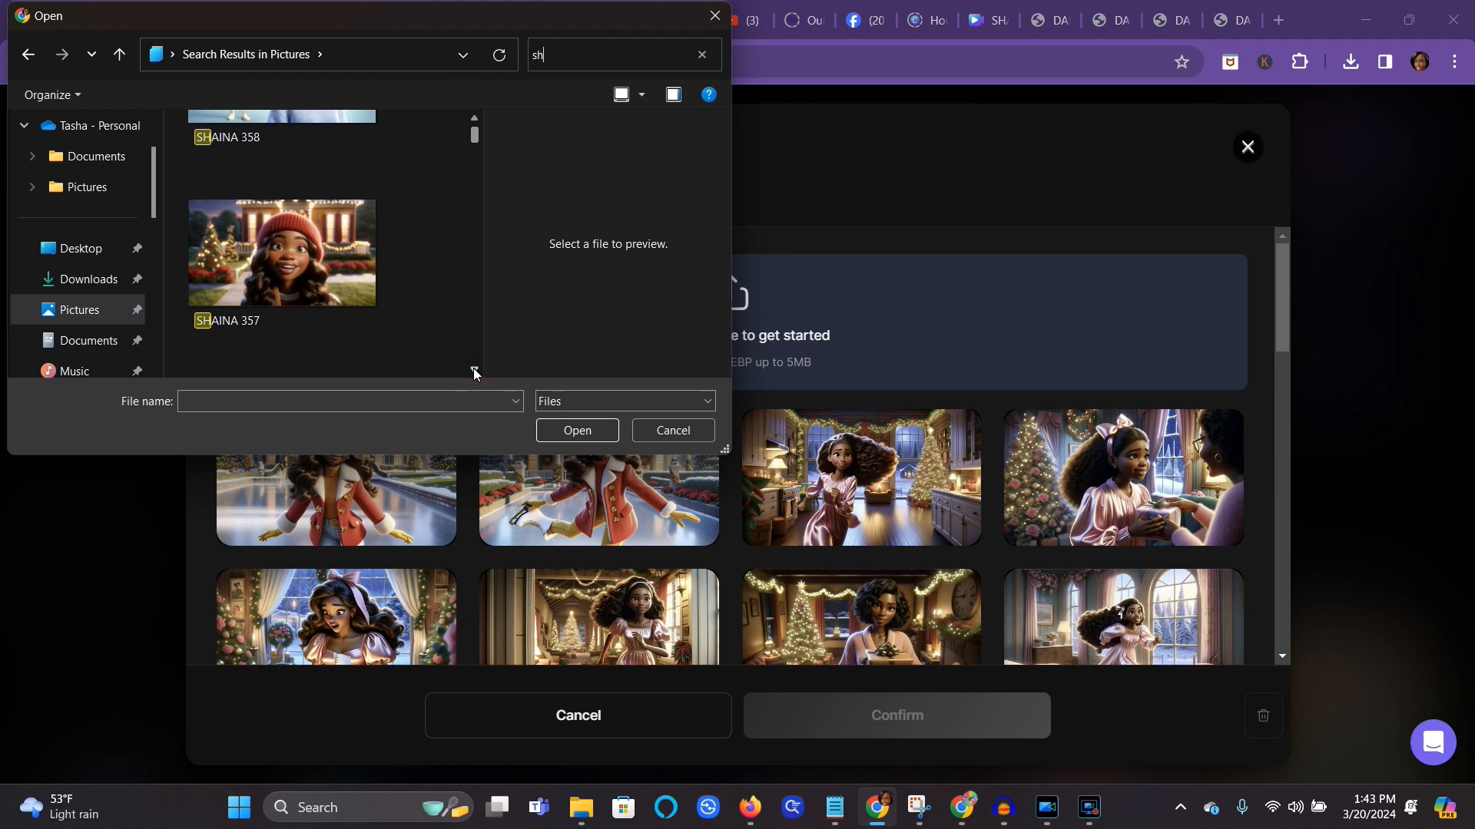
click(474, 372)
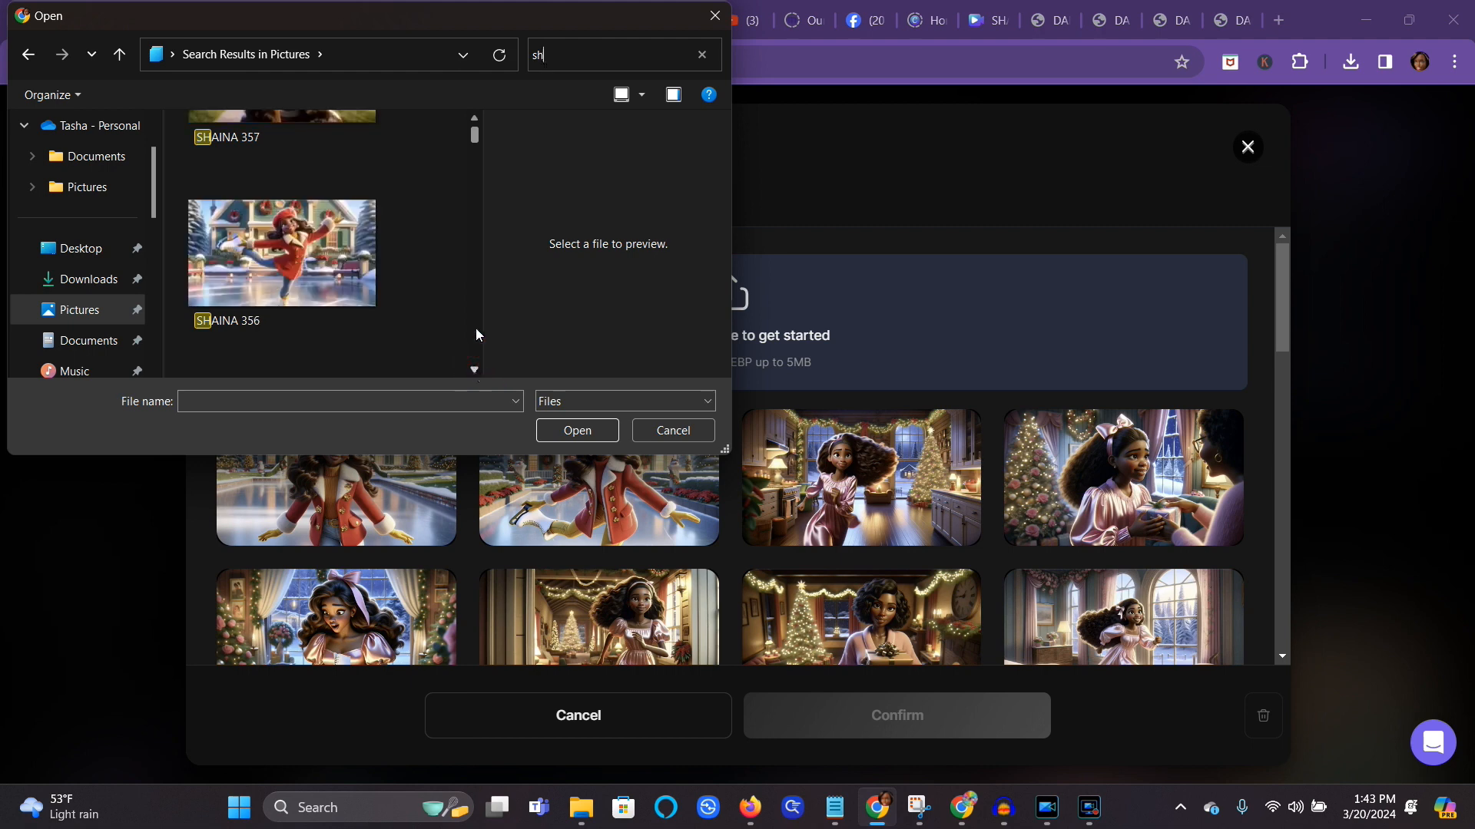
click(295, 259)
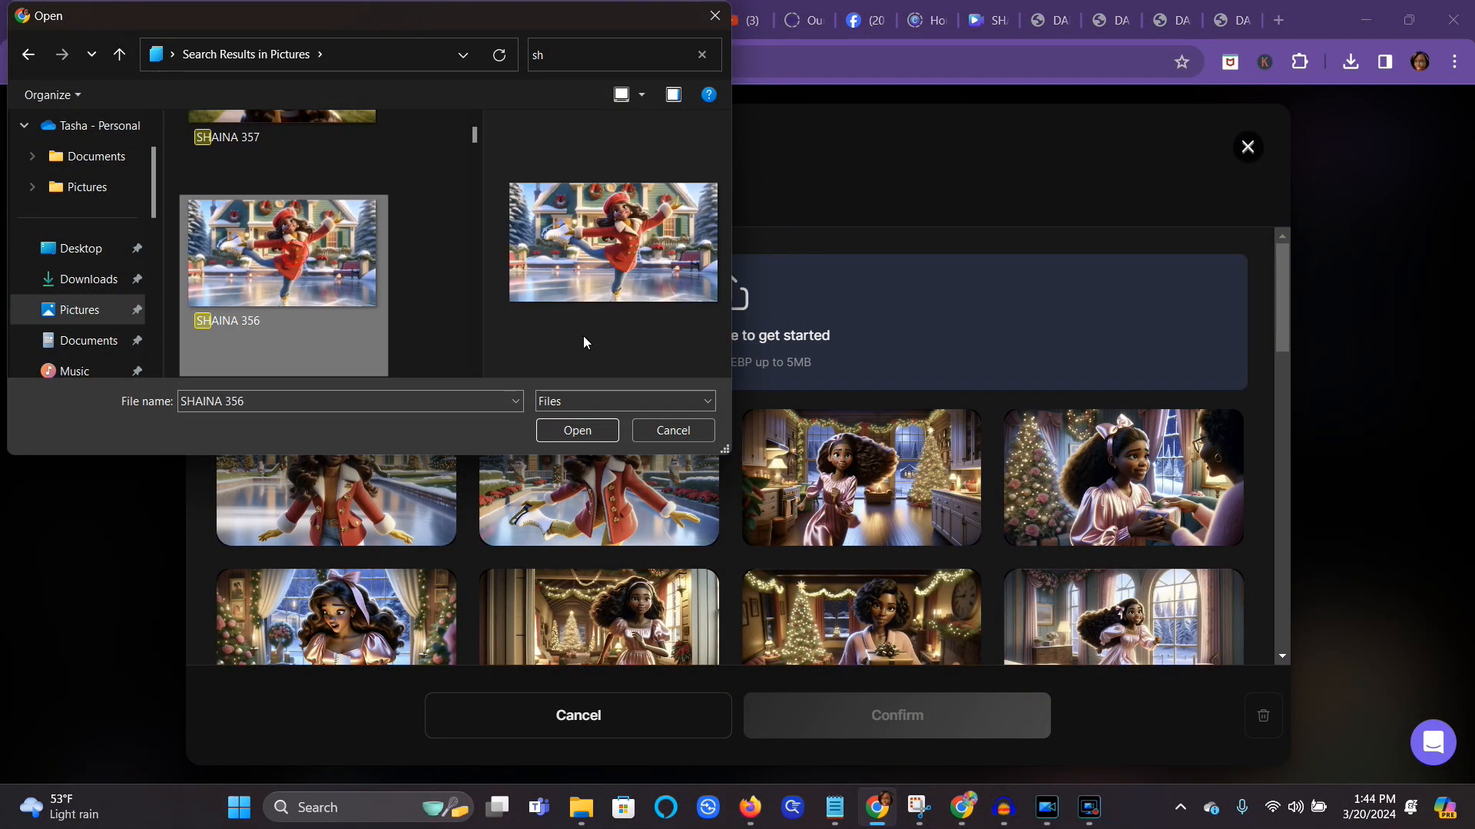
click(578, 430)
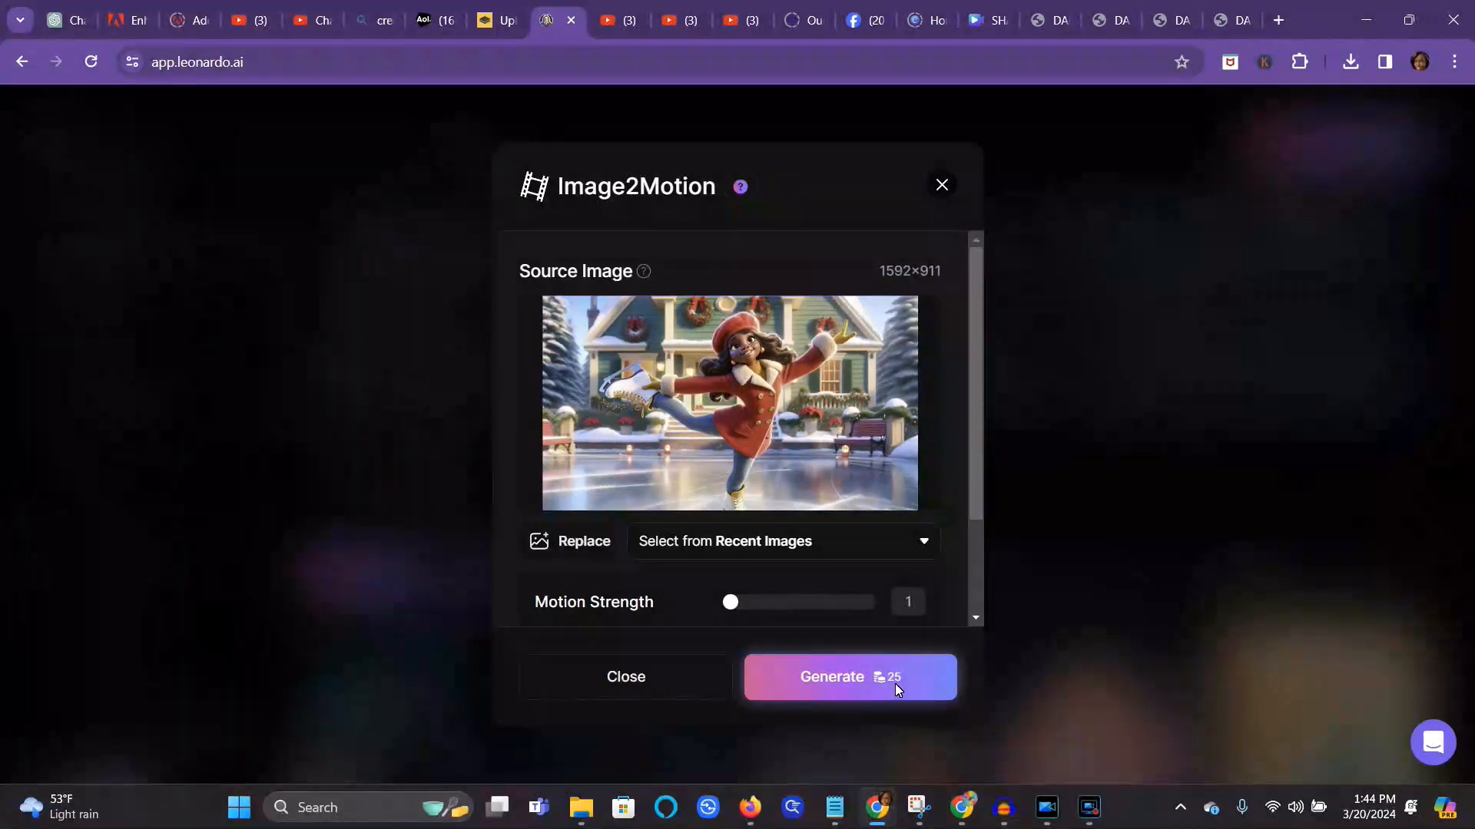
Step: Generate the motion video from the ice-skating image, open the finished clip in the generation history and download it as MP4
click(837, 681)
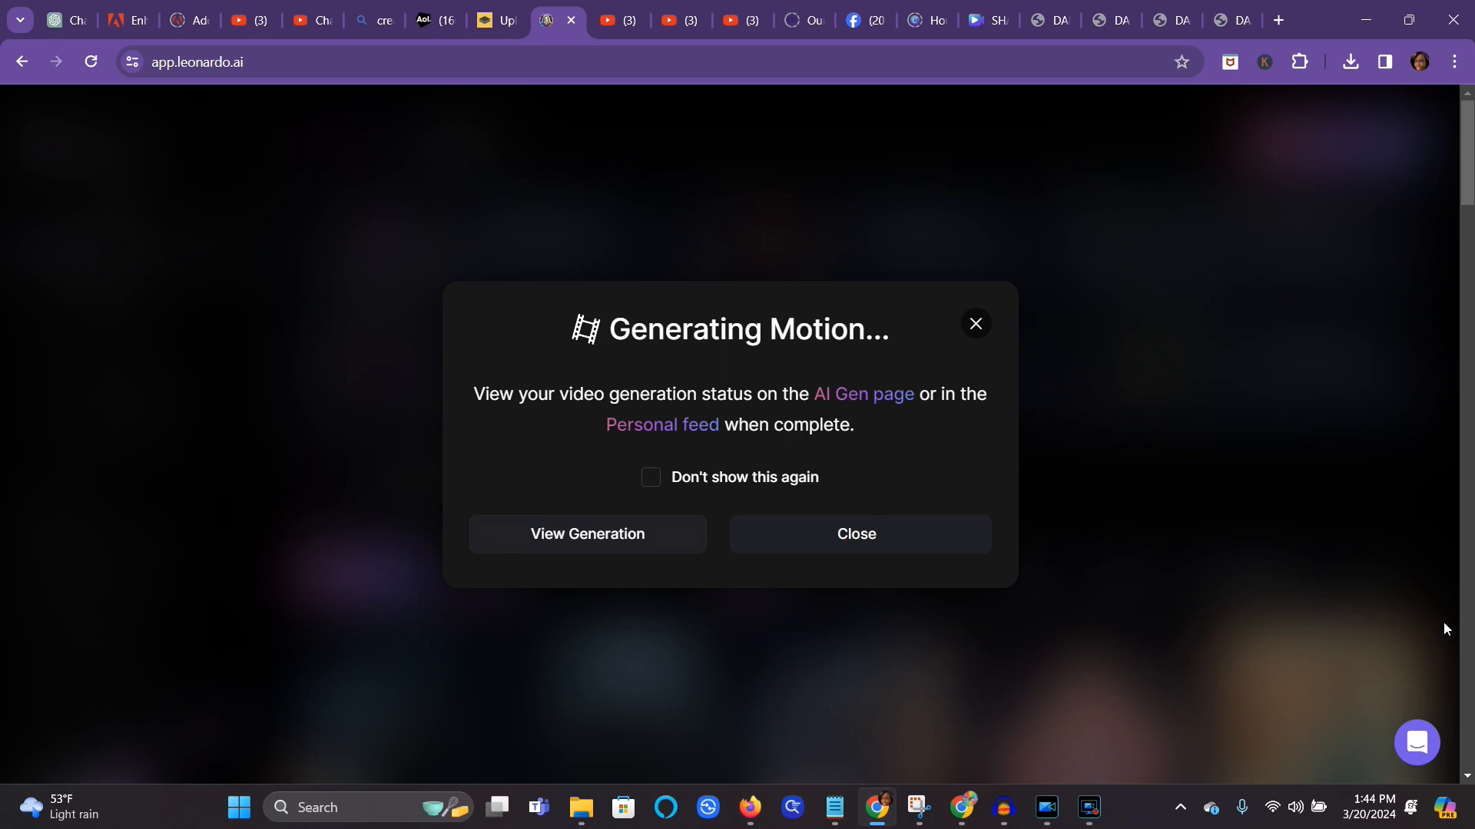
click(803, 545)
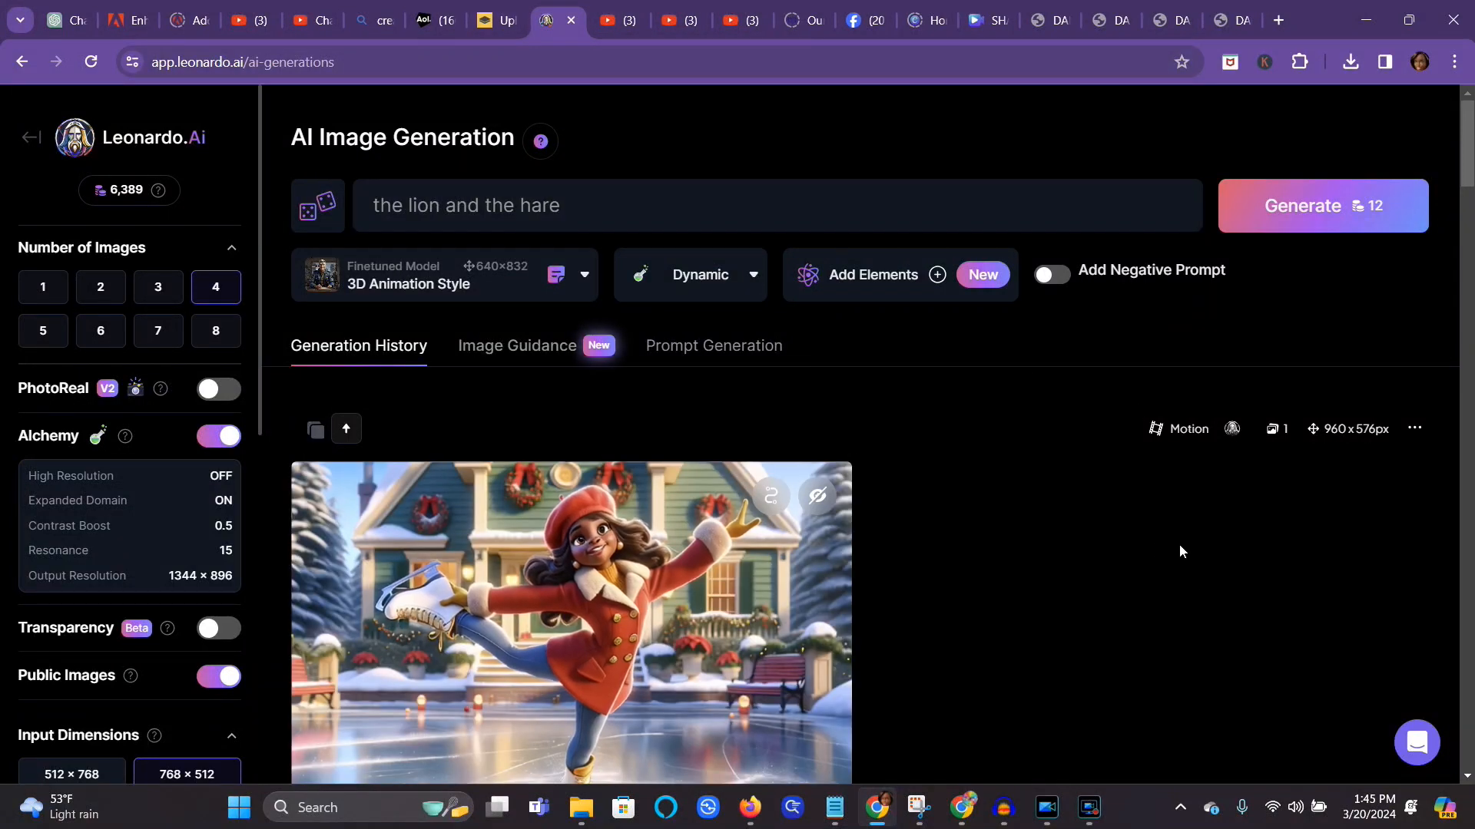
mouse_move(665, 586)
click(651, 585)
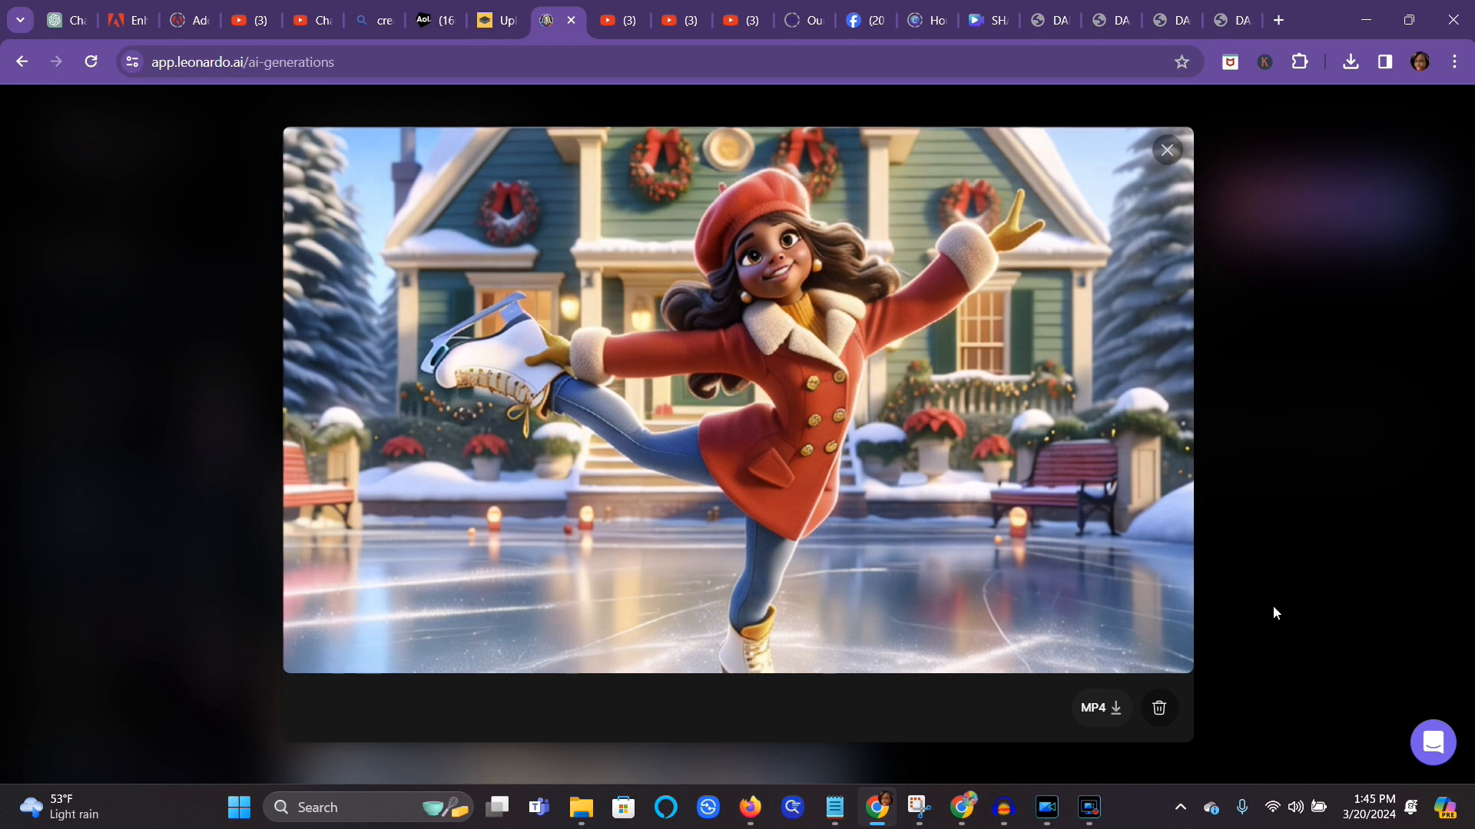
click(1111, 708)
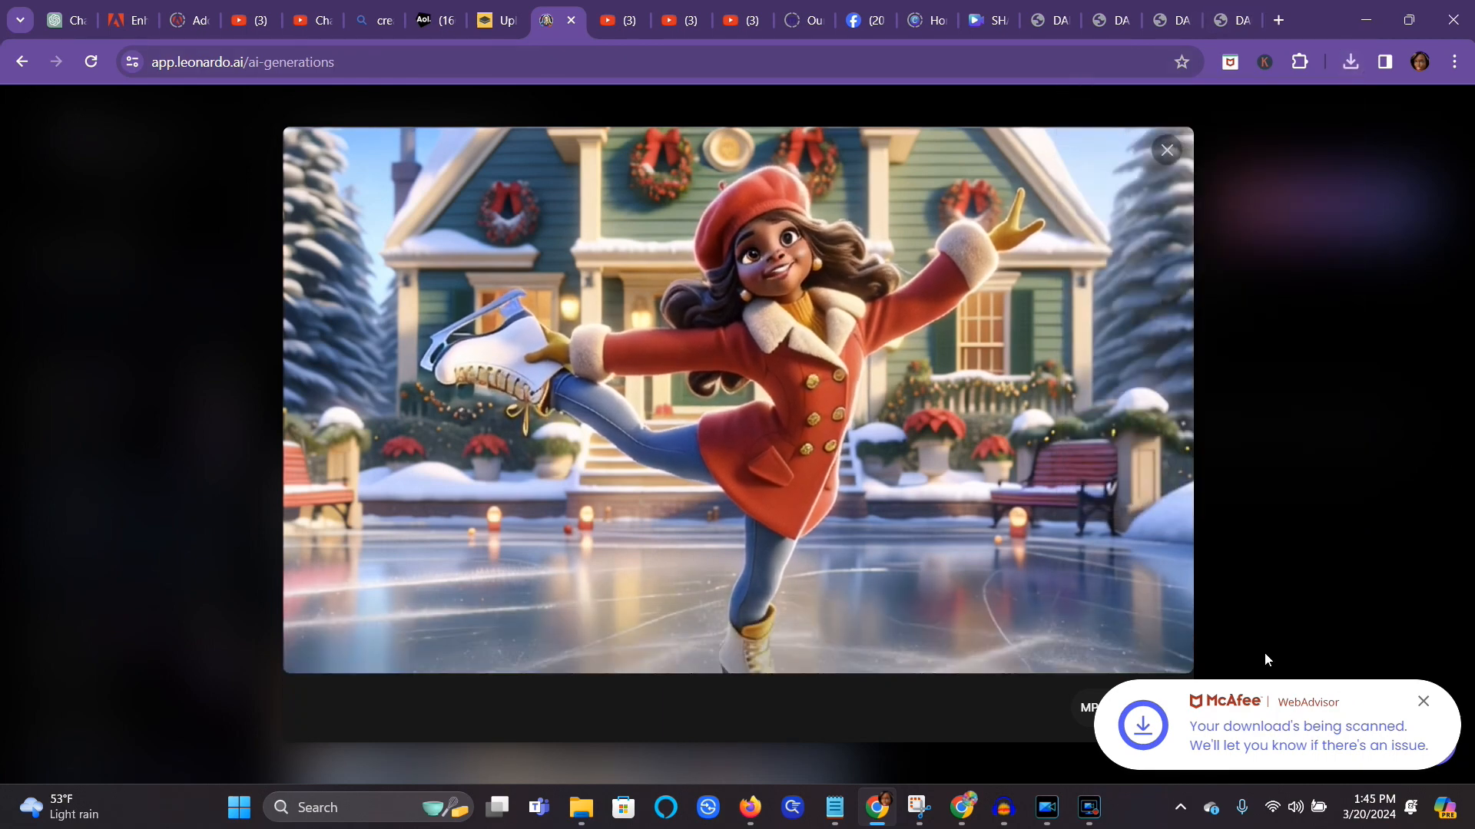
Step: Dismiss the download scan notice and return to the supermarket image at the end of the Consistent Character GPT conversation in ChatGPT
click(1423, 701)
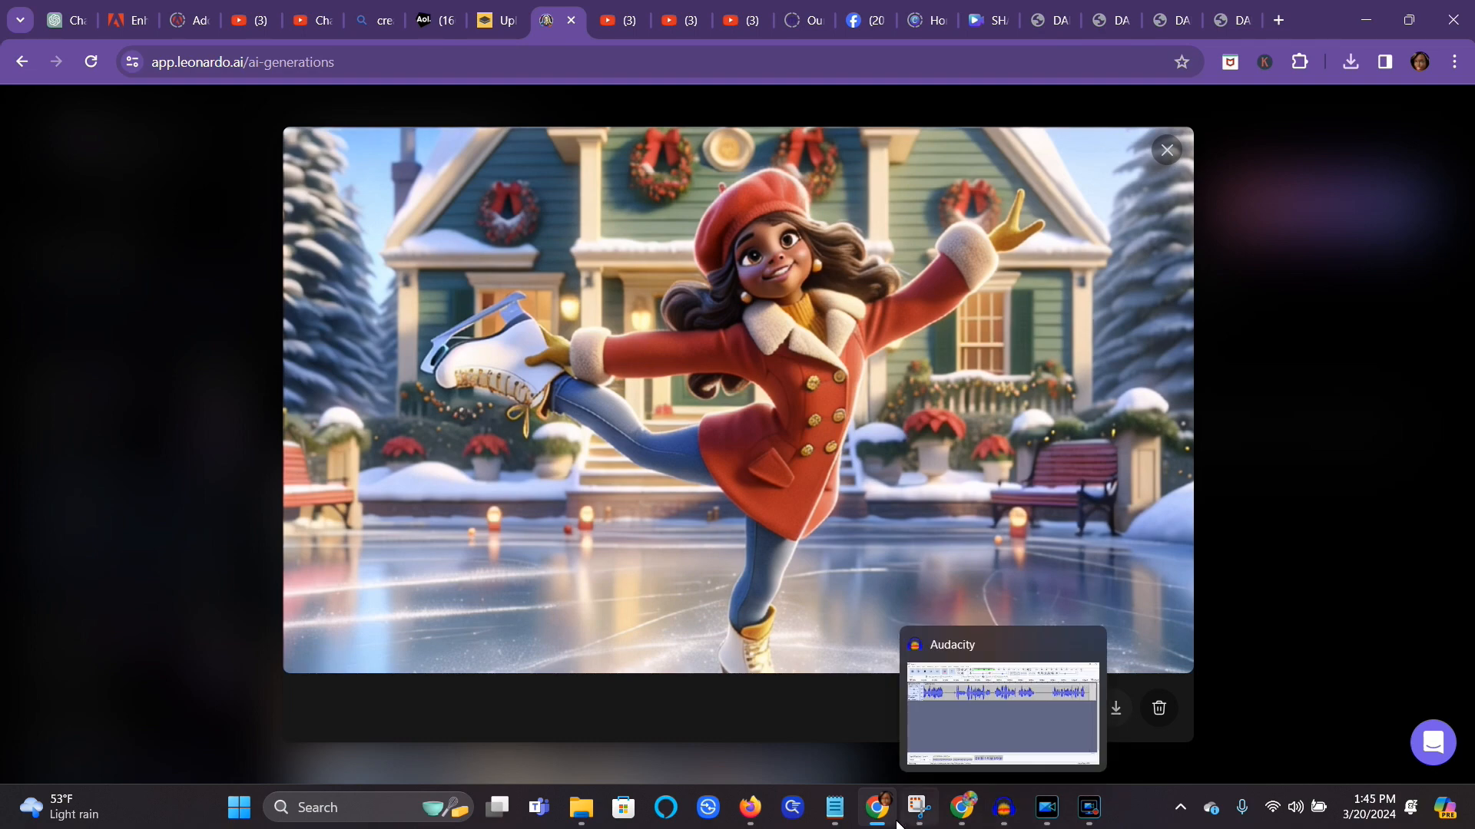
click(1046, 808)
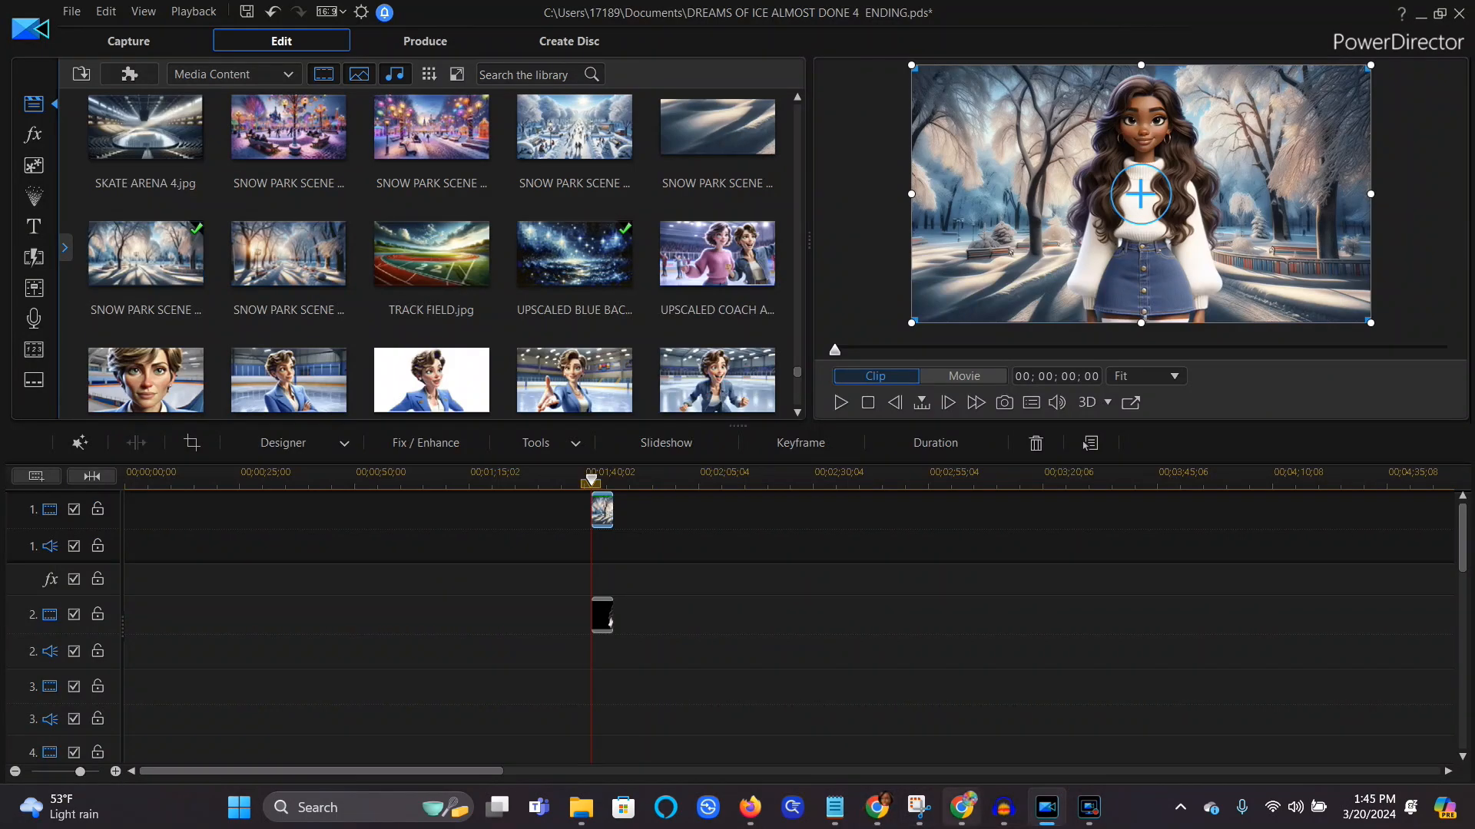
click(877, 807)
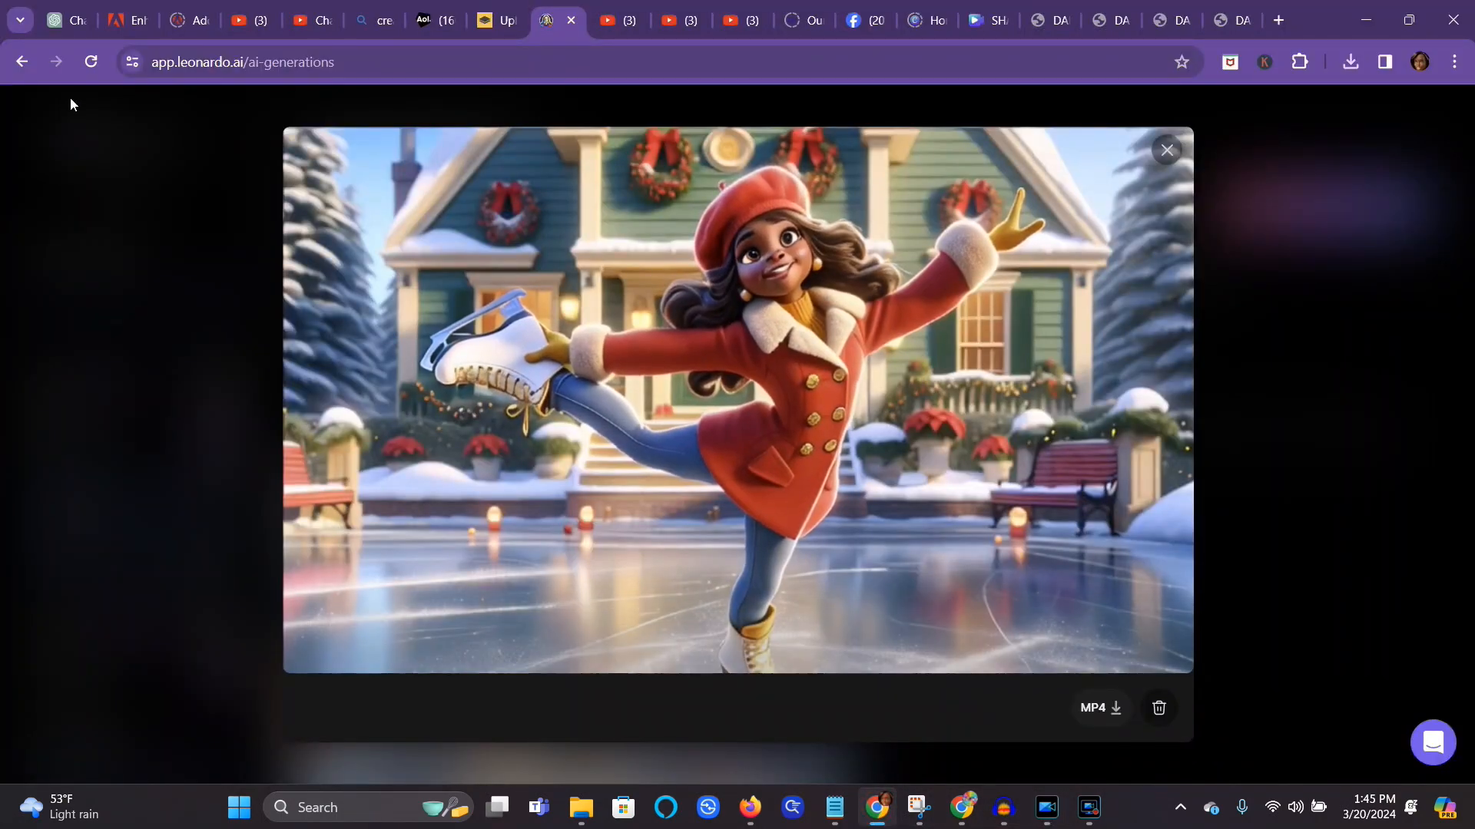
click(61, 25)
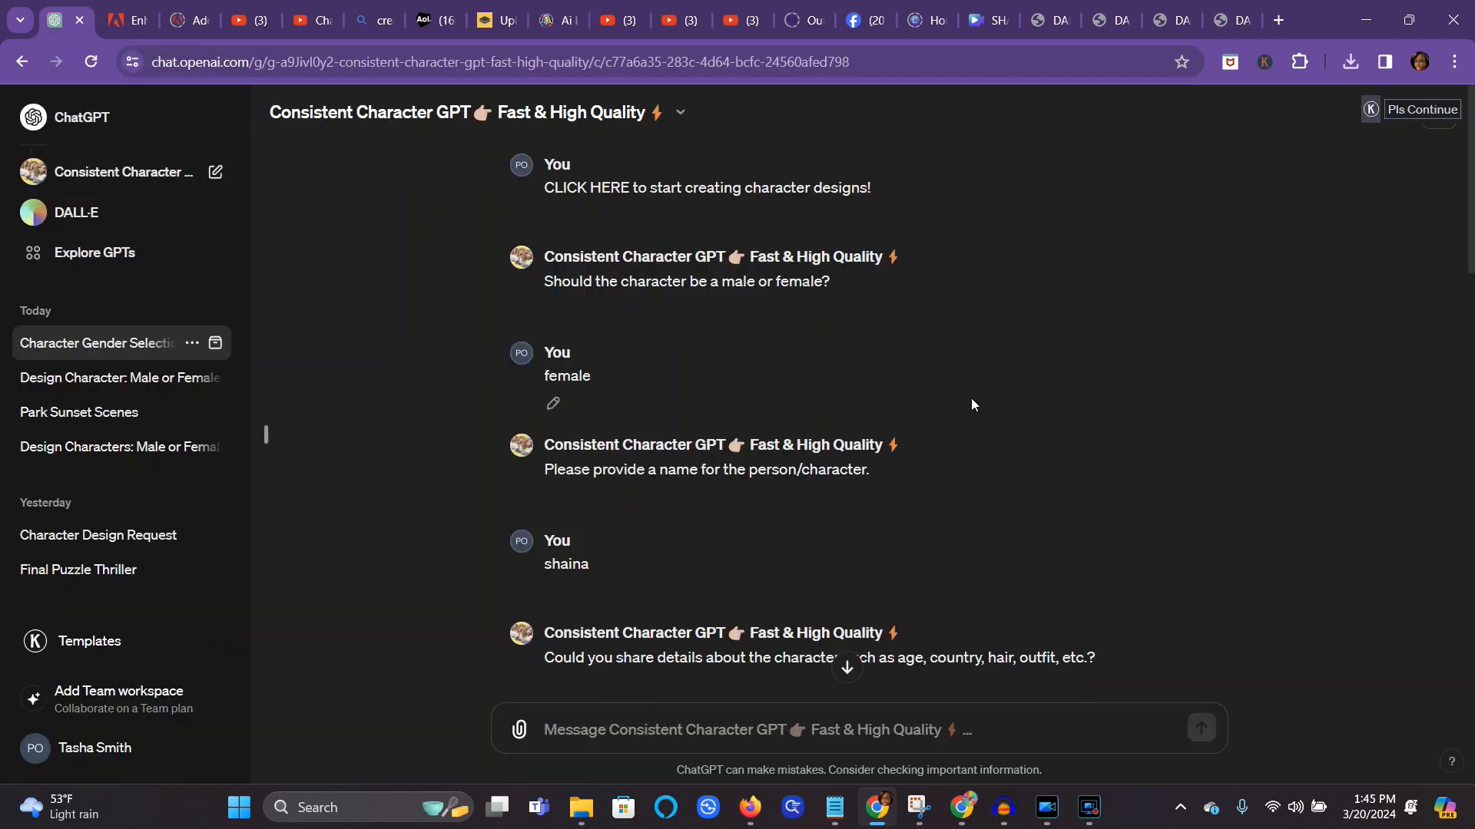
scroll(1013, 372, down, 10)
scroll(1012, 371, down, 5)
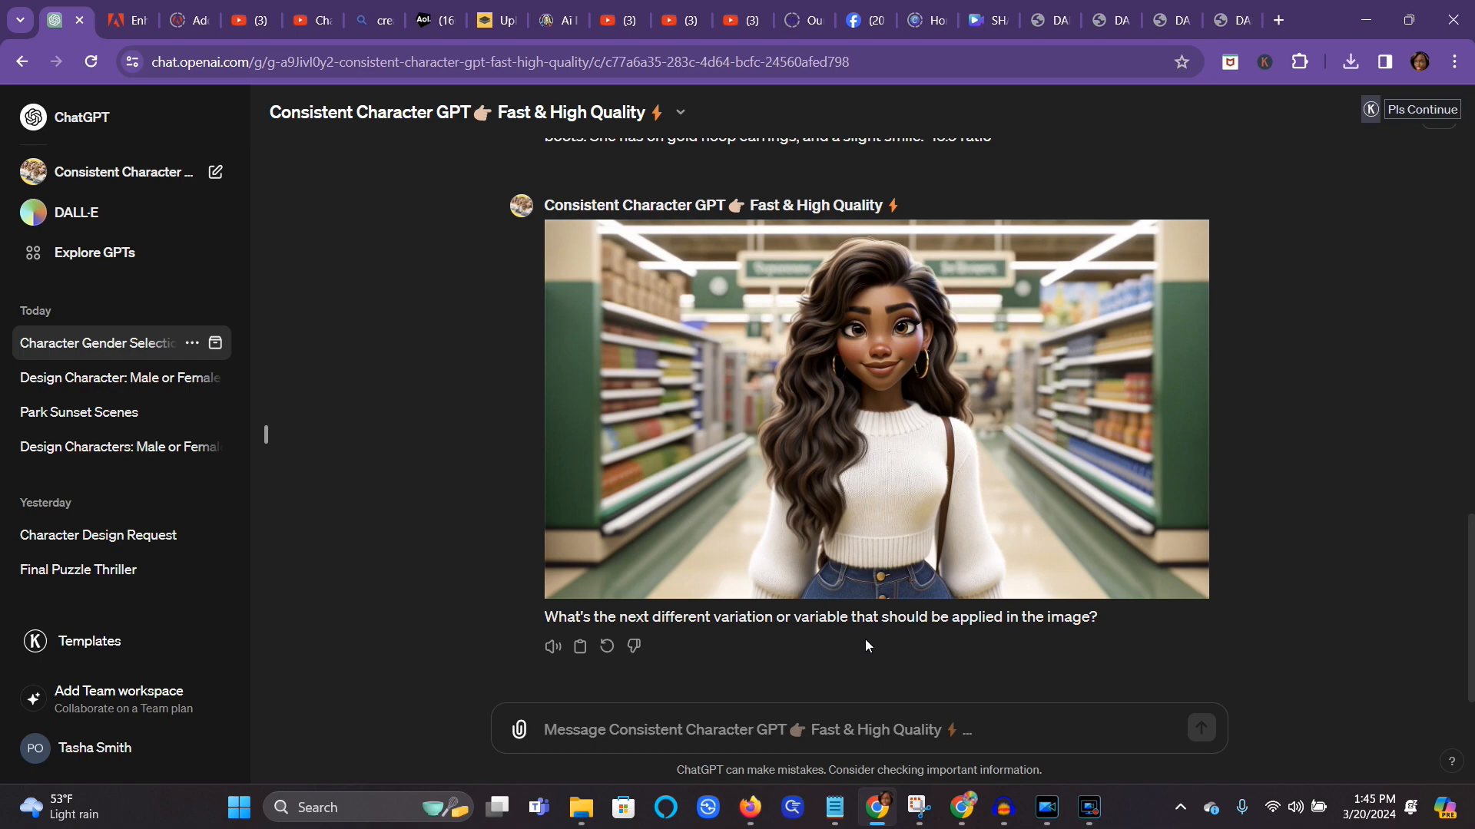
mouse_move(905, 489)
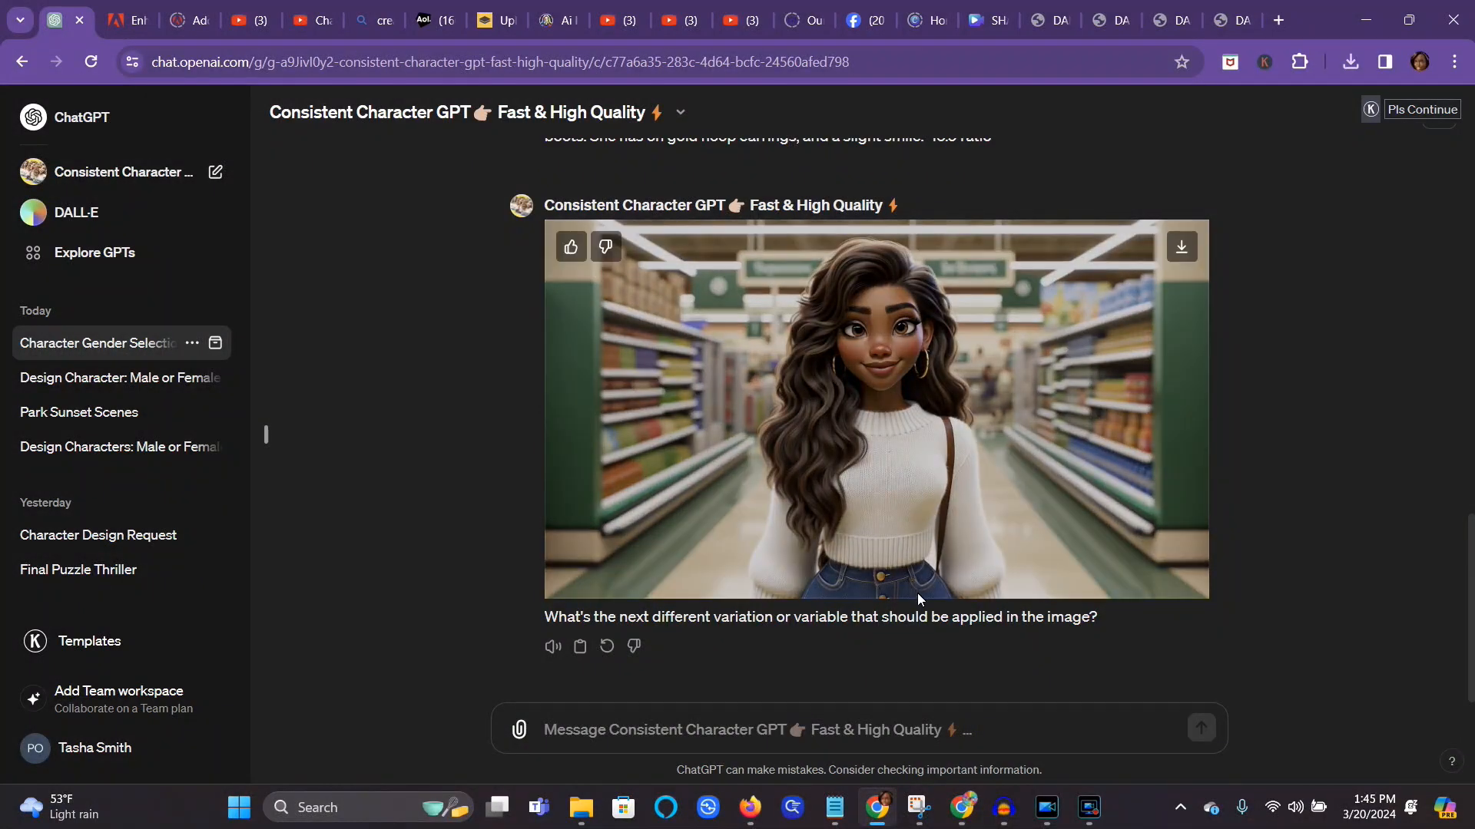
Step: Copy the full supermarket prompt describing Shaina from the earlier message and paste it into a new message
scroll(953, 510, up, 4)
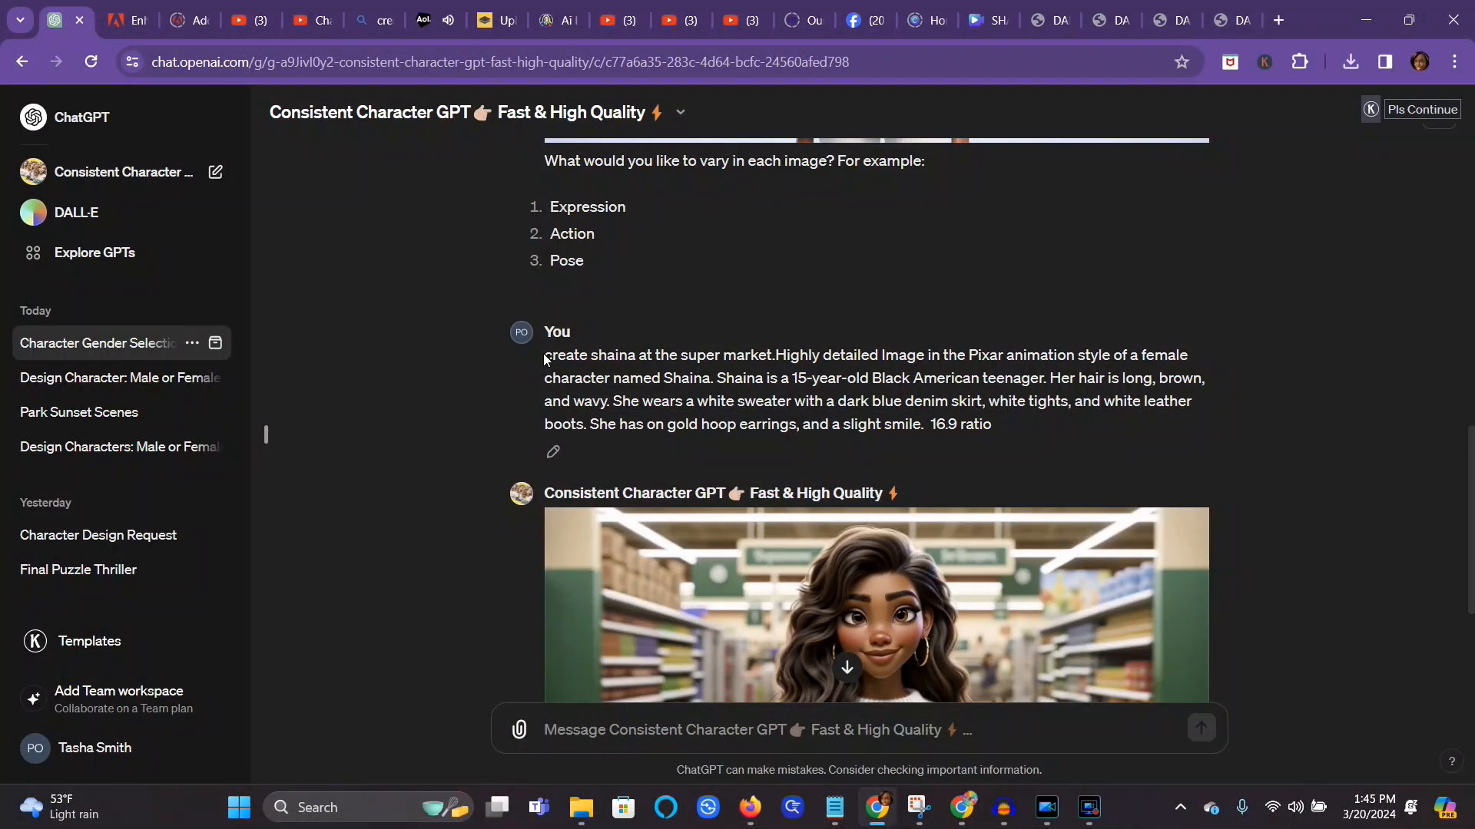
drag(545, 359, 993, 439)
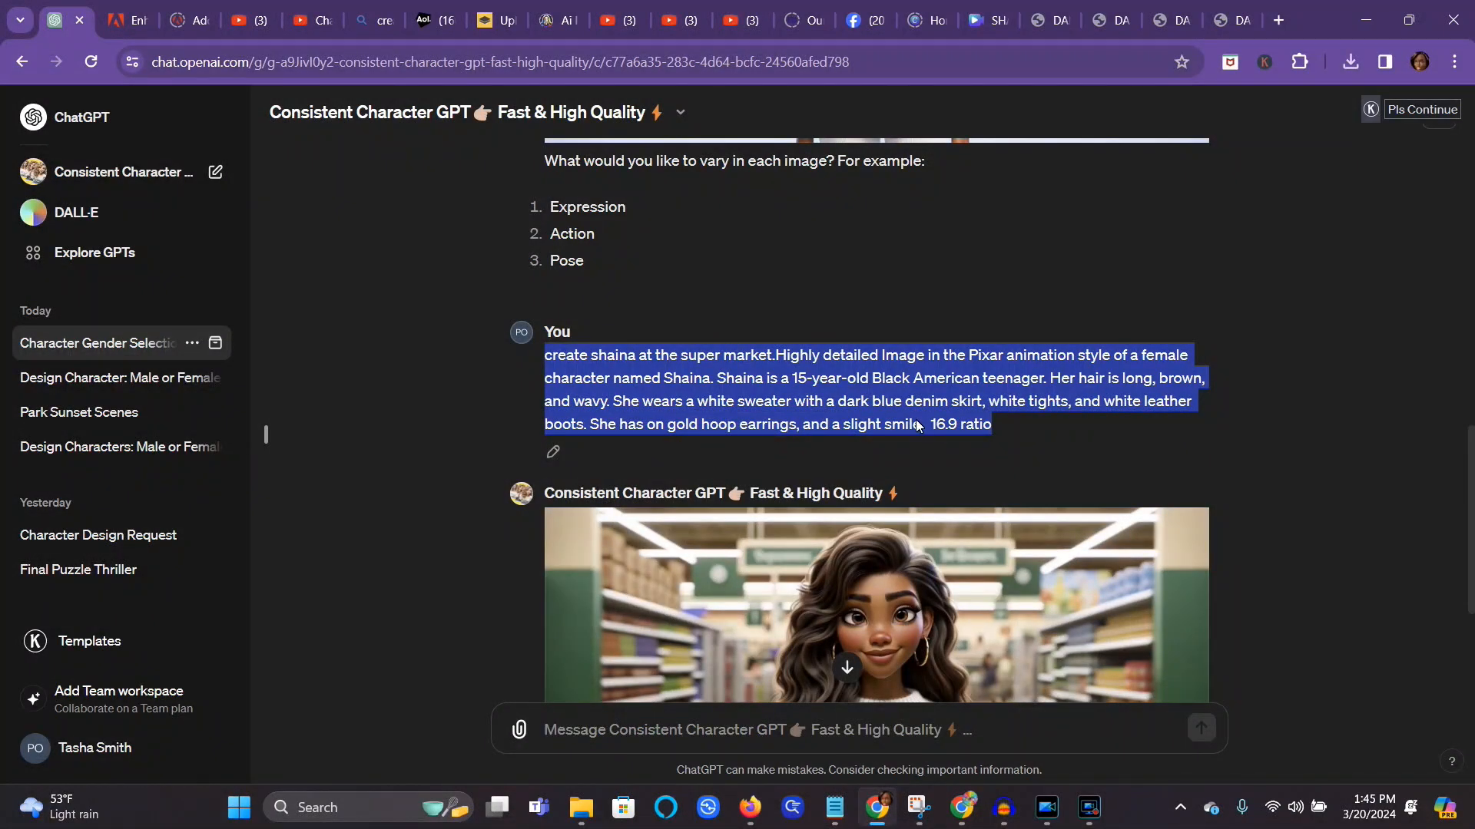
right_click(887, 397)
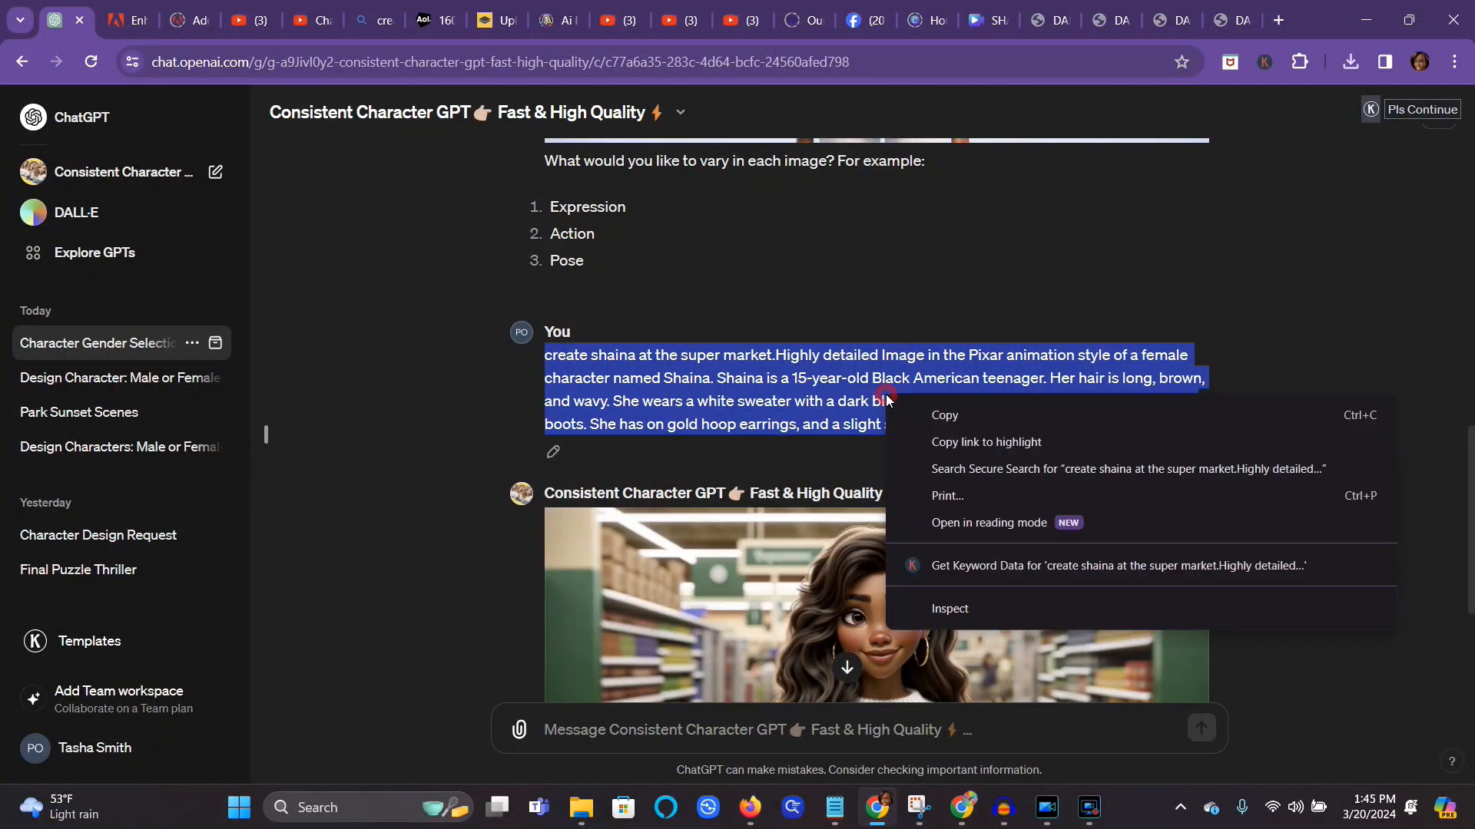
click(941, 414)
scroll(948, 523, down, 3)
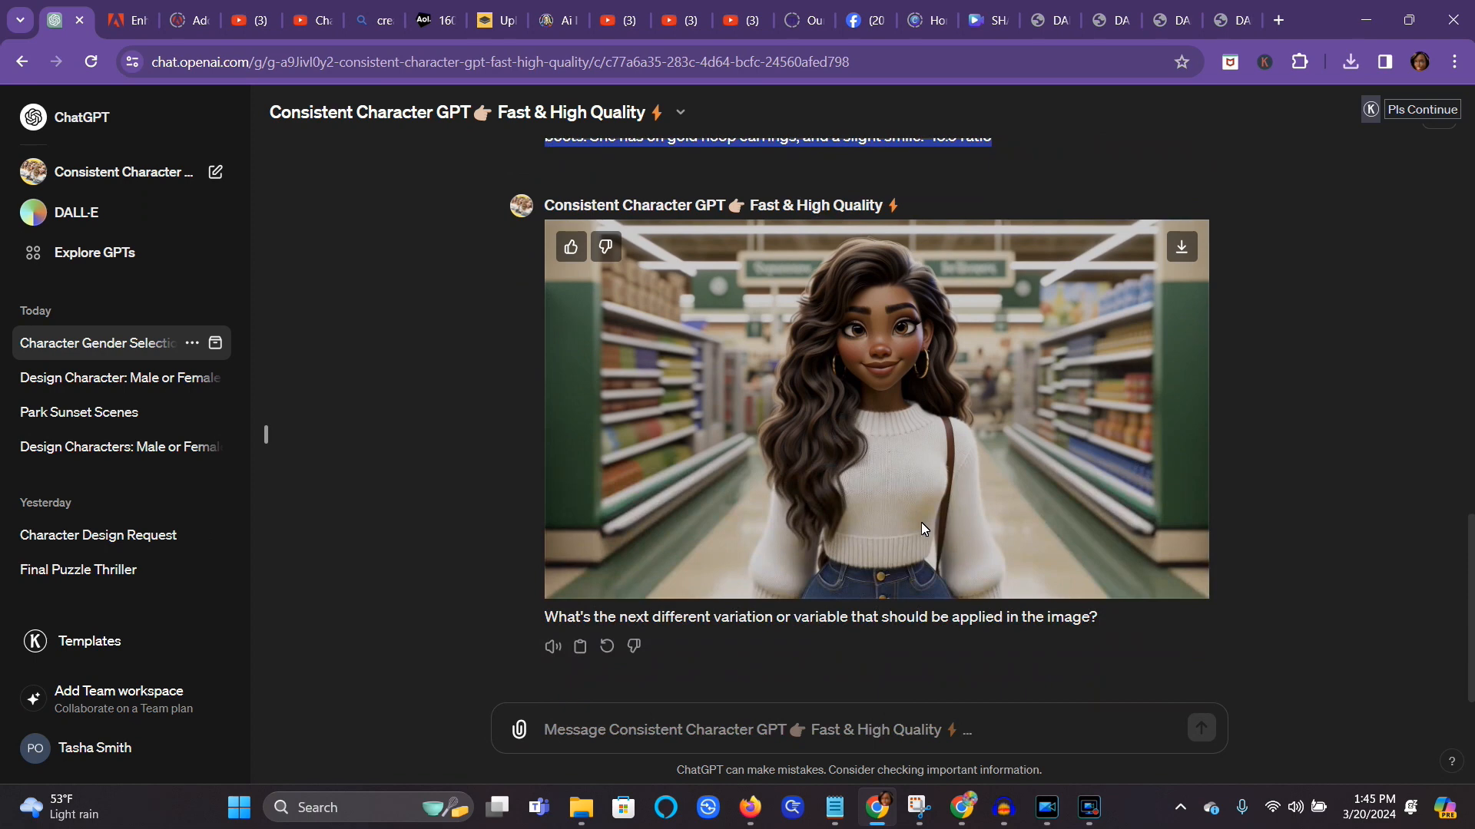
click(696, 727)
right_click(696, 727)
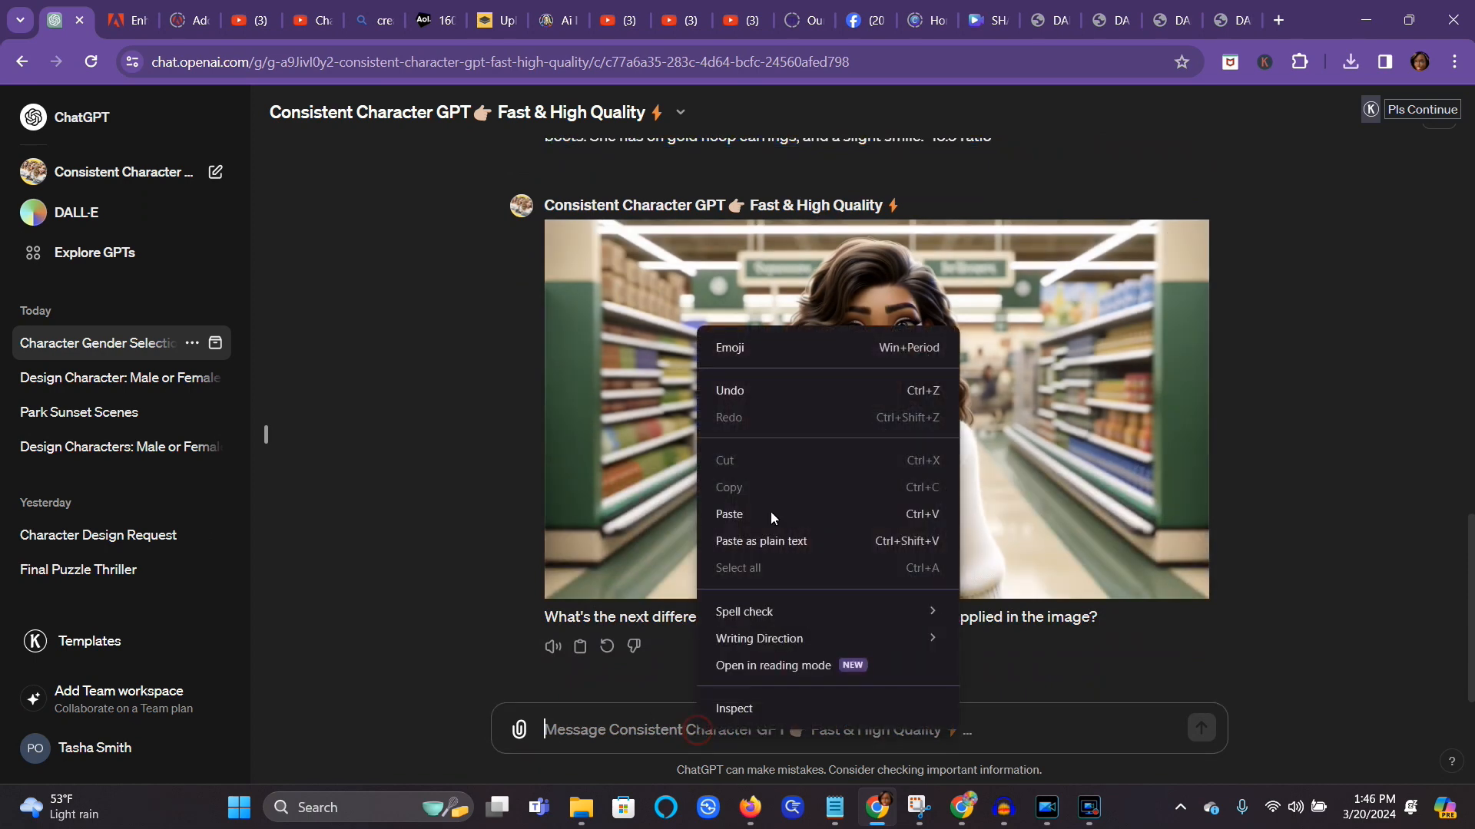
click(765, 513)
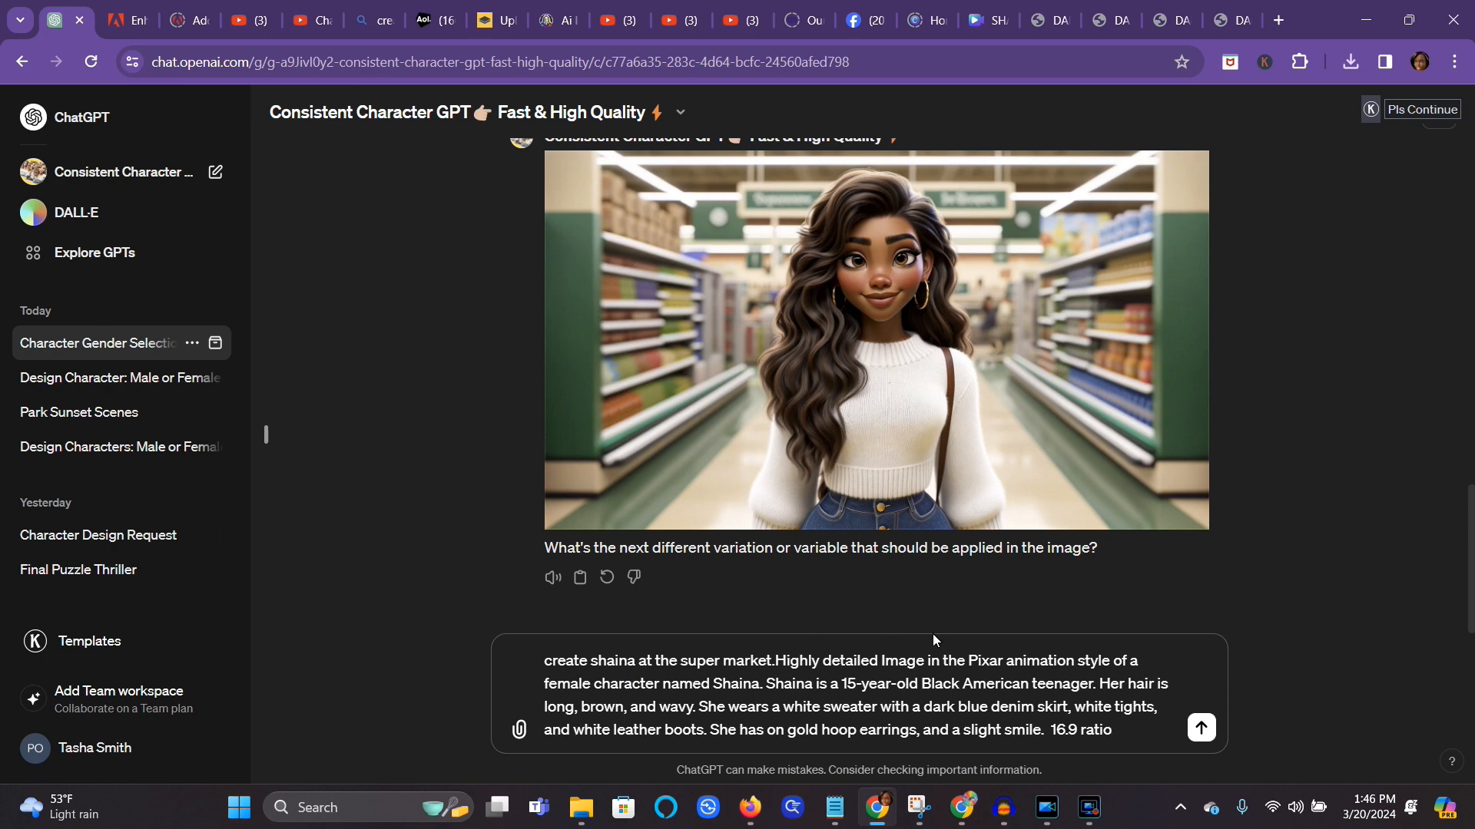
Step: Insert "create shaina picking up a box of frosted flakes cereal," at the start of the pasted prompt
click(546, 663)
text(create shaina picking up a box of )
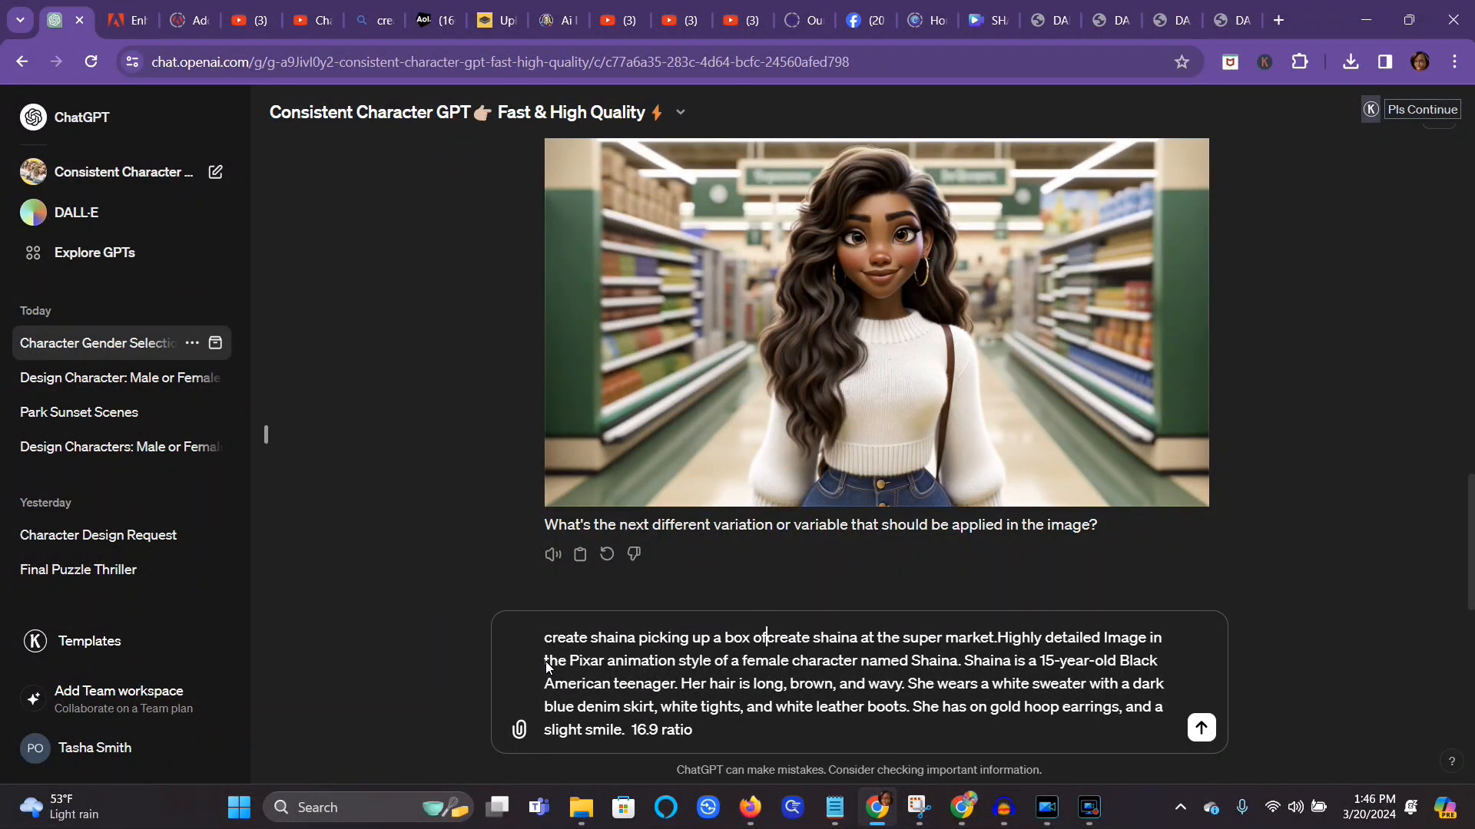
text(fro)
text(sted fl)
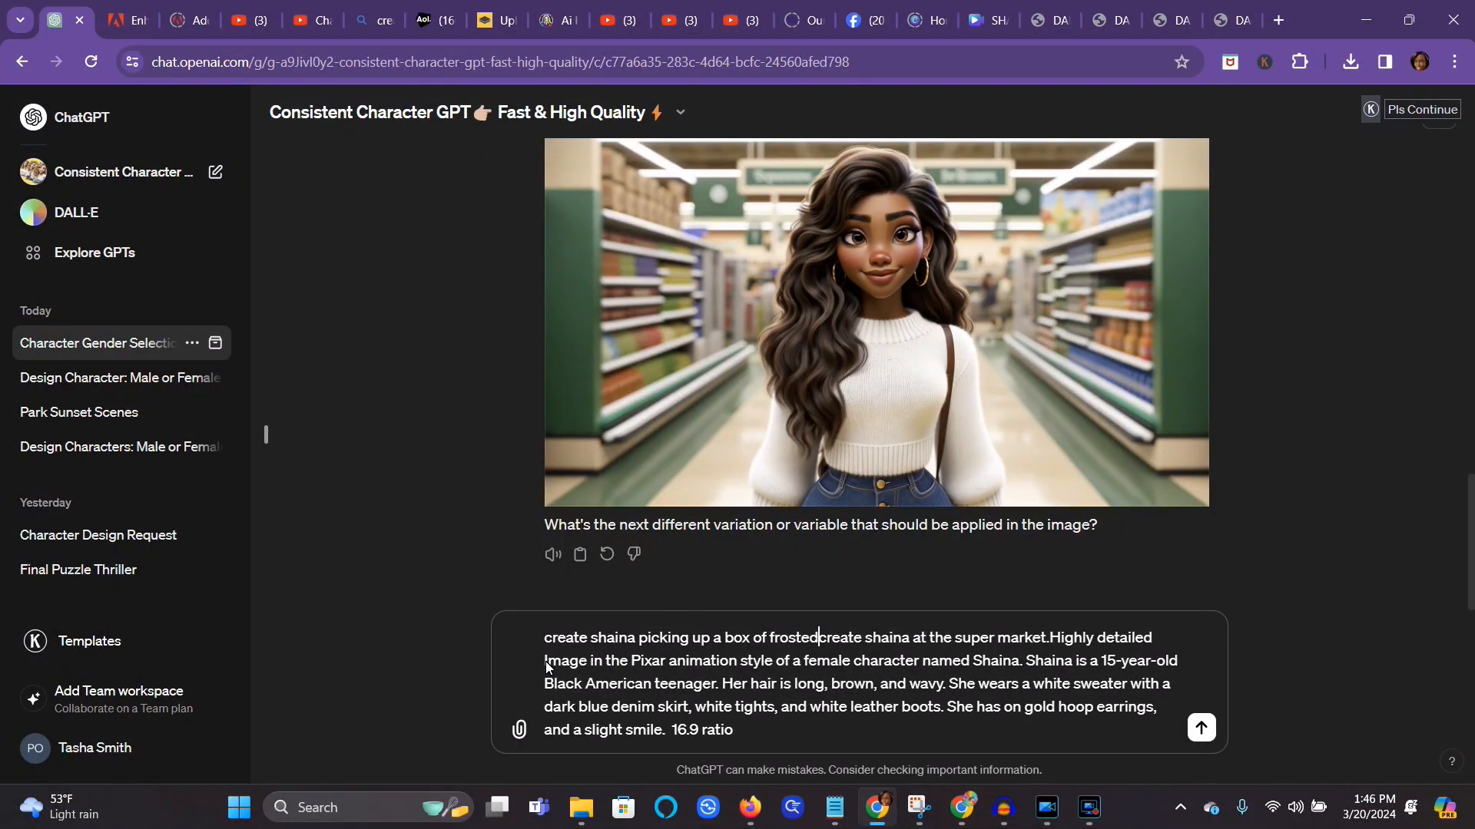
text(akes c)
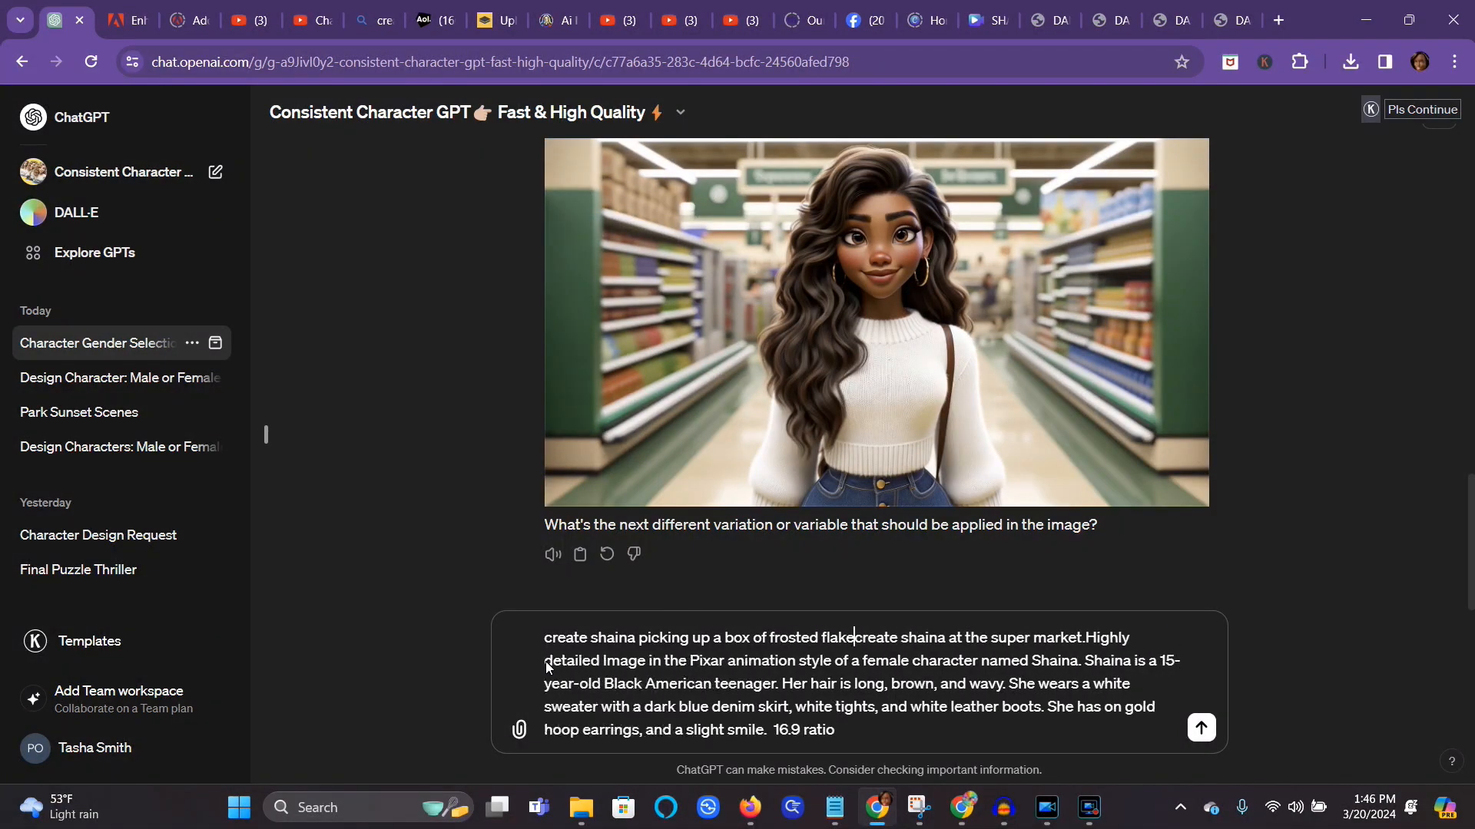
text(e)
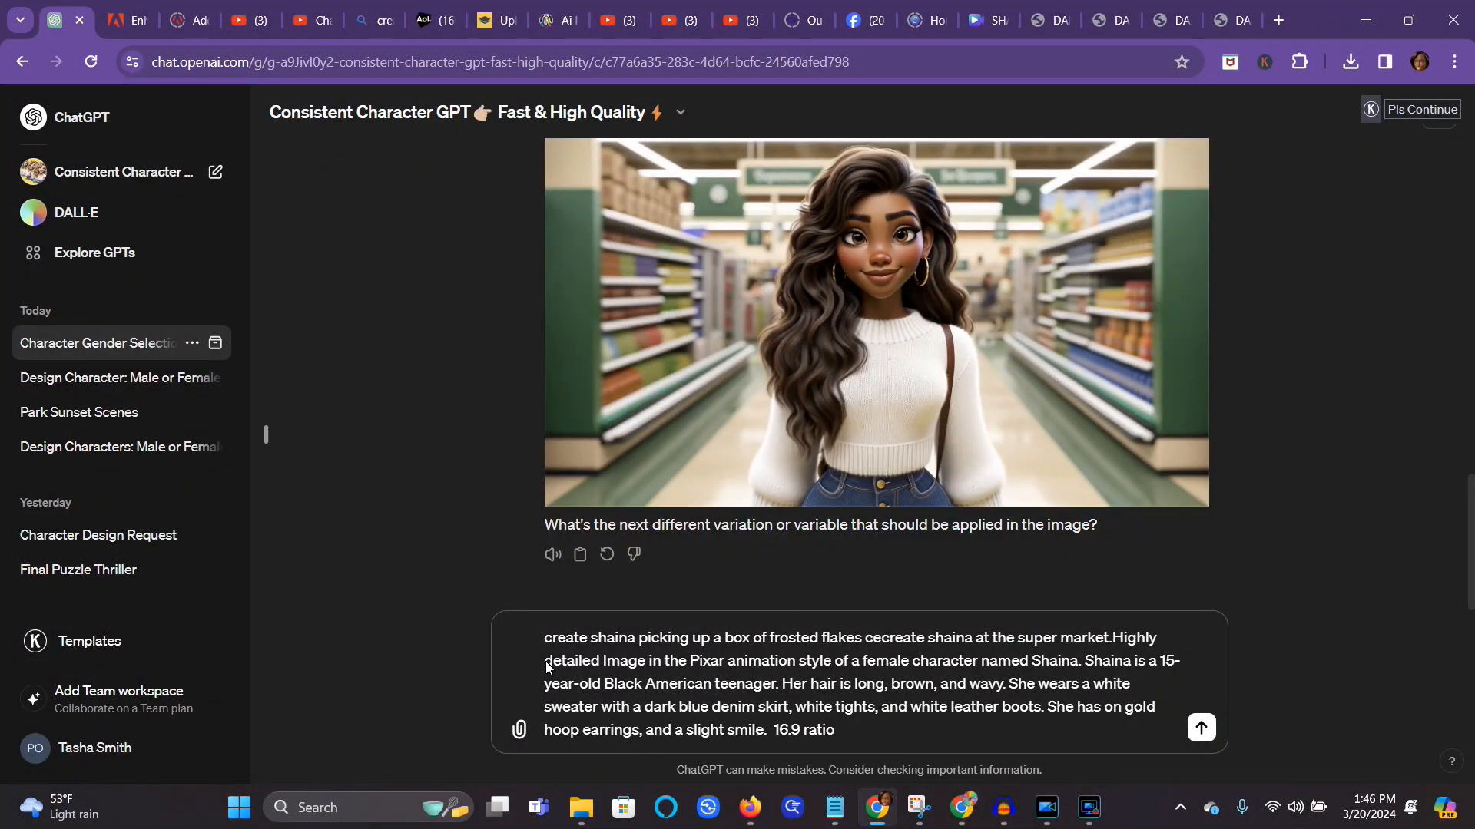
text(real,)
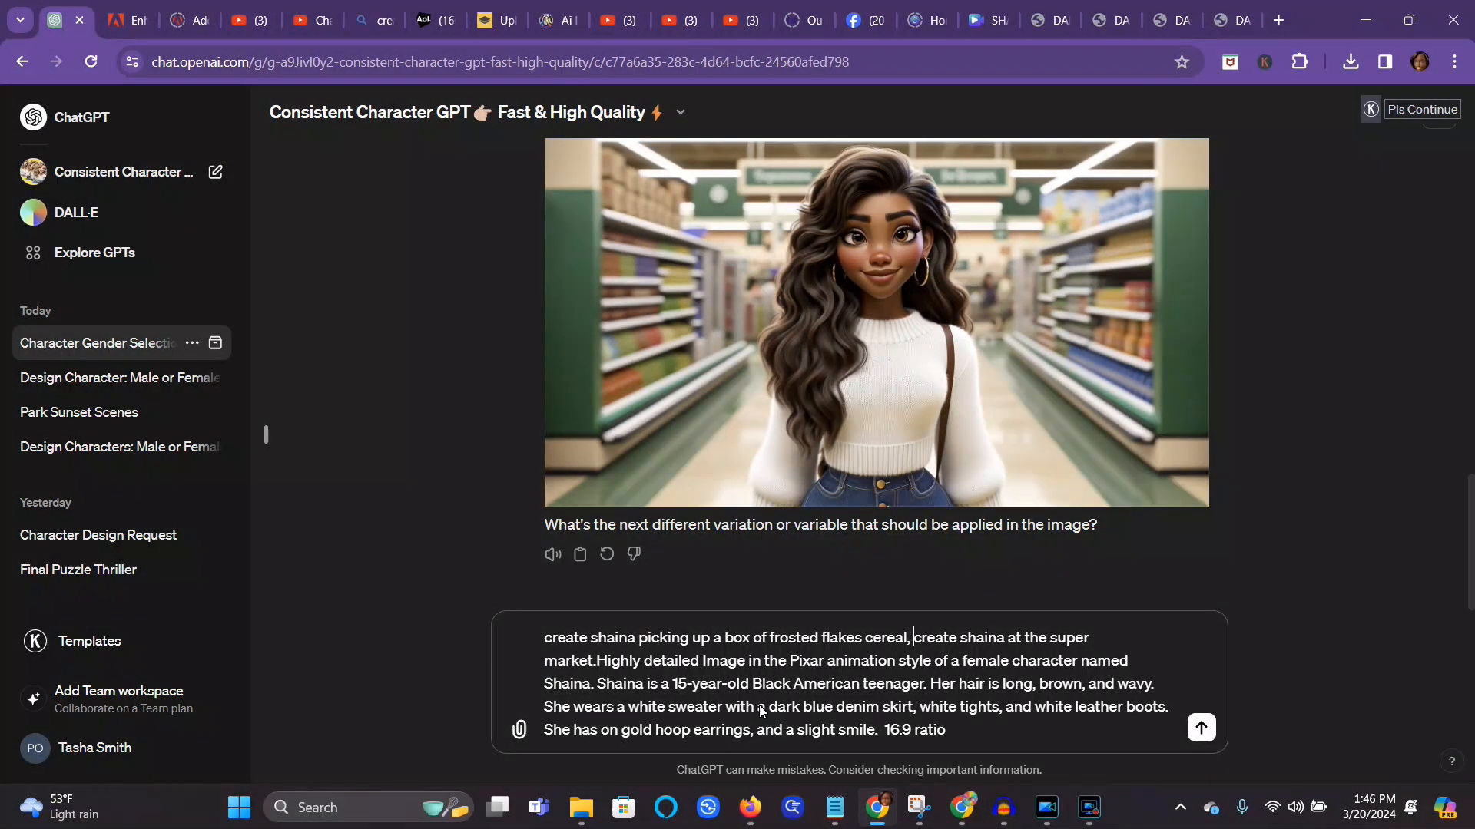
Step: Submit the edited cereal prompt and view the generated image of Shaina enlarged
click(1202, 727)
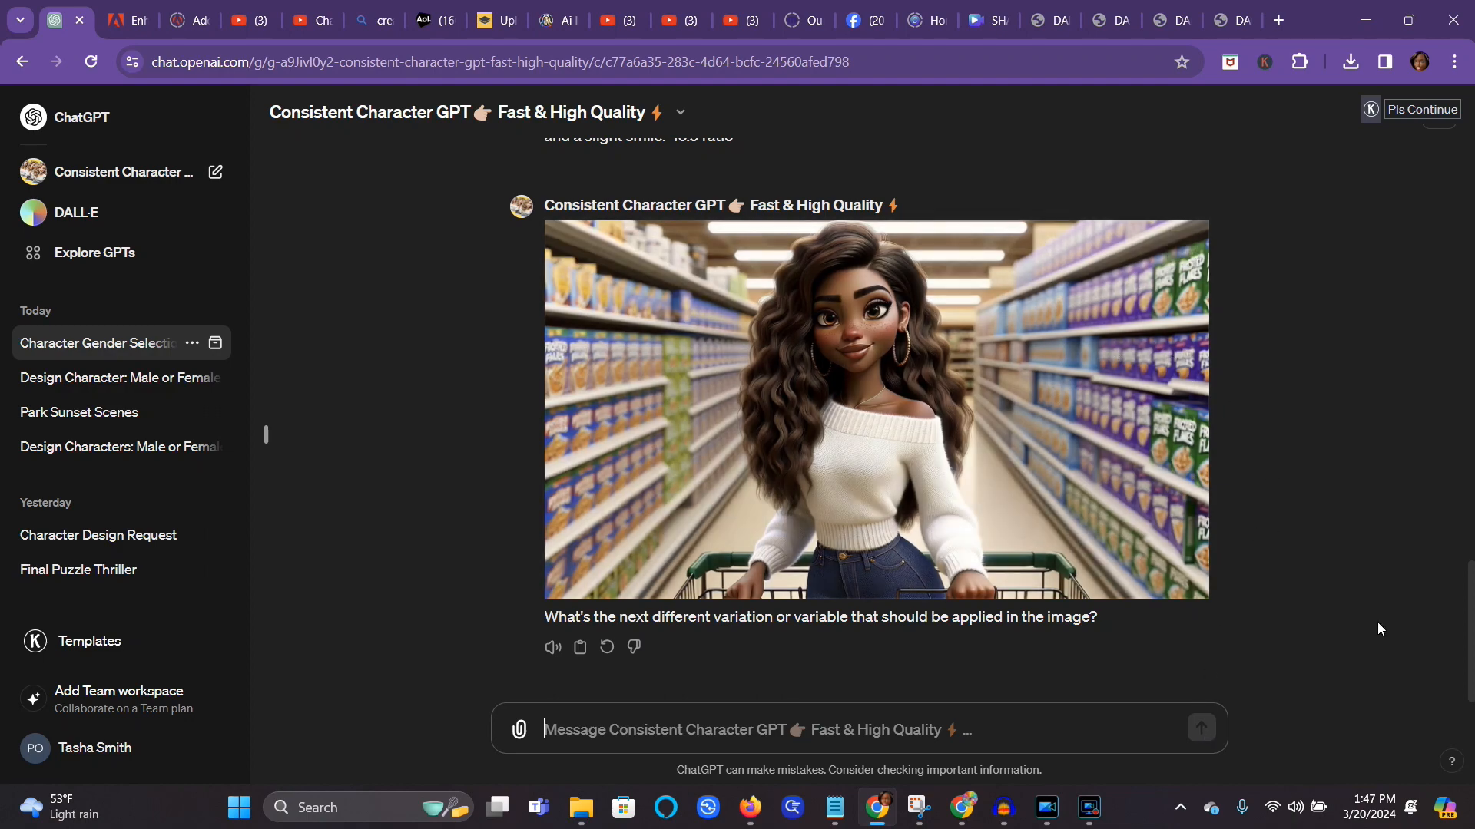
click(1051, 384)
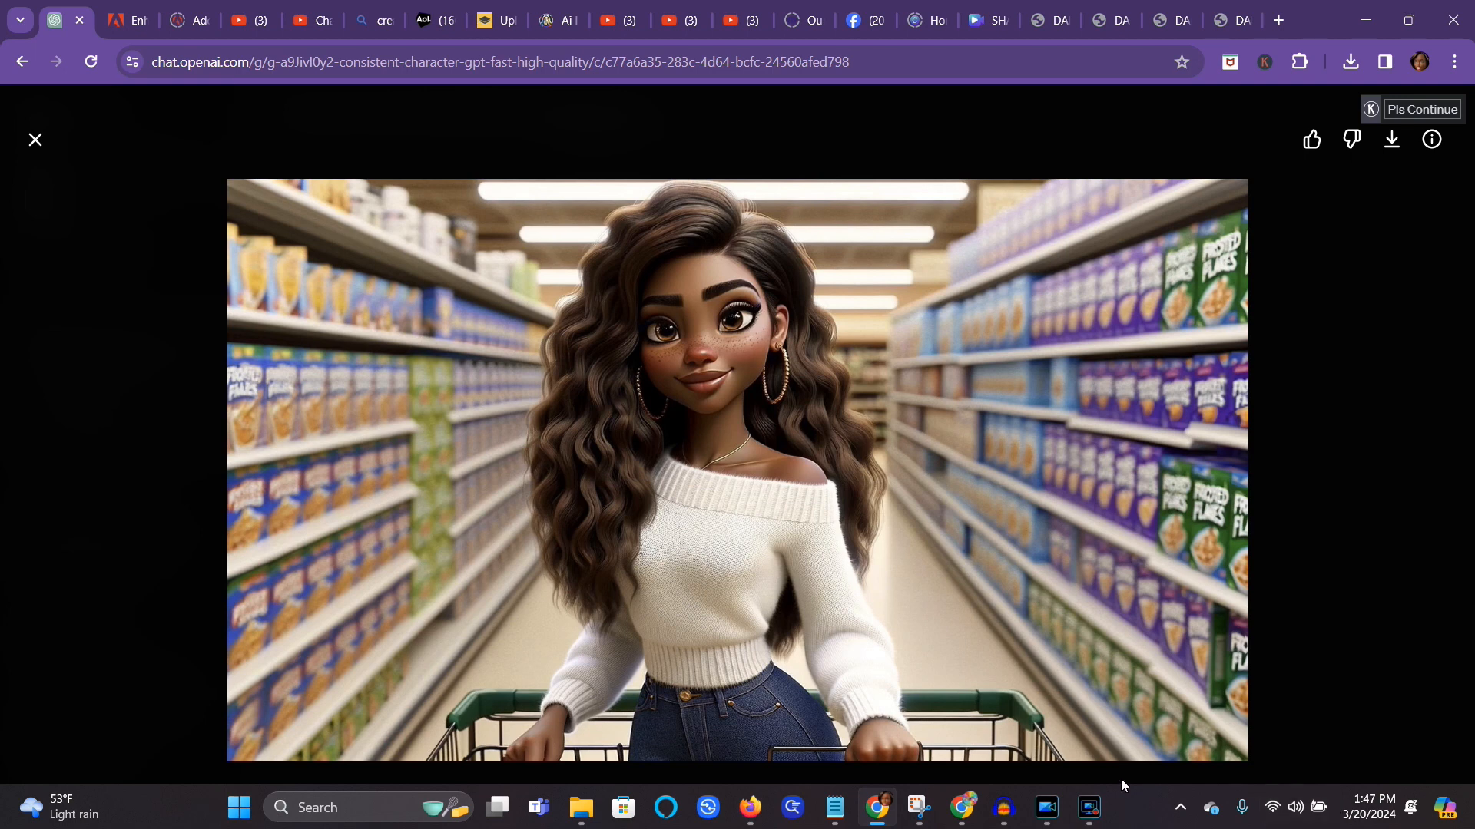
mouse_move(1100, 821)
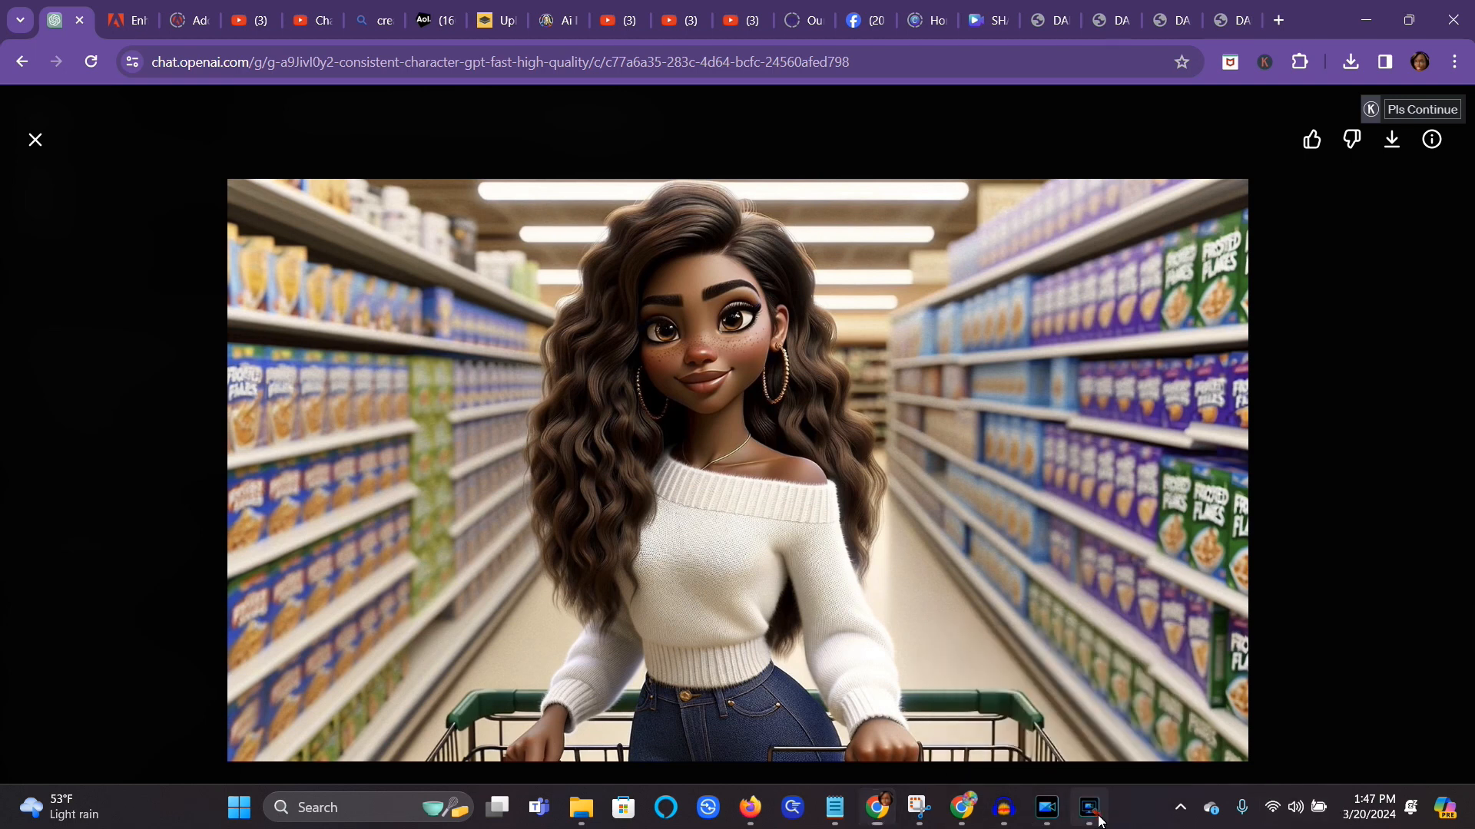